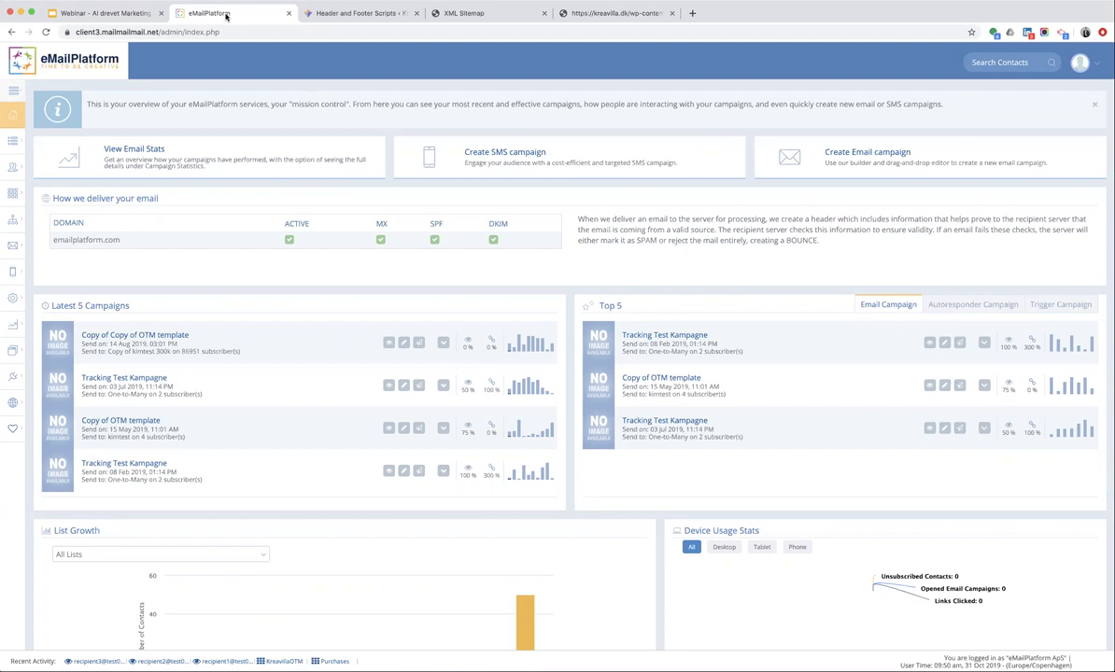
Open the Feeds & Sitemaps overview among the integration tools.
{"action": "mouse_move", "coordinate": [12, 434]}
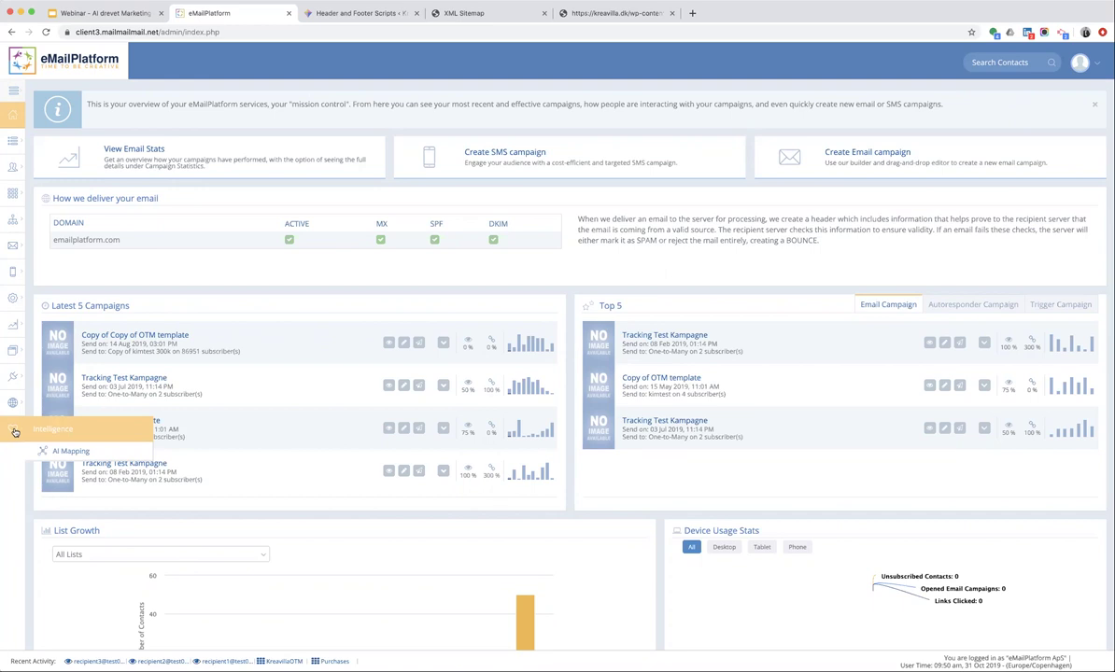
{"action": "mouse_move", "coordinate": [17, 379]}
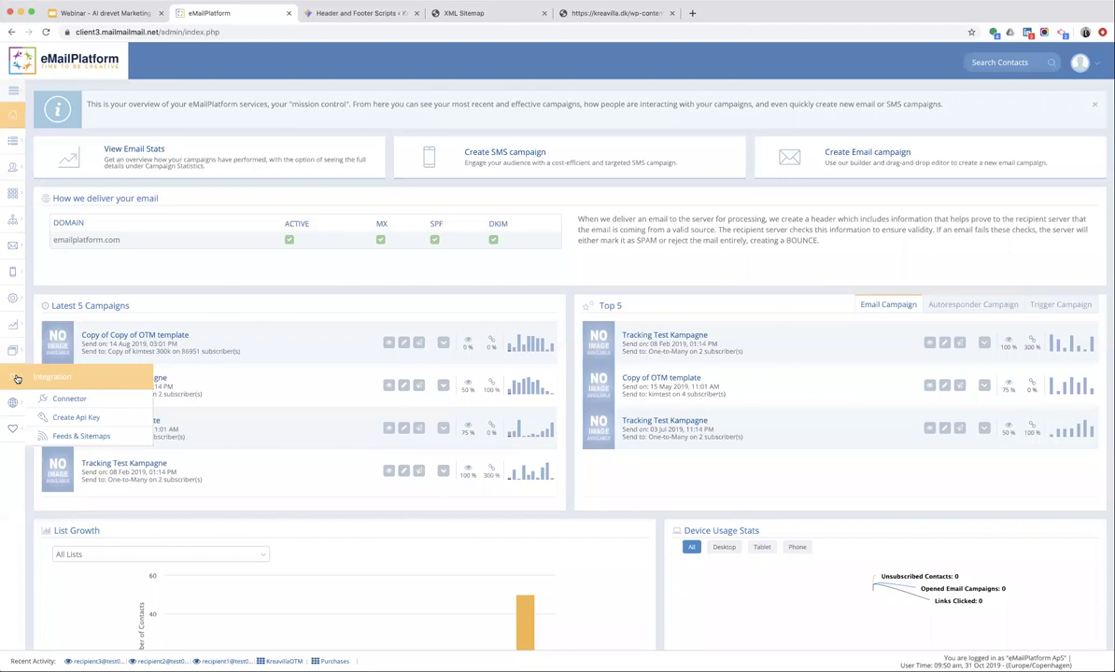
{"action": "left_click", "coordinate": [108, 439]}
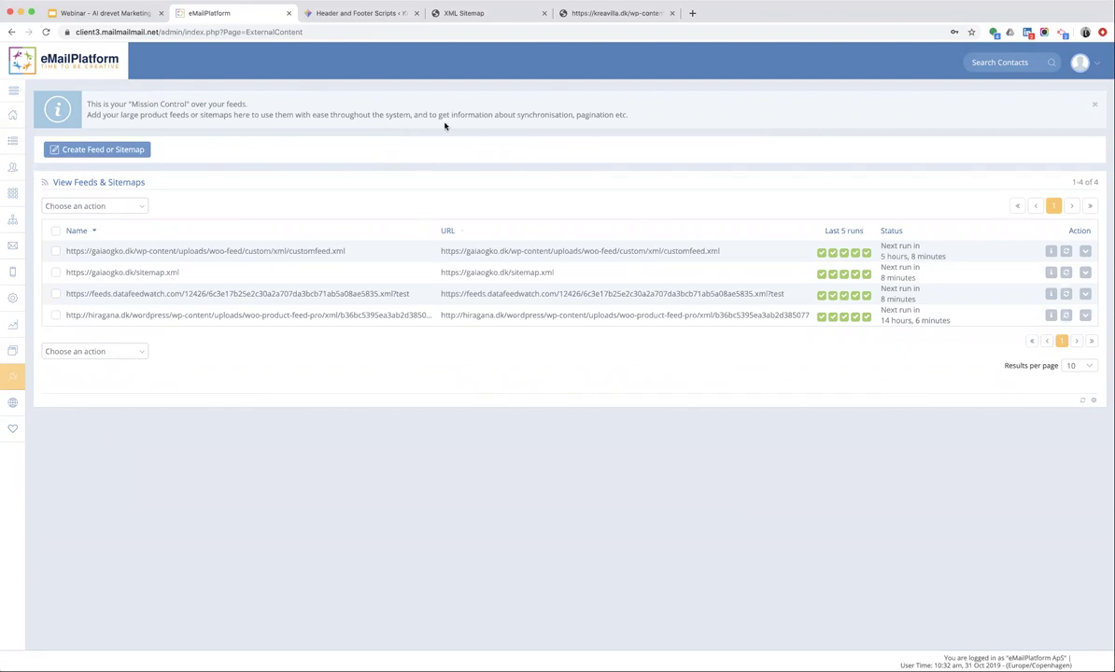
Copy the address of the Kreavilla product feed (gs-kreavilla.xml) and insert it as the feed URL of a new feed in eMailPlatform.
{"action": "left_click", "coordinate": [619, 14]}
{"action": "left_click", "coordinate": [547, 32]}
{"action": "key", "text": "super+c"}
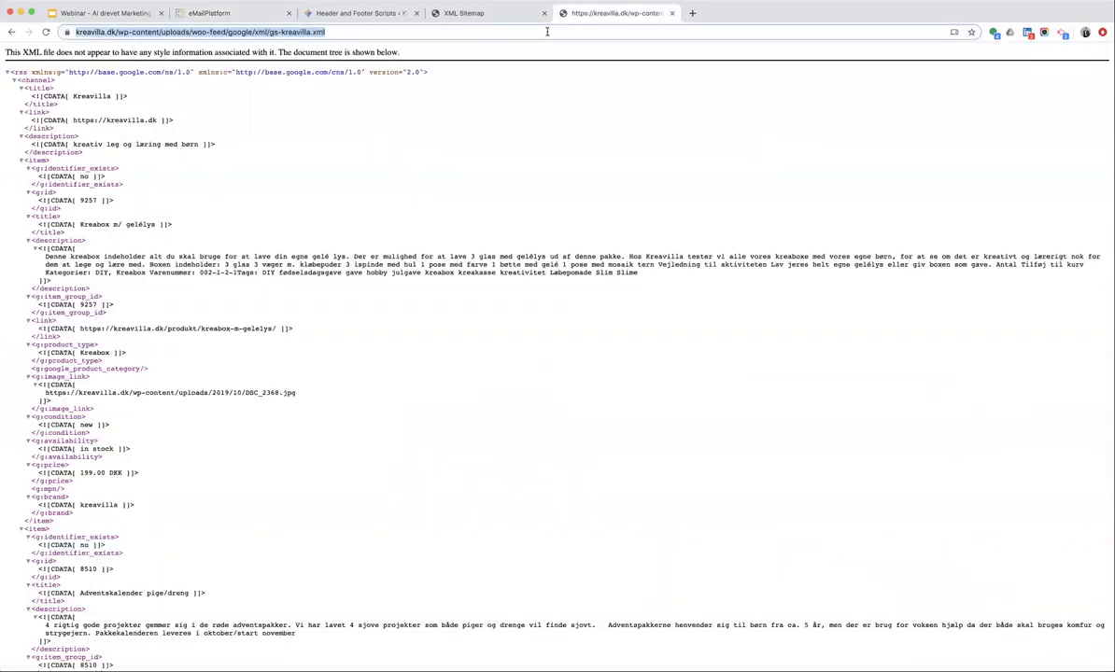
{"action": "left_click", "coordinate": [205, 13]}
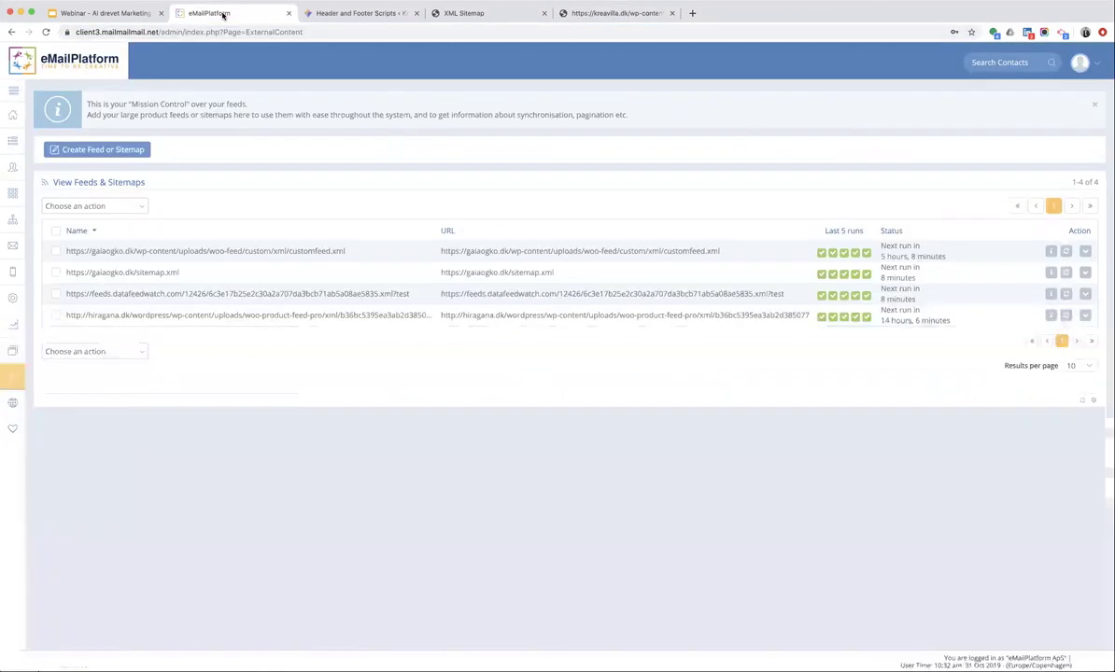
{"action": "left_click", "coordinate": [106, 150]}
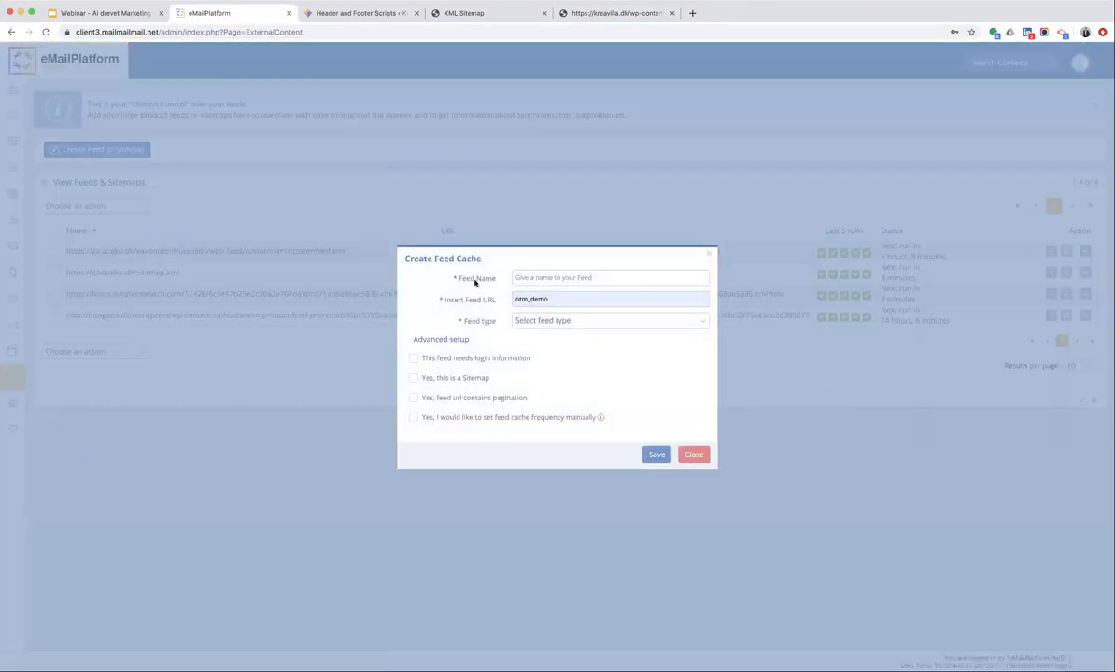
{"action": "left_click", "coordinate": [560, 298]}
{"action": "key", "text": "super+v"}
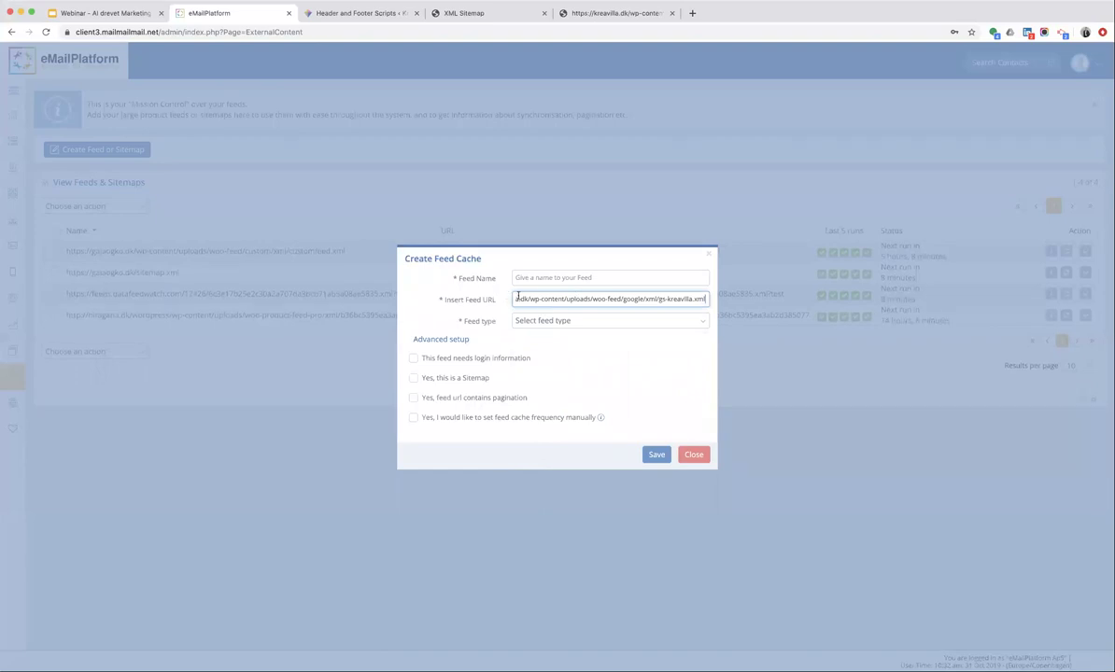
Name the feed "kreavilla - google shoppingfeed", set its type to Google Shoppingfeed and save it.
{"action": "left_click", "coordinate": [523, 278]}
{"action": "type", "text": "kreavilla "}
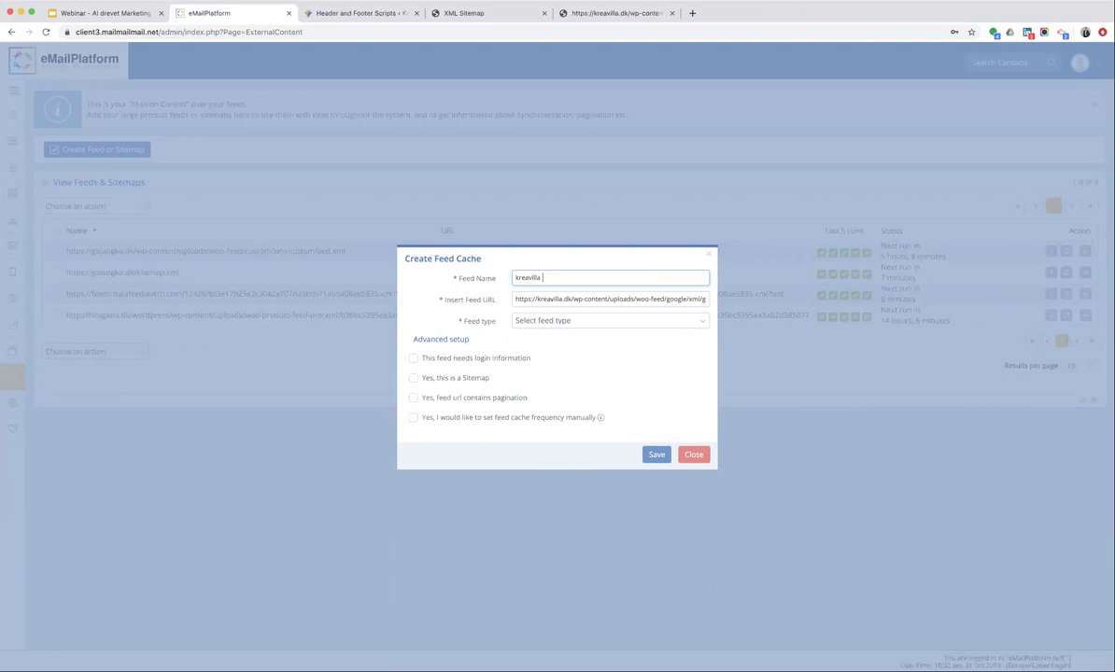
{"action": "type", "text": "- google shoppingfeed"}
{"action": "left_click", "coordinate": [540, 322]}
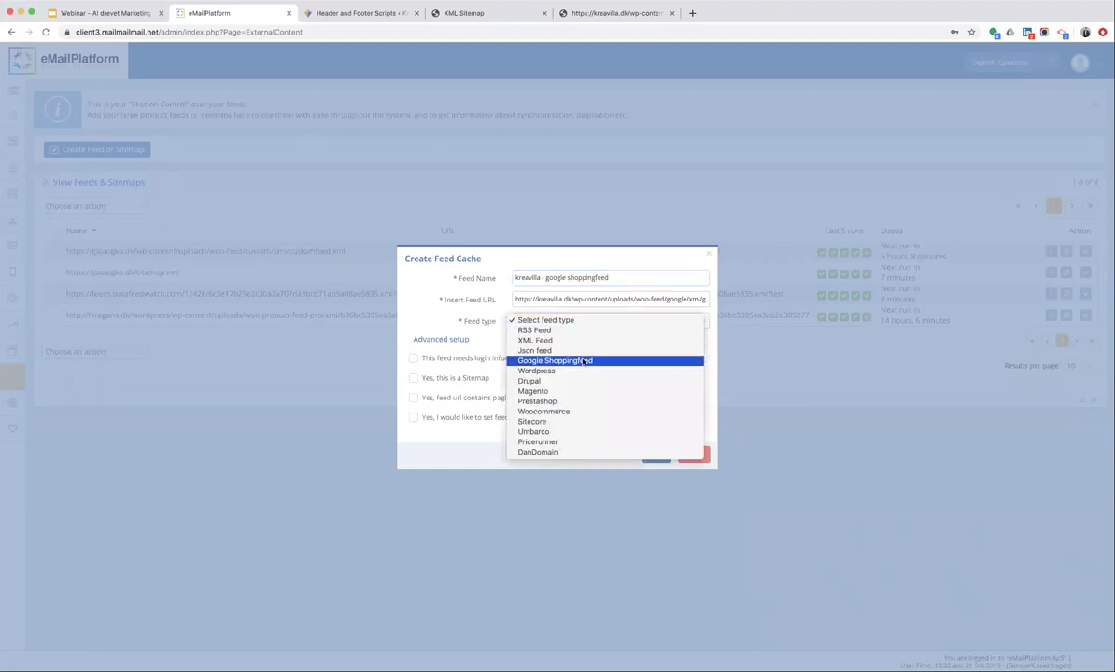
{"action": "left_click", "coordinate": [583, 361]}
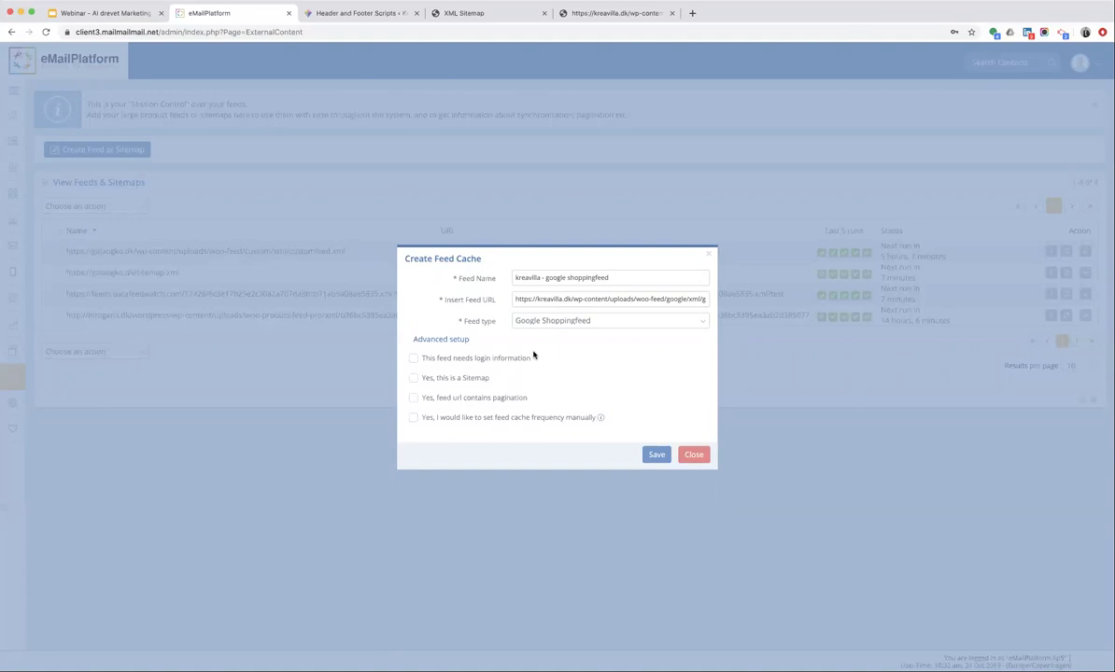
{"action": "left_click", "coordinate": [571, 323]}
{"action": "left_click", "coordinate": [570, 323]}
{"action": "left_click", "coordinate": [657, 456]}
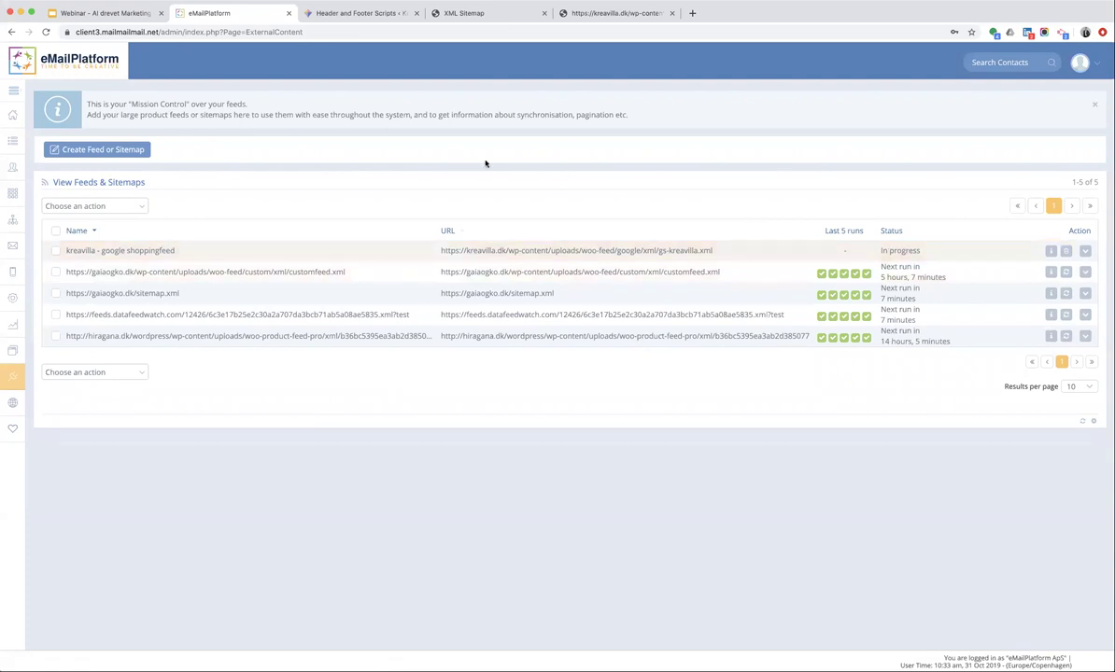
{"action": "left_click", "coordinate": [478, 16]}
{"action": "left_click", "coordinate": [439, 29]}
{"action": "key", "text": "super+c"}
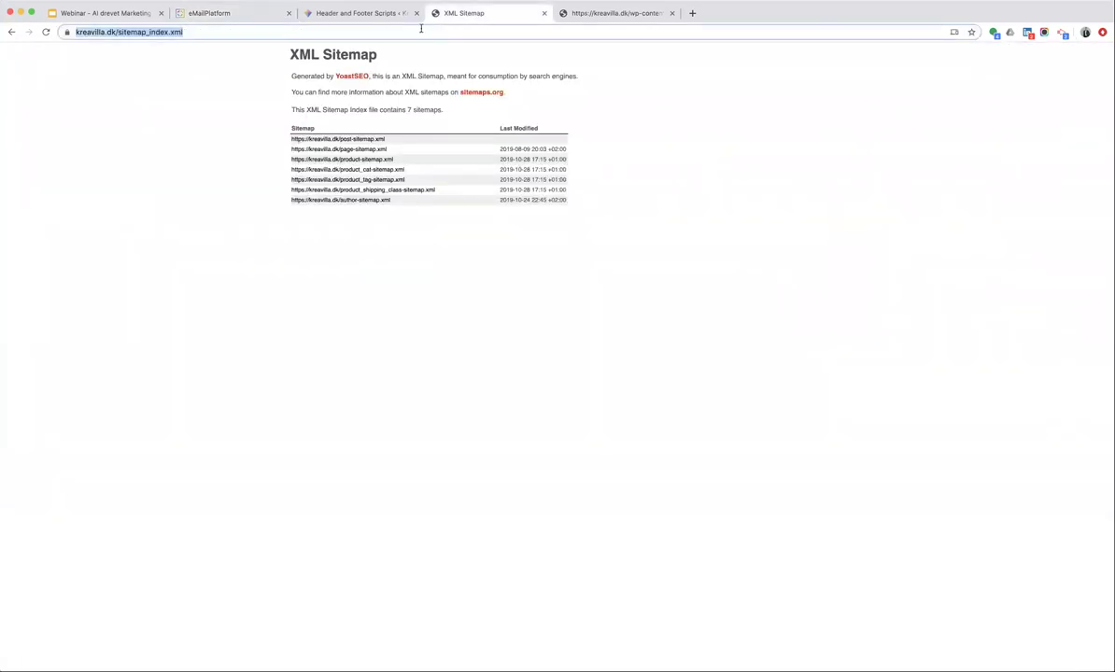
{"action": "left_click", "coordinate": [230, 17]}
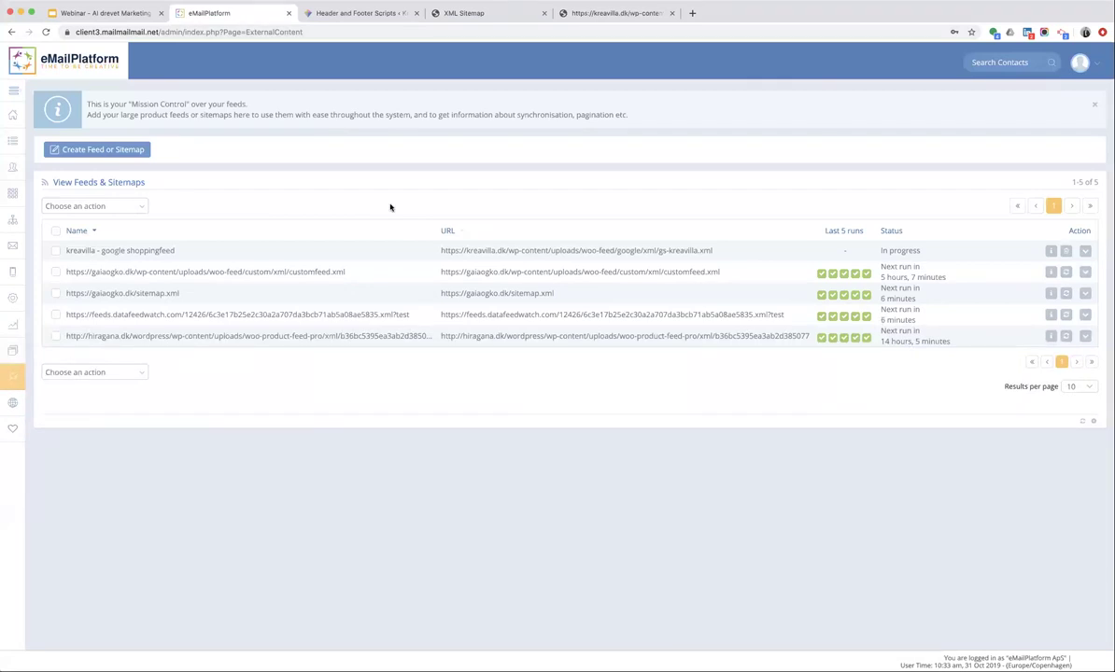
{"action": "left_click", "coordinate": [115, 153]}
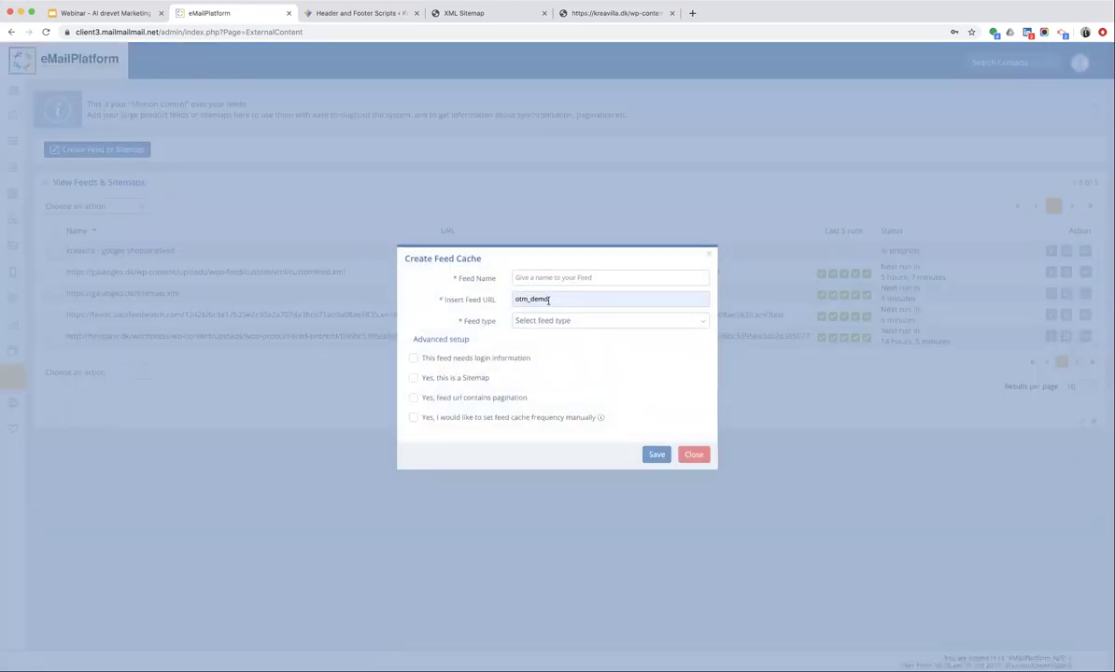
{"action": "left_click", "coordinate": [371, 303]}
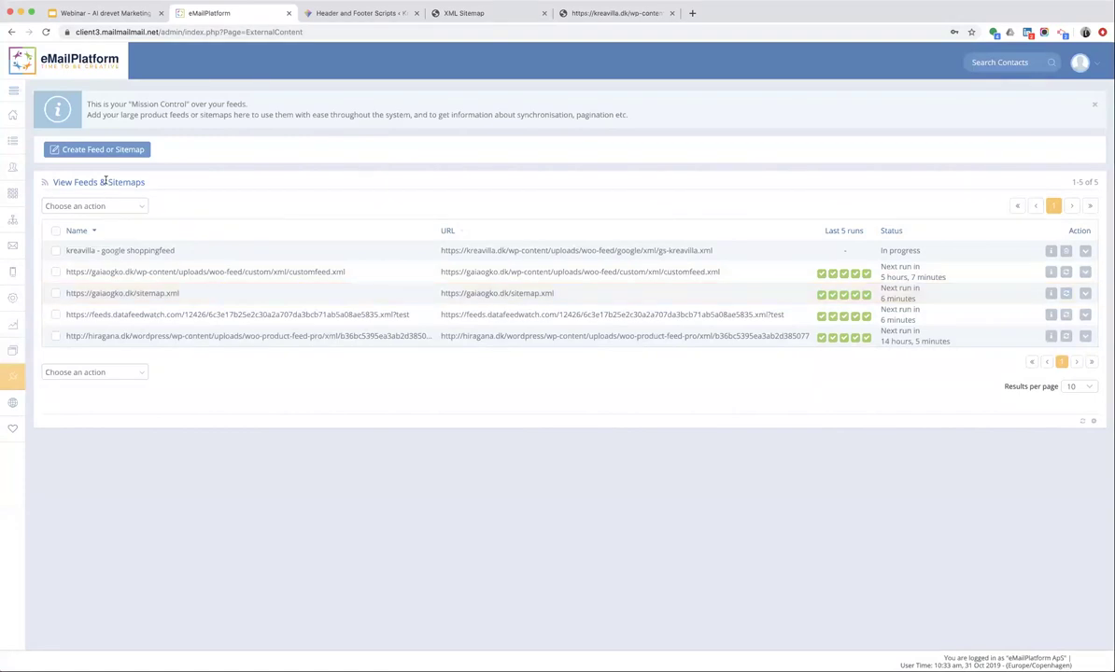
{"action": "left_click", "coordinate": [99, 153]}
{"action": "left_click", "coordinate": [520, 298]}
{"action": "key", "text": "super+v"}
Name the entry "kreavilla - sitemap", mark it as a sitemap and save it.
{"action": "left_click", "coordinate": [521, 279]}
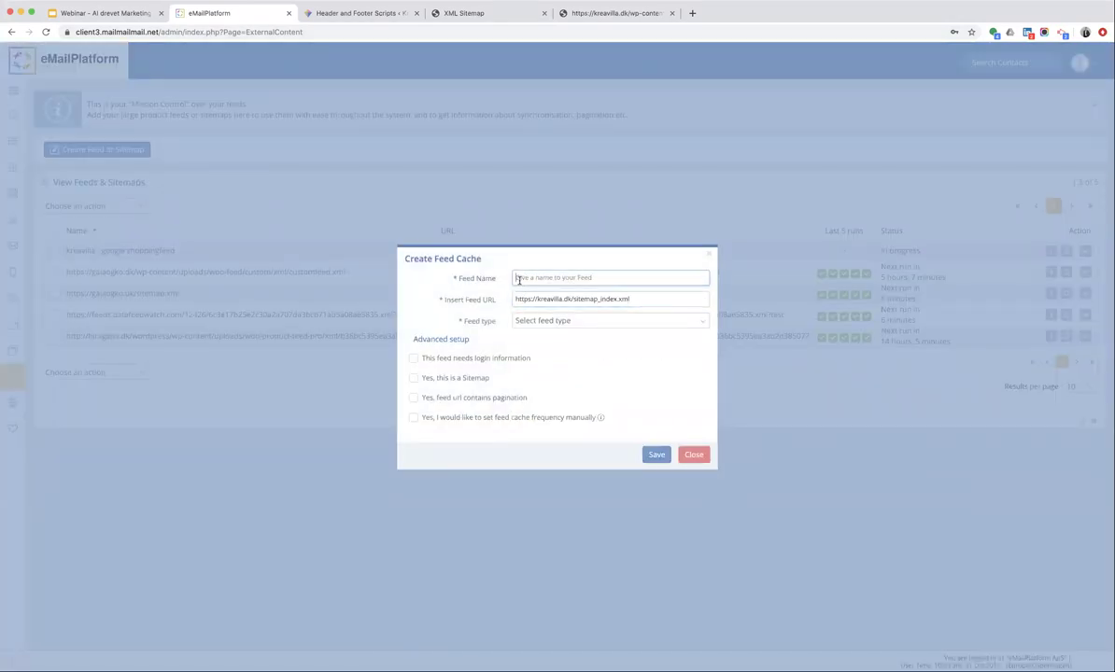
{"action": "type", "text": "kreavilla - sitemap"}
{"action": "left_click", "coordinate": [413, 379]}
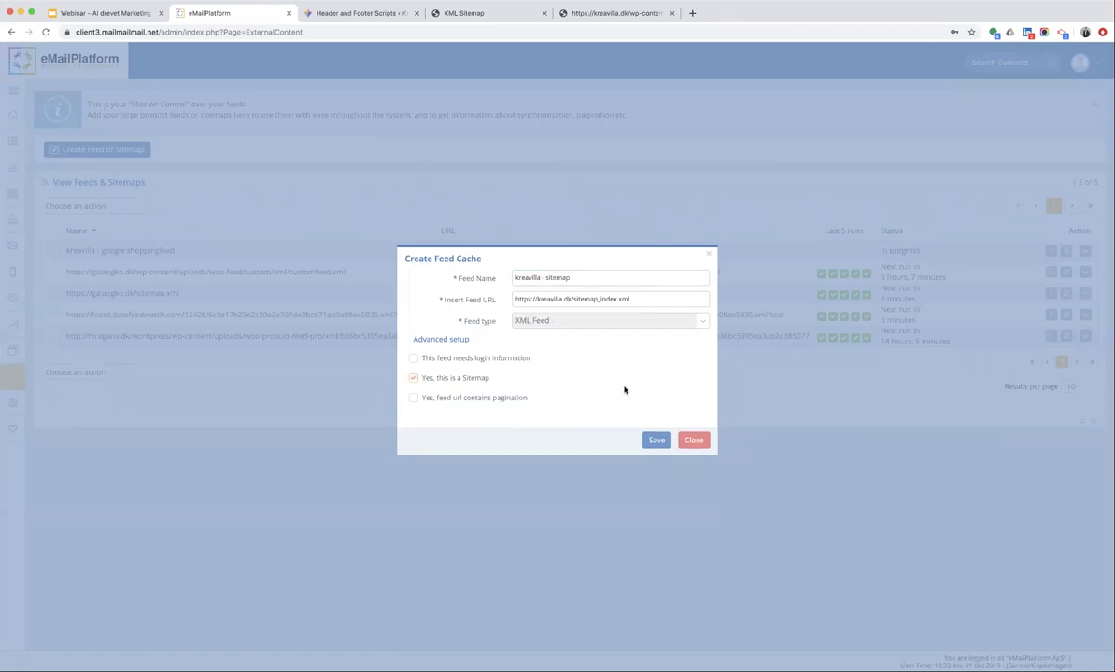
{"action": "left_click", "coordinate": [655, 442]}
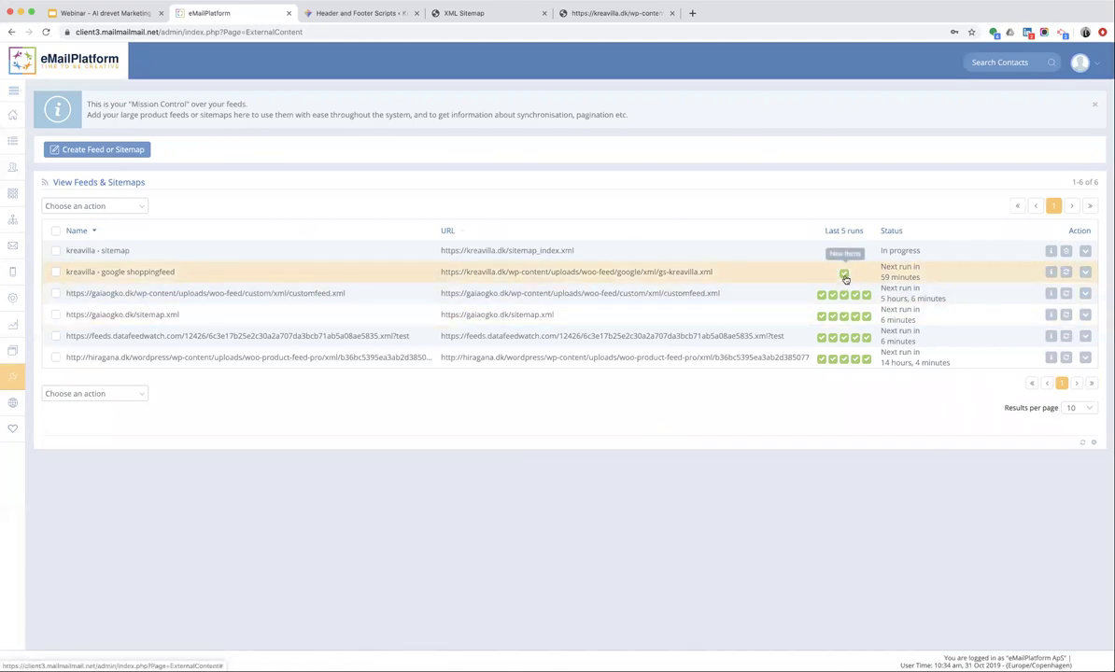
Review the tag names and tag types read from the Kreavilla Google shopping feed.
{"action": "left_click", "coordinate": [1050, 274]}
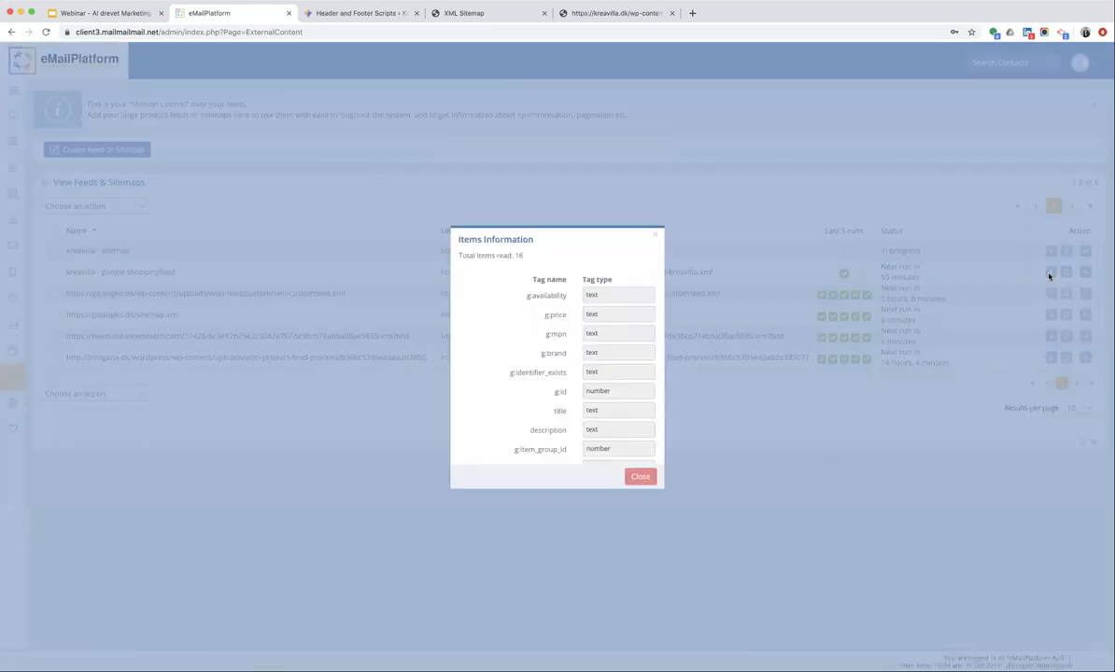
{"action": "scroll", "coordinate": [518, 367], "scroll_direction": "down", "scroll_amount": 4}
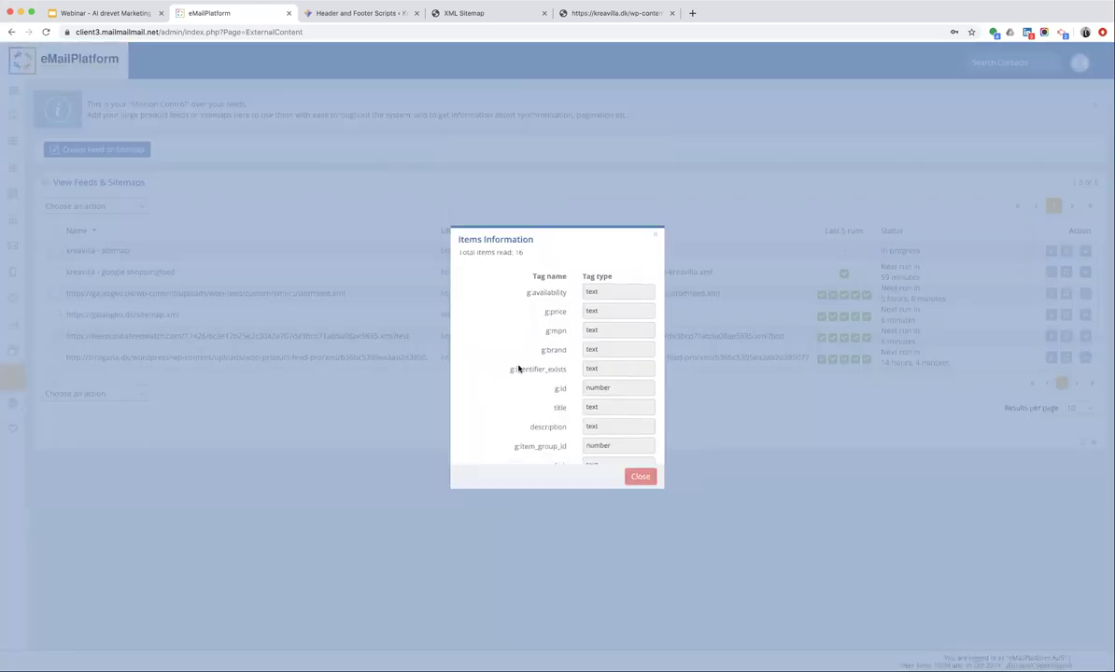
{"action": "scroll", "coordinate": [518, 367], "scroll_direction": "up", "scroll_amount": 5}
{"action": "scroll", "coordinate": [519, 367], "scroll_direction": "down", "scroll_amount": 5}
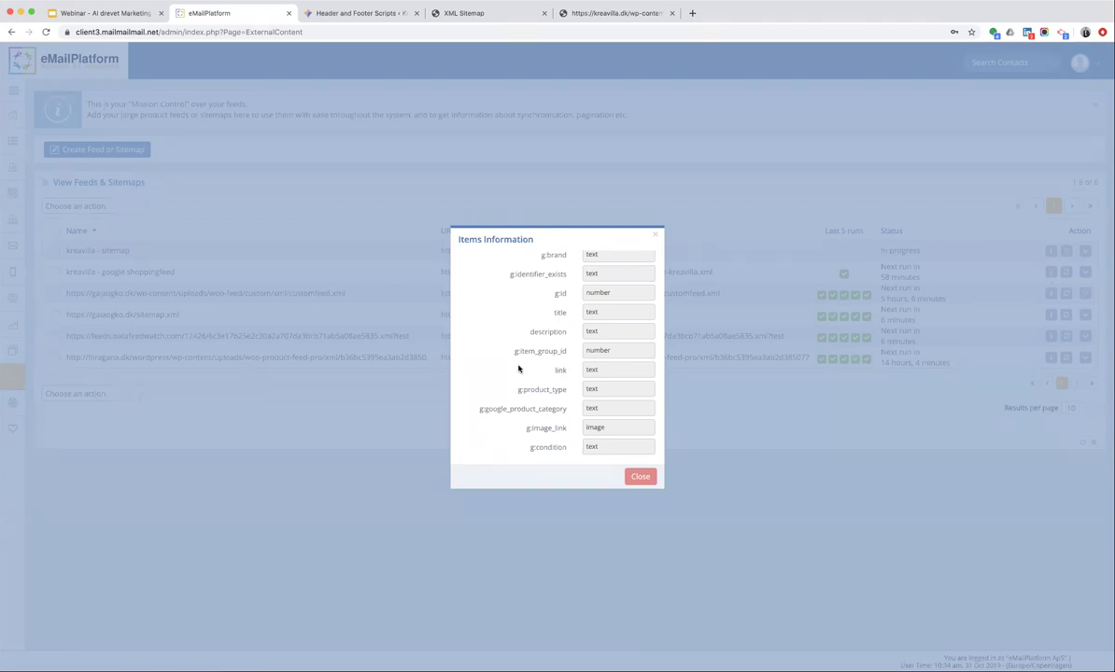
{"action": "scroll", "coordinate": [519, 369], "scroll_direction": "up", "scroll_amount": 5}
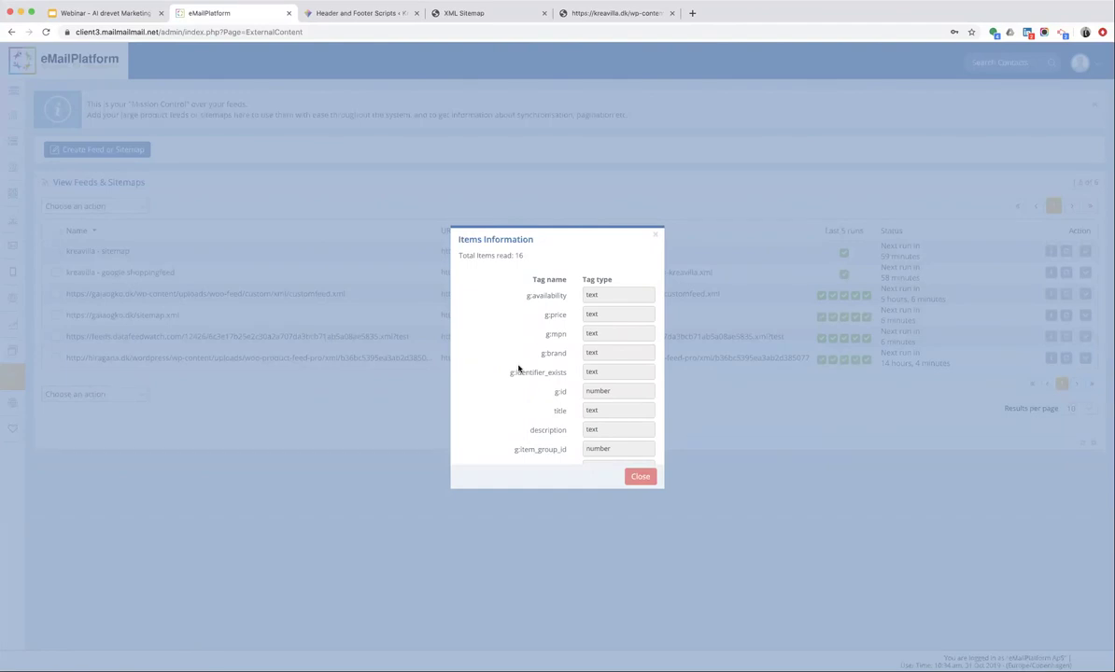
{"action": "left_click", "coordinate": [640, 479]}
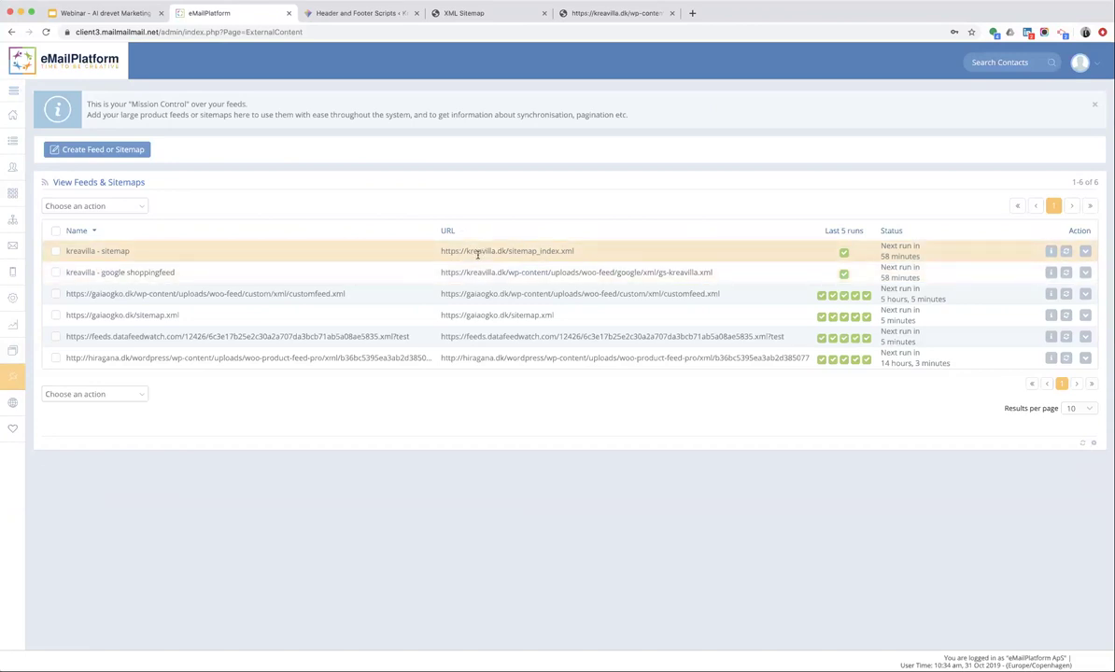
Create a new web tracking and continue to its Setup stage with the default lead scoring values.
{"action": "mouse_move", "coordinate": [13, 404]}
{"action": "left_click", "coordinate": [60, 424]}
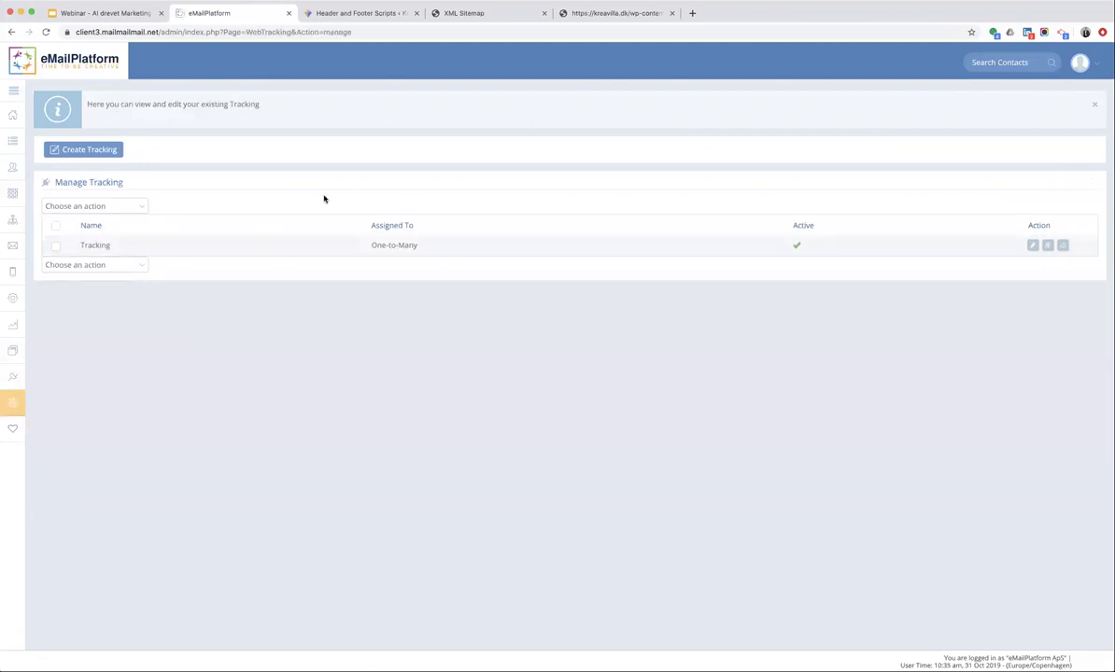
{"action": "left_click", "coordinate": [80, 151]}
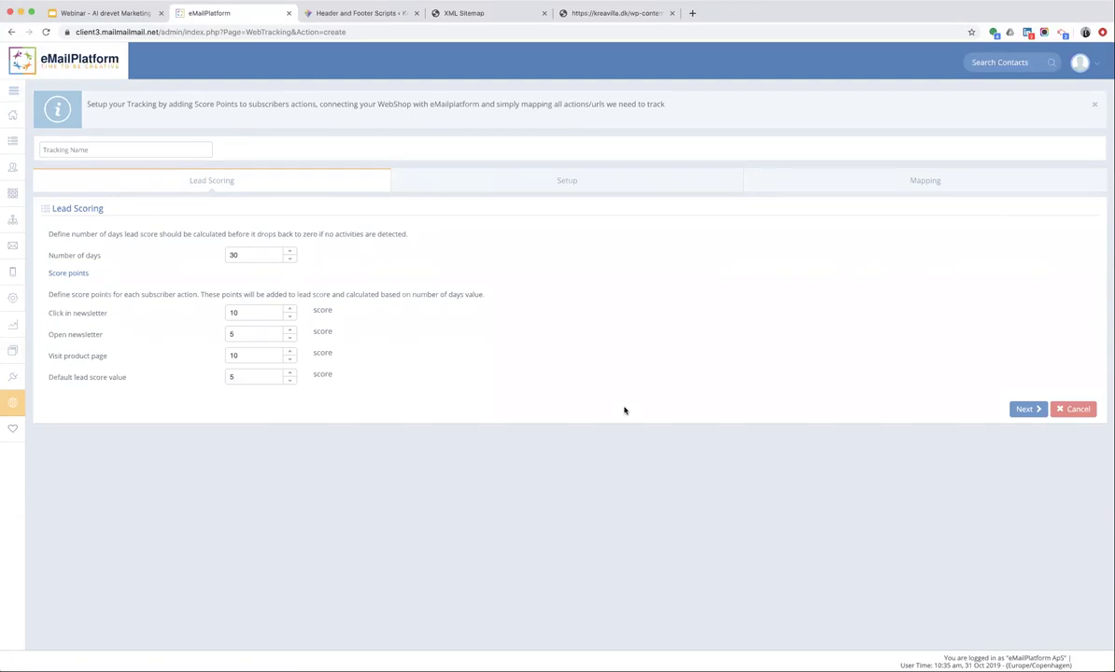
{"action": "left_click", "coordinate": [1024, 412]}
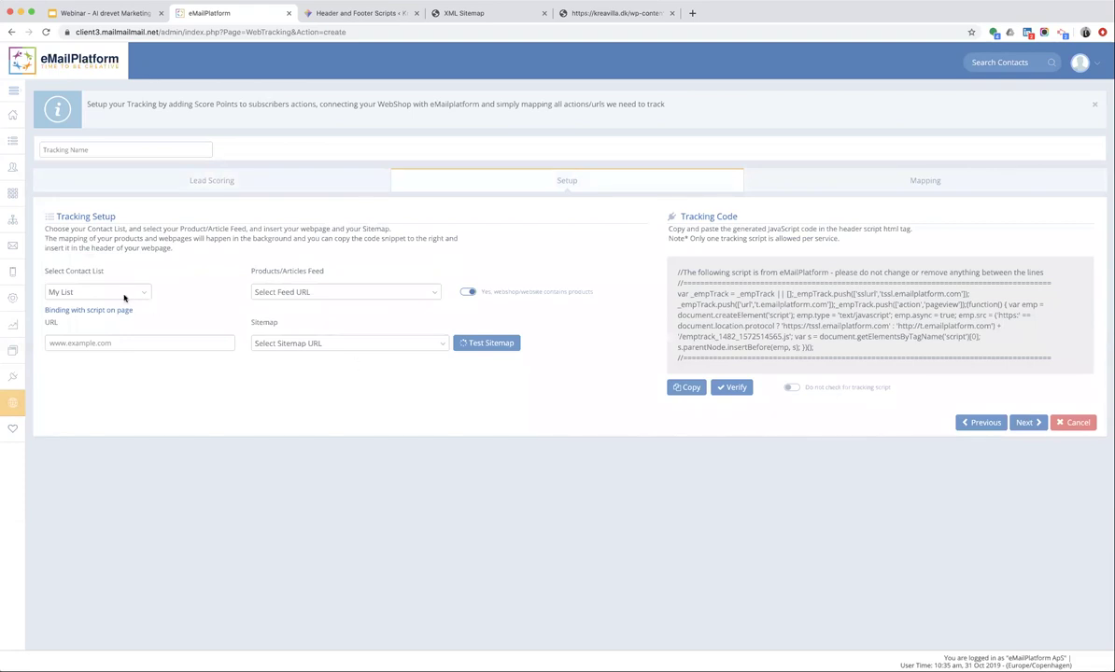
Assign the "kreavilla - test" contact list and the "kreavilla - google shoppingfeed" product feed to the tracking.
{"action": "left_click", "coordinate": [111, 294]}
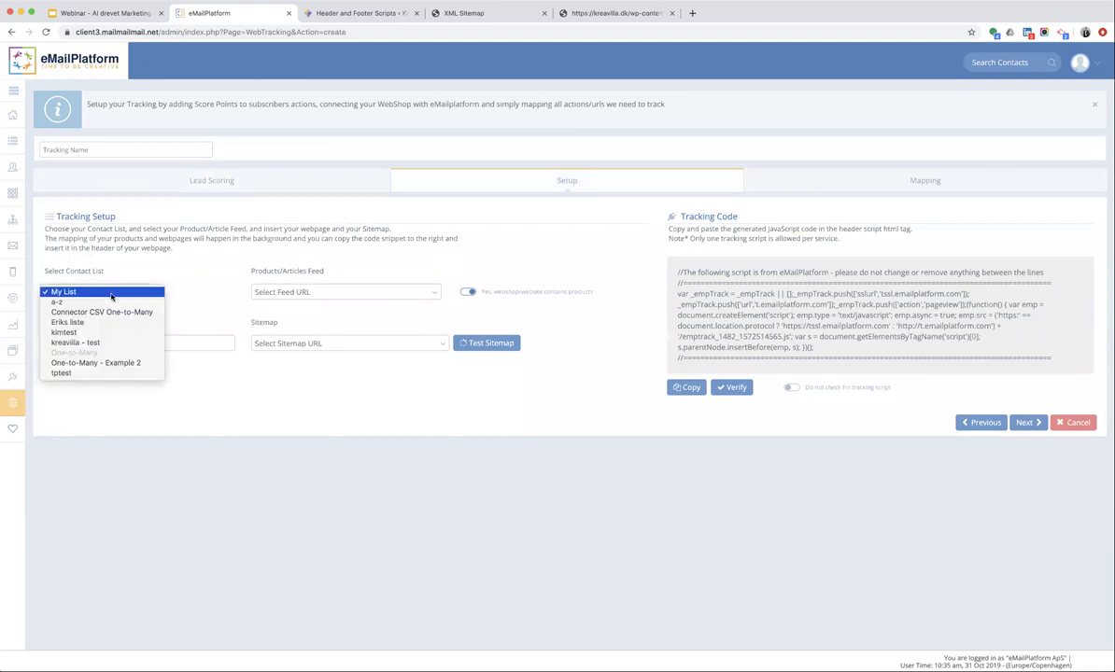
{"action": "left_click", "coordinate": [112, 343]}
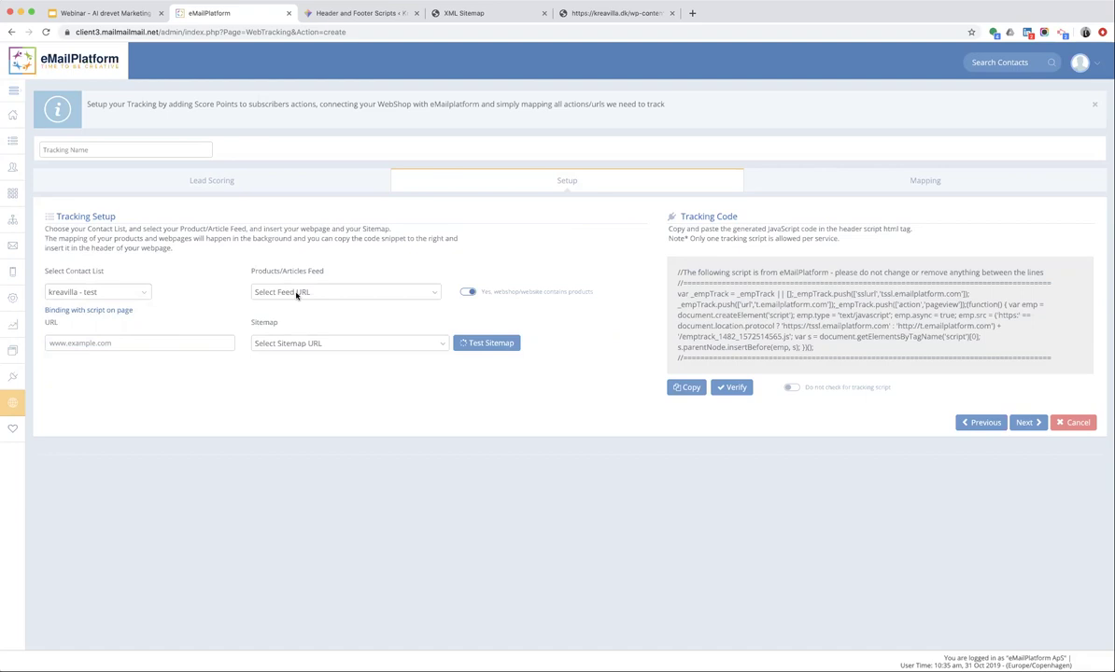
{"action": "left_click", "coordinate": [297, 293]}
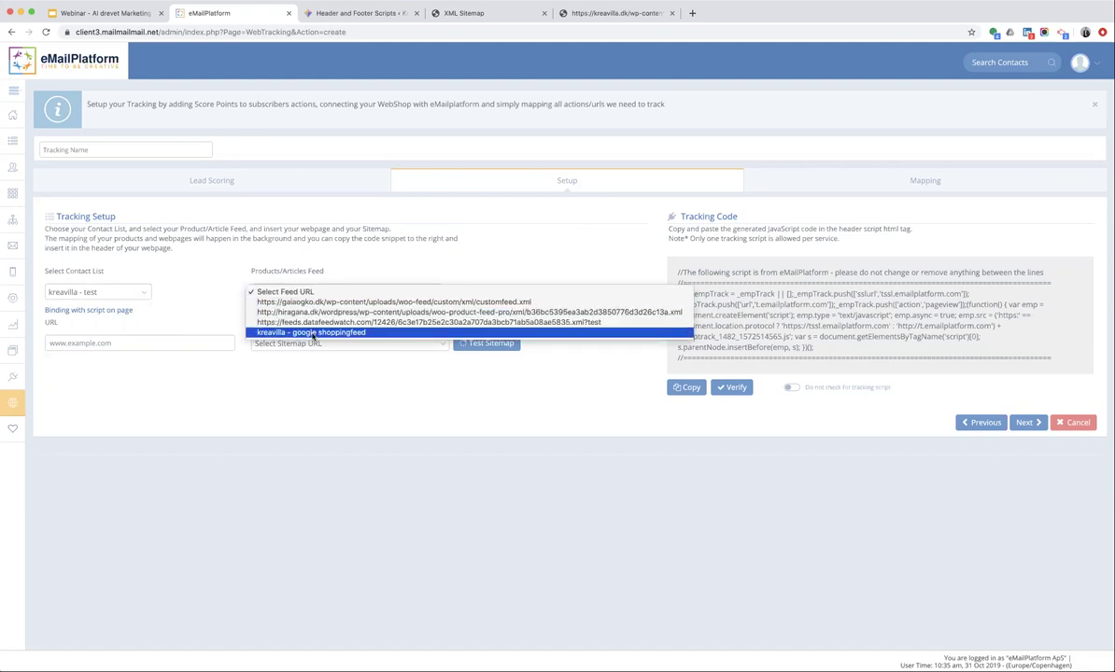
{"action": "left_click", "coordinate": [314, 333]}
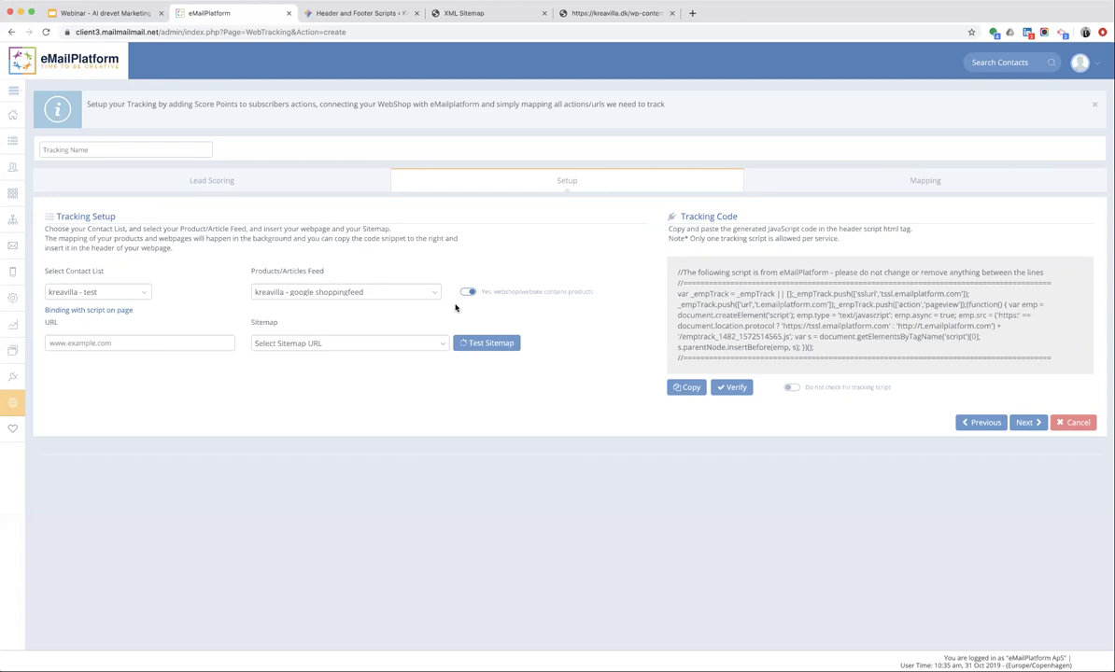
{"action": "left_click", "coordinate": [99, 345]}
{"action": "type", "text": "https://kreavilla.dk"}
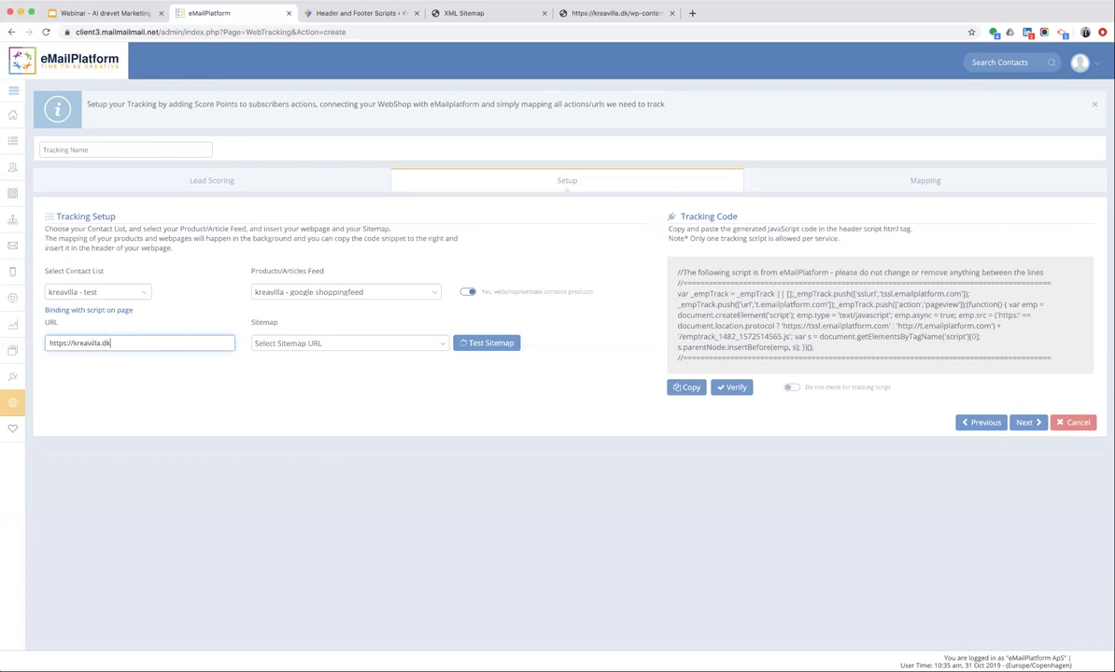
{"action": "left_click", "coordinate": [281, 345]}
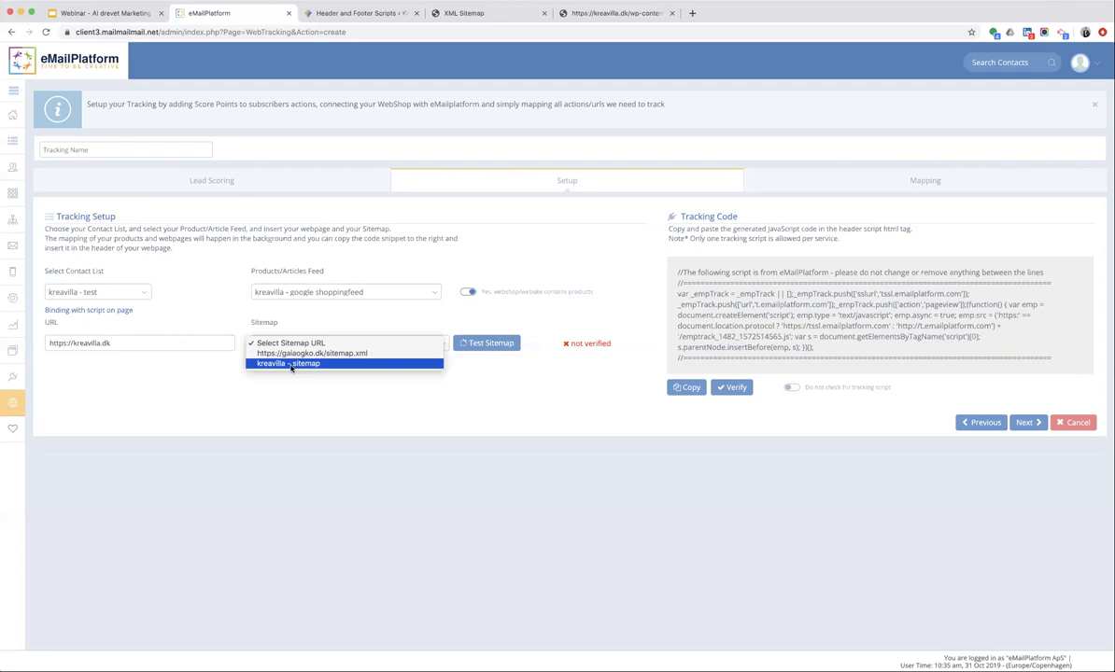
{"action": "left_click", "coordinate": [291, 365]}
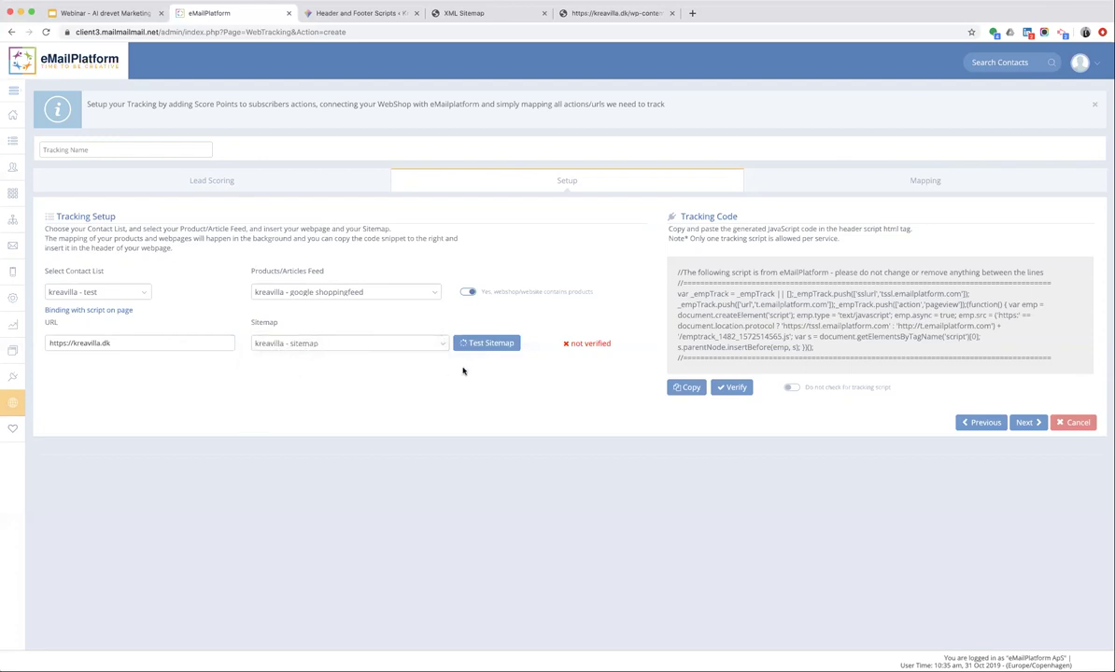
Test the selected sitemap and look through its loaded pages and their lead scores.
{"action": "left_click", "coordinate": [483, 344]}
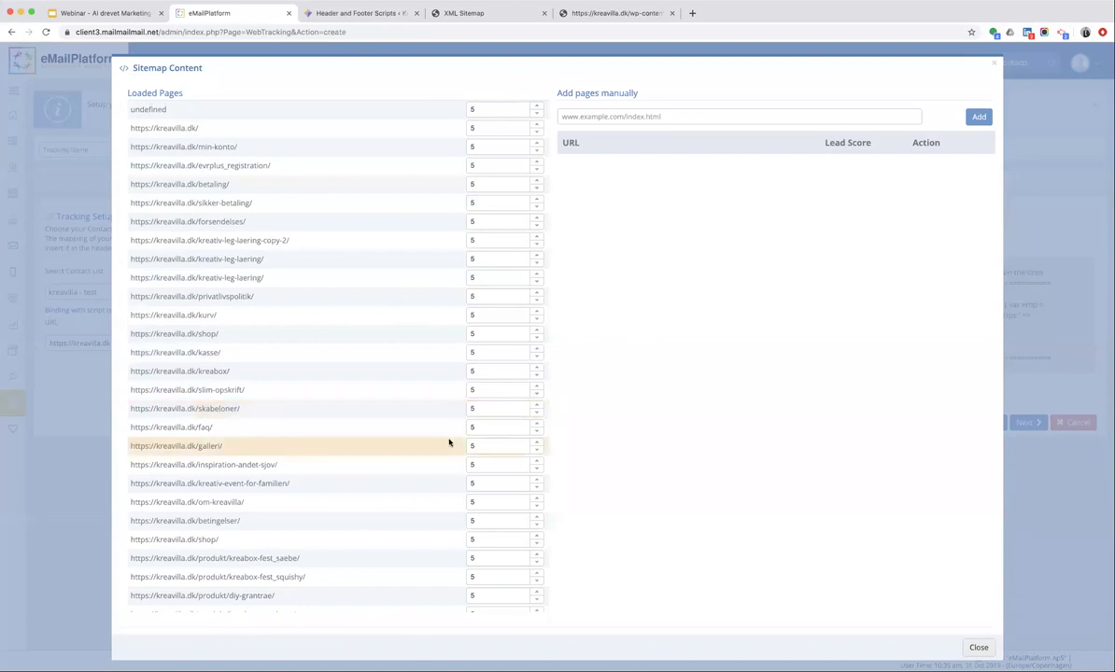
{"action": "scroll", "coordinate": [449, 444], "scroll_direction": "down", "scroll_amount": 5}
{"action": "scroll", "coordinate": [449, 444], "scroll_direction": "up", "scroll_amount": 10}
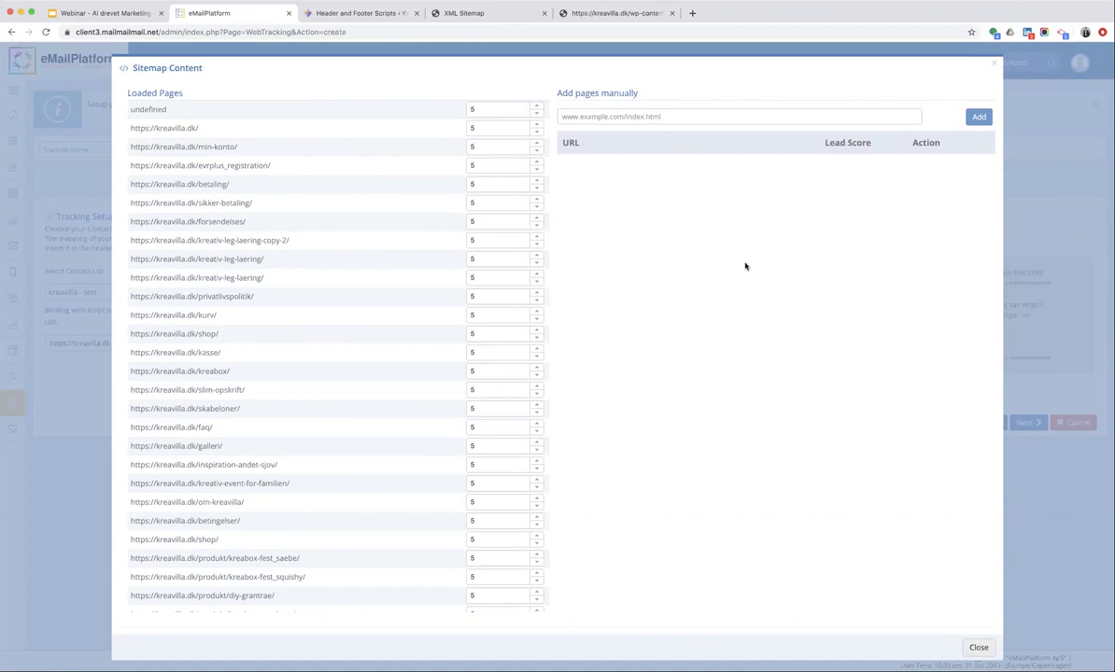
Copy the generated tracking code into the script tags of Kreavilla's footer scripts in WordPress and save the settings.
{"action": "left_click", "coordinate": [976, 647]}
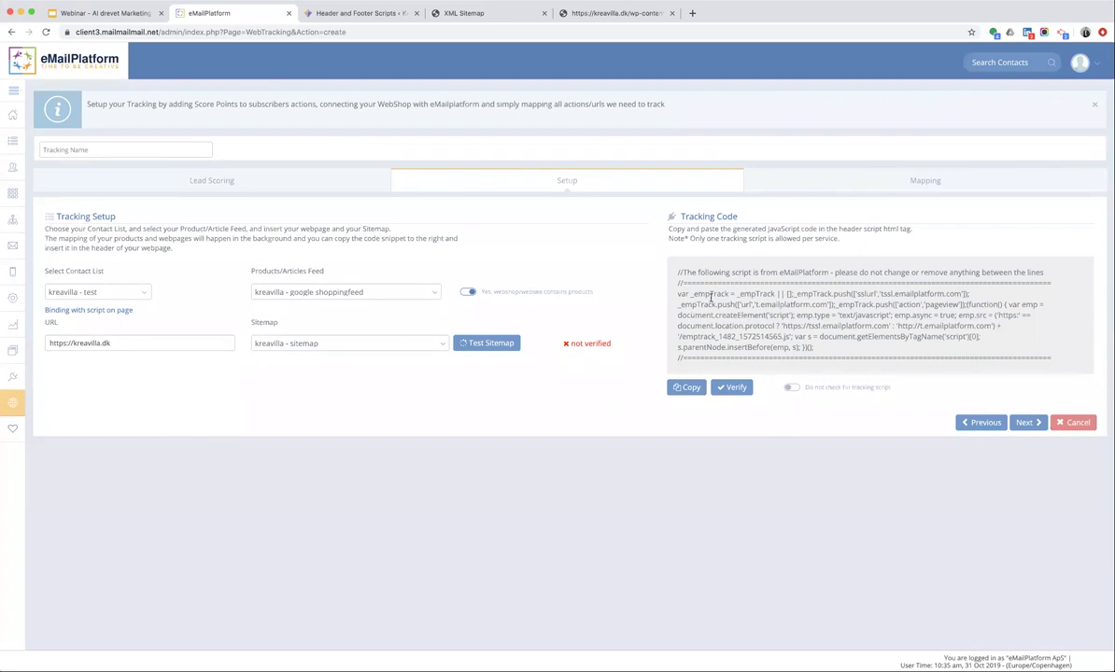
{"action": "left_click", "coordinate": [682, 390]}
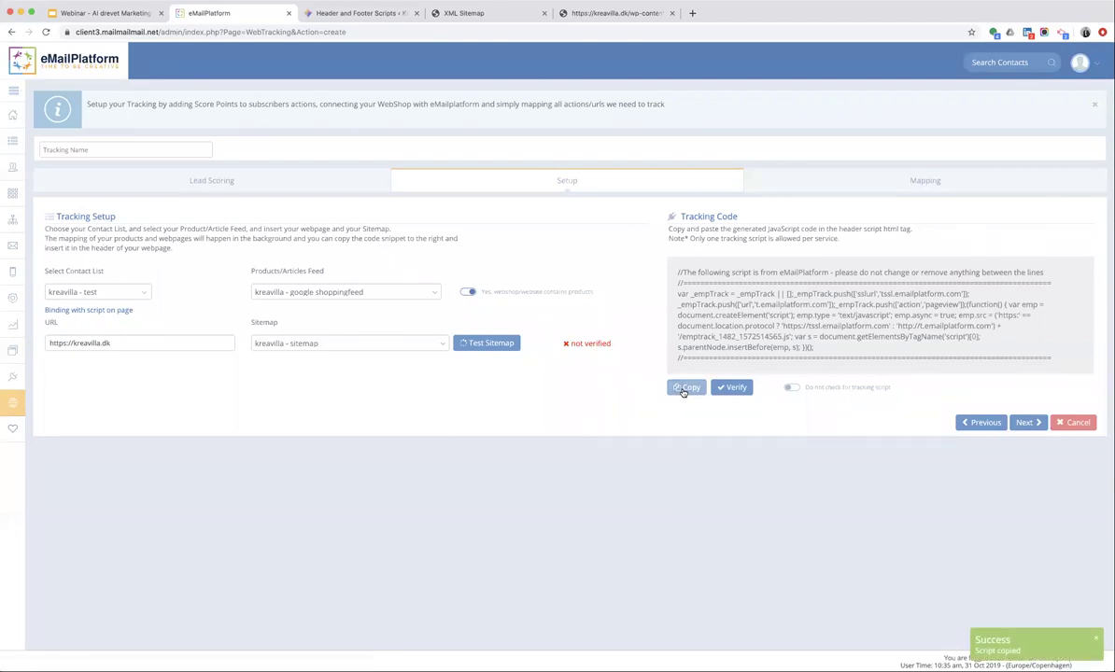
{"action": "left_click", "coordinate": [352, 14]}
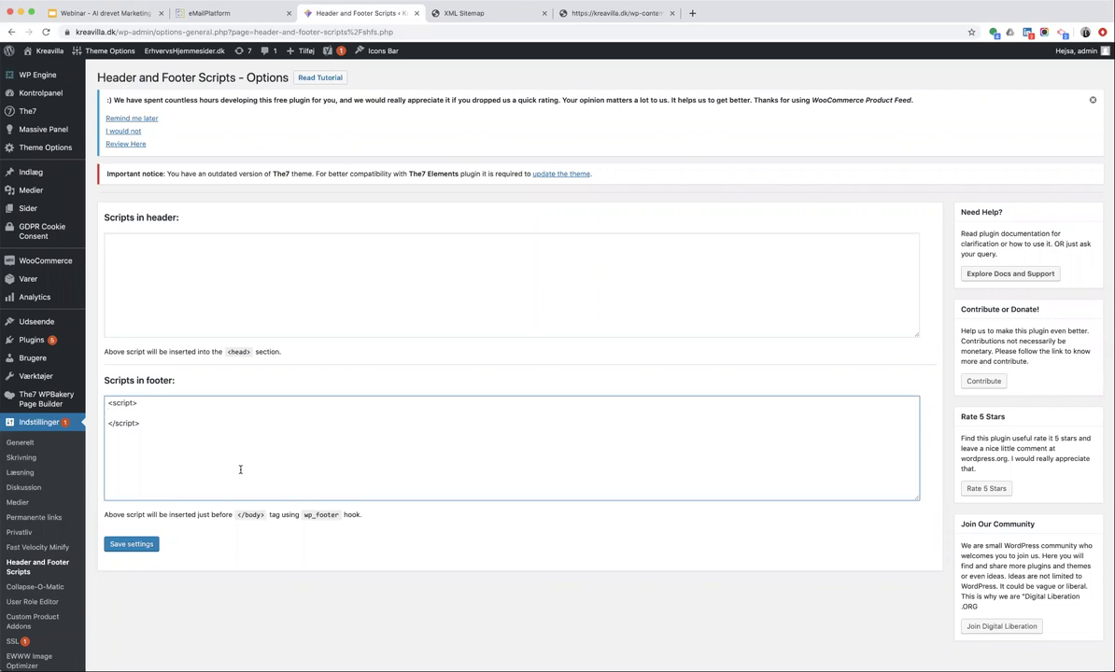
{"action": "key", "text": "super+v"}
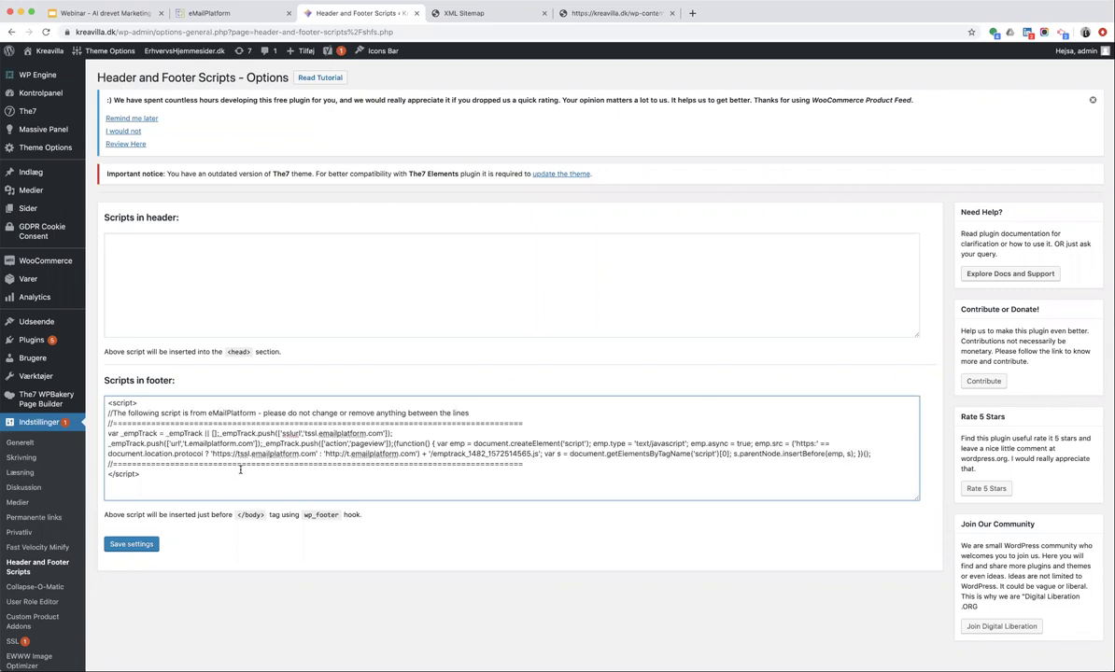
{"action": "left_click", "coordinate": [132, 550]}
Return to eMailPlatform and try to continue the tracking from Setup to its Mapping stage.
{"action": "left_click", "coordinate": [215, 14]}
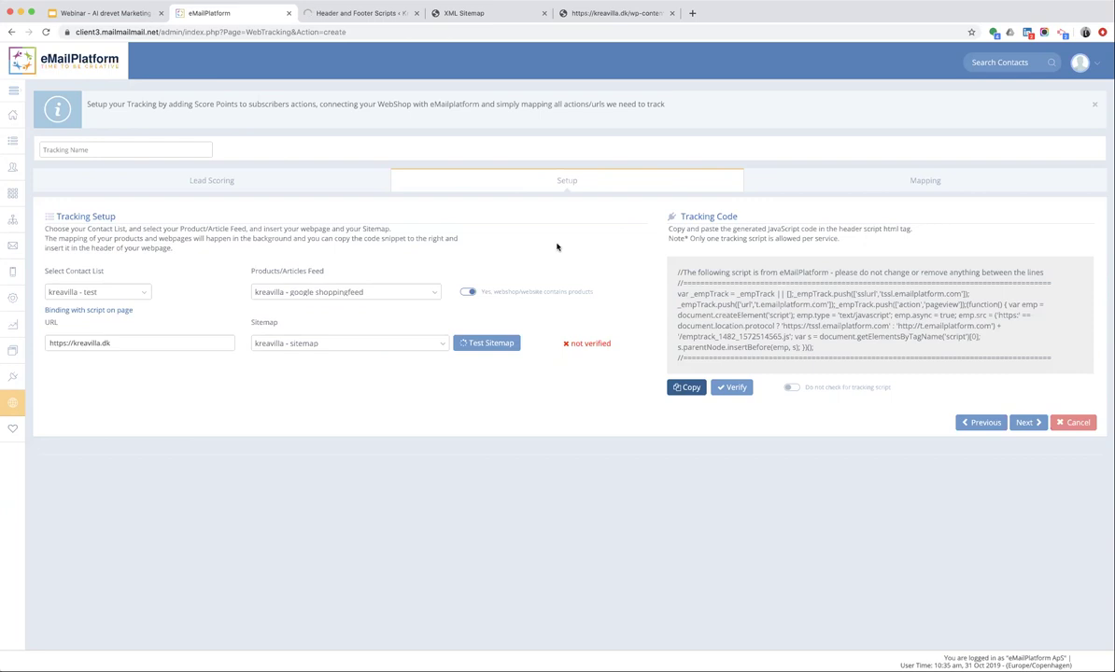
{"action": "left_click", "coordinate": [1031, 426]}
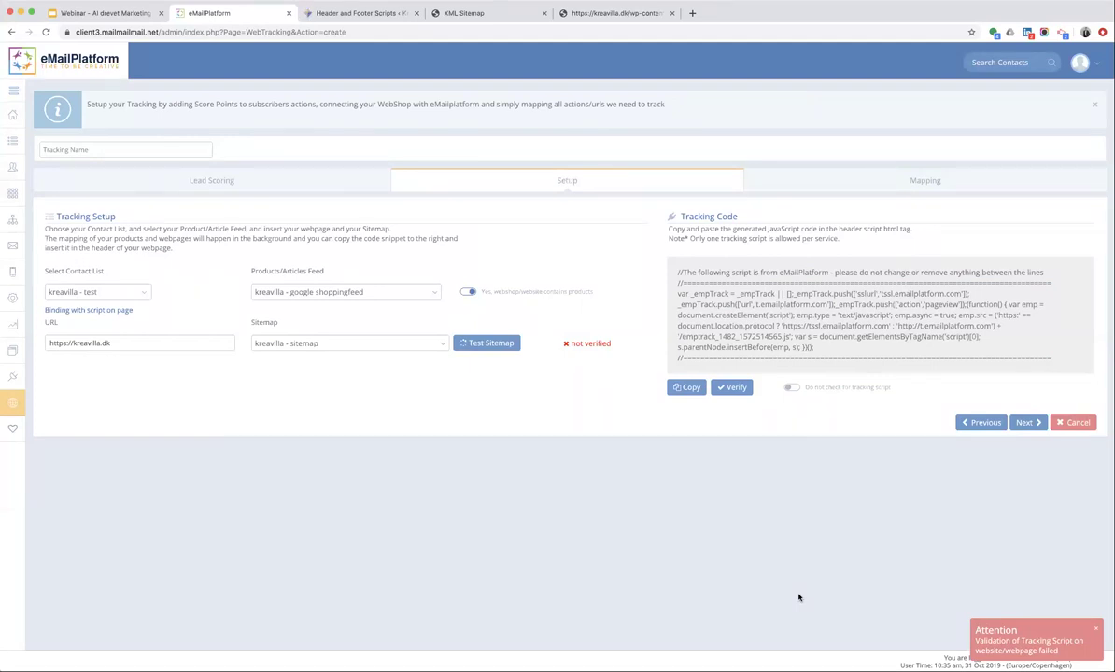
{"action": "left_click", "coordinate": [1029, 423]}
Purge all caches of the Kreavilla site in WordPress through WP Engine's general settings.
{"action": "left_click", "coordinate": [353, 13]}
{"action": "mouse_move", "coordinate": [29, 75]}
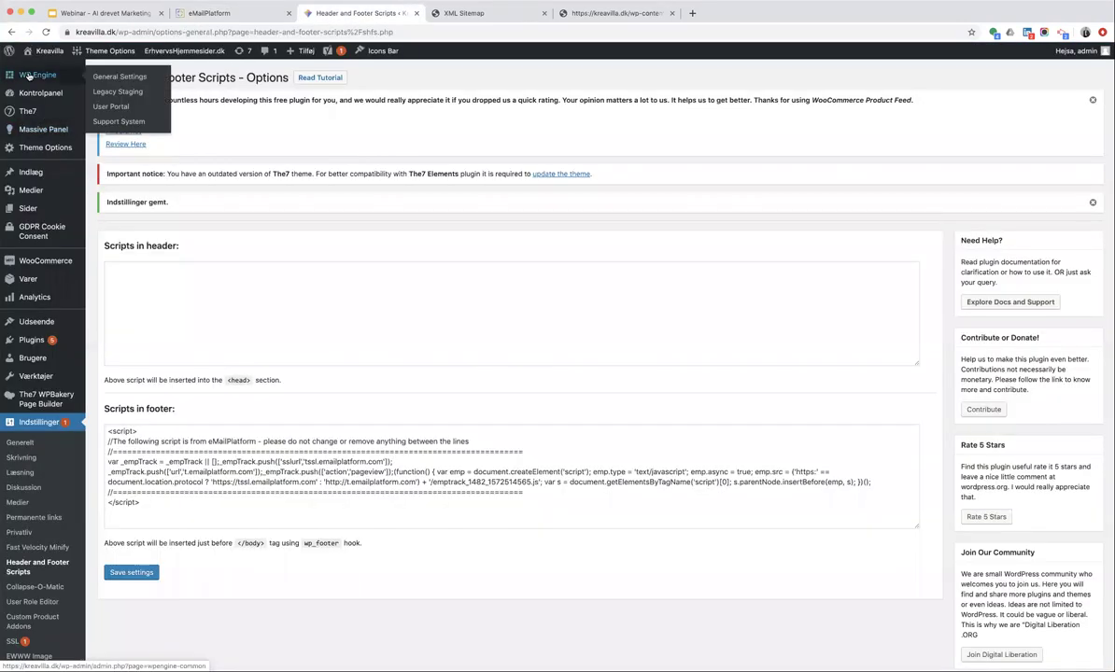
{"action": "left_click", "coordinate": [101, 76]}
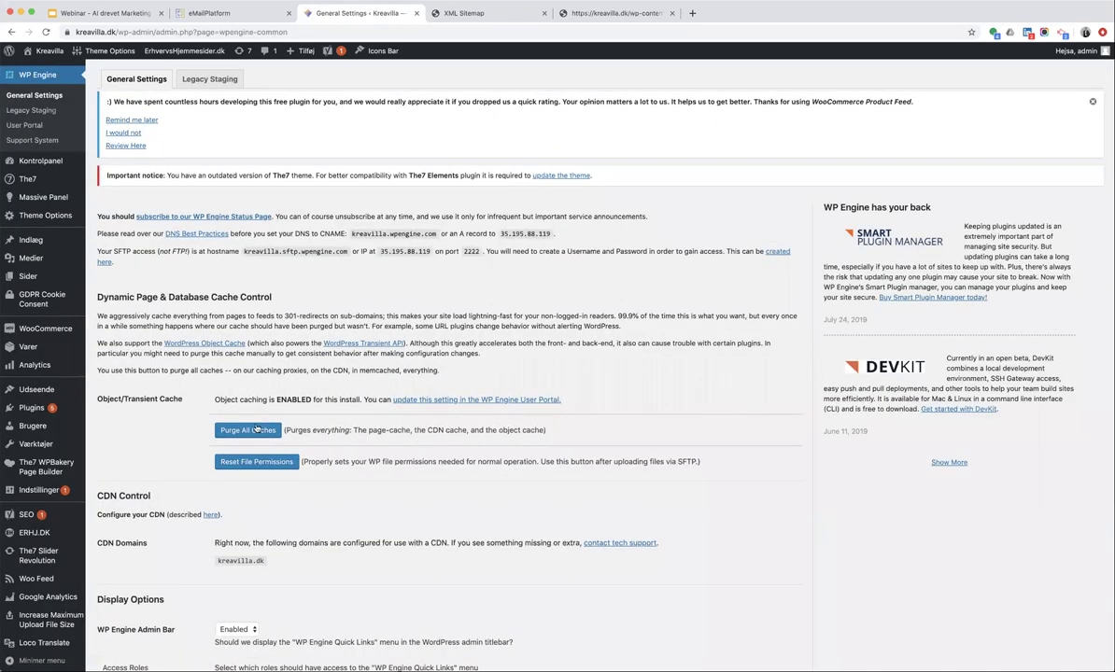
{"action": "left_click", "coordinate": [248, 431]}
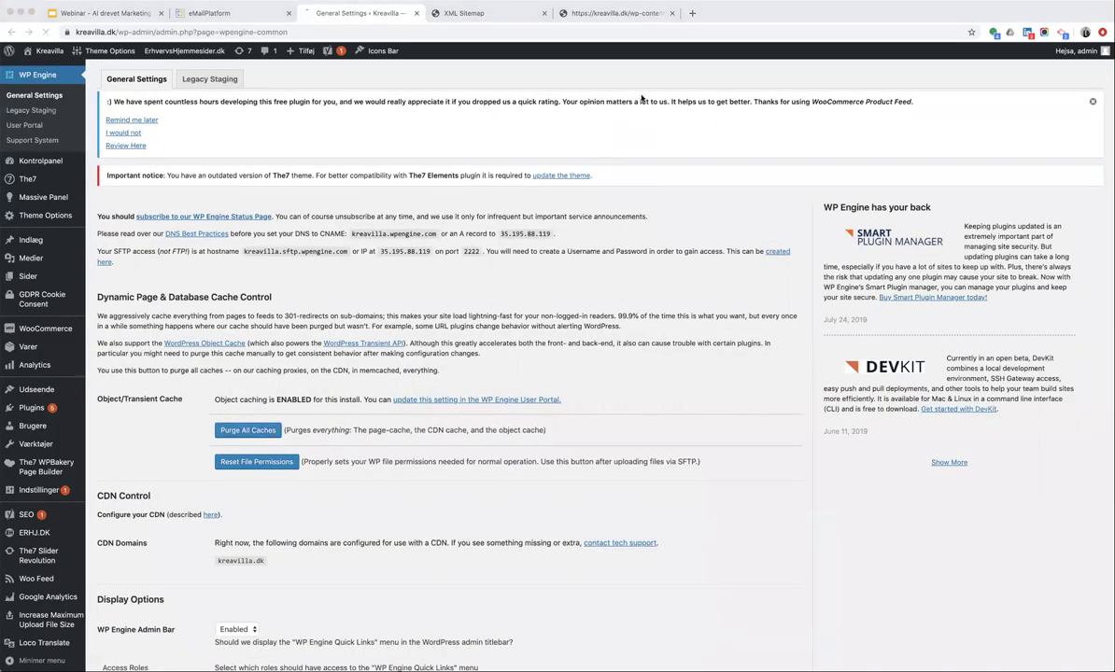
Return to eMailPlatform, continue the tracking to its Mapping stage and load the default WordPress events.
{"action": "left_click", "coordinate": [215, 13]}
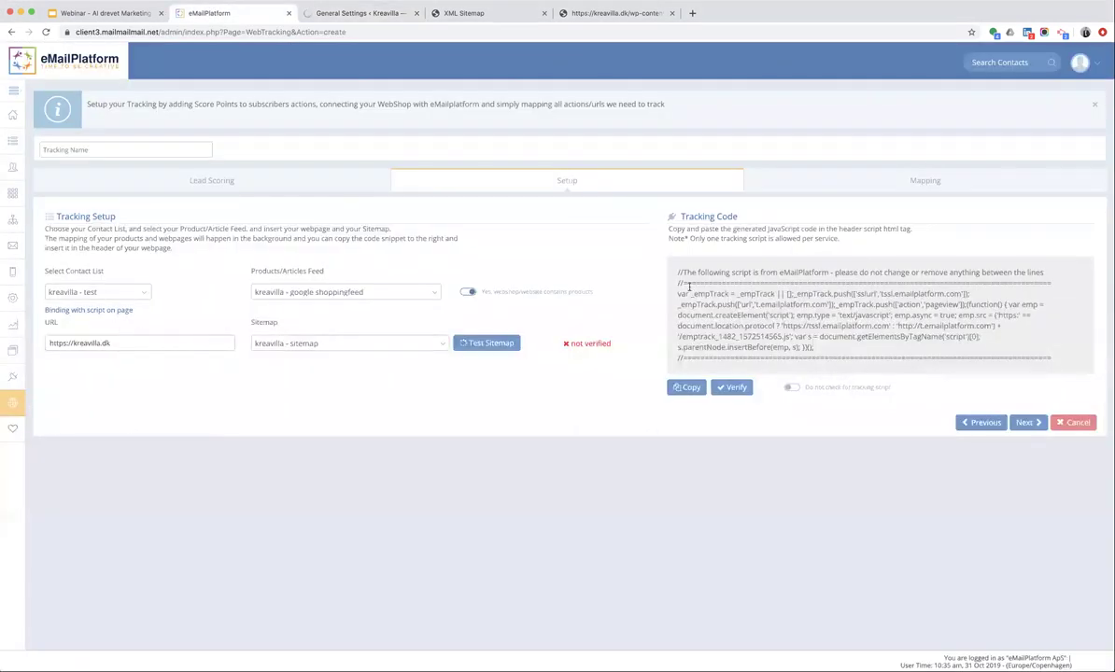
{"action": "left_click", "coordinate": [1031, 423]}
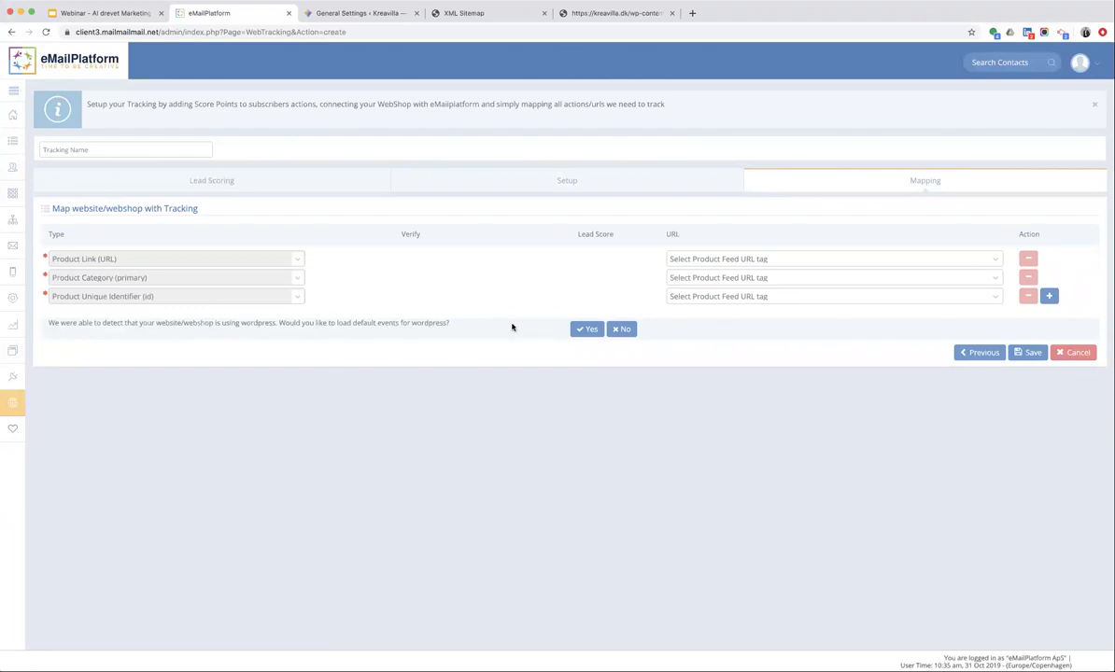
{"action": "left_click", "coordinate": [584, 329]}
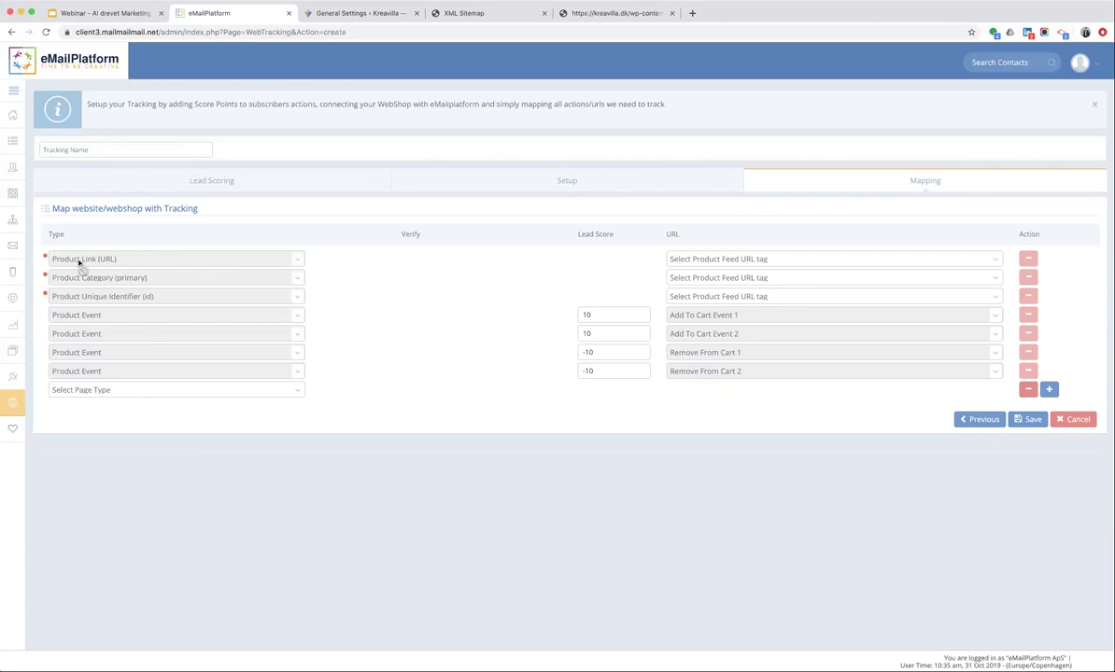
Map the required fields: Product Link to link, Product Category (primary) to g:google_product_category and Product Unique Identifier to g:id.
{"action": "left_click", "coordinate": [701, 260]}
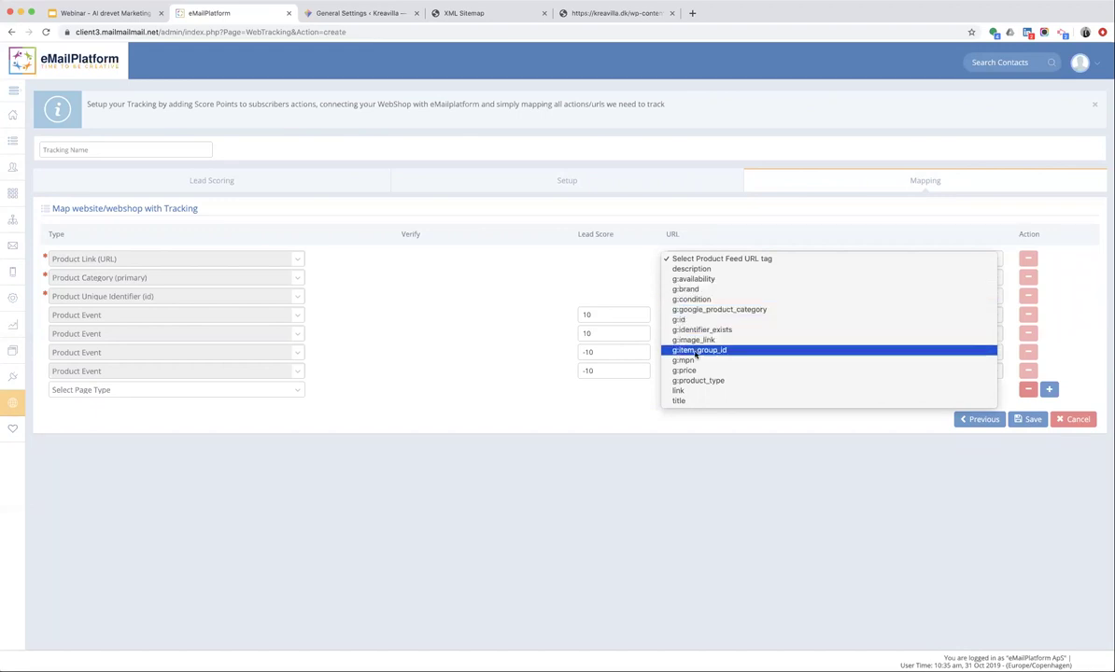
{"action": "left_click", "coordinate": [680, 390]}
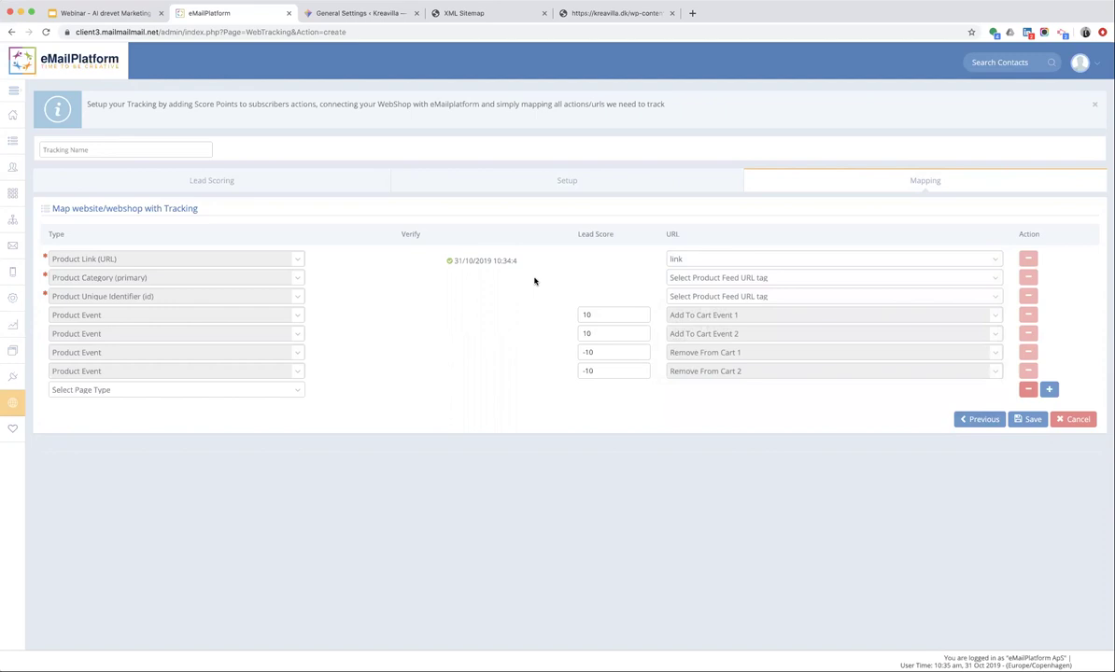
{"action": "left_click", "coordinate": [679, 277]}
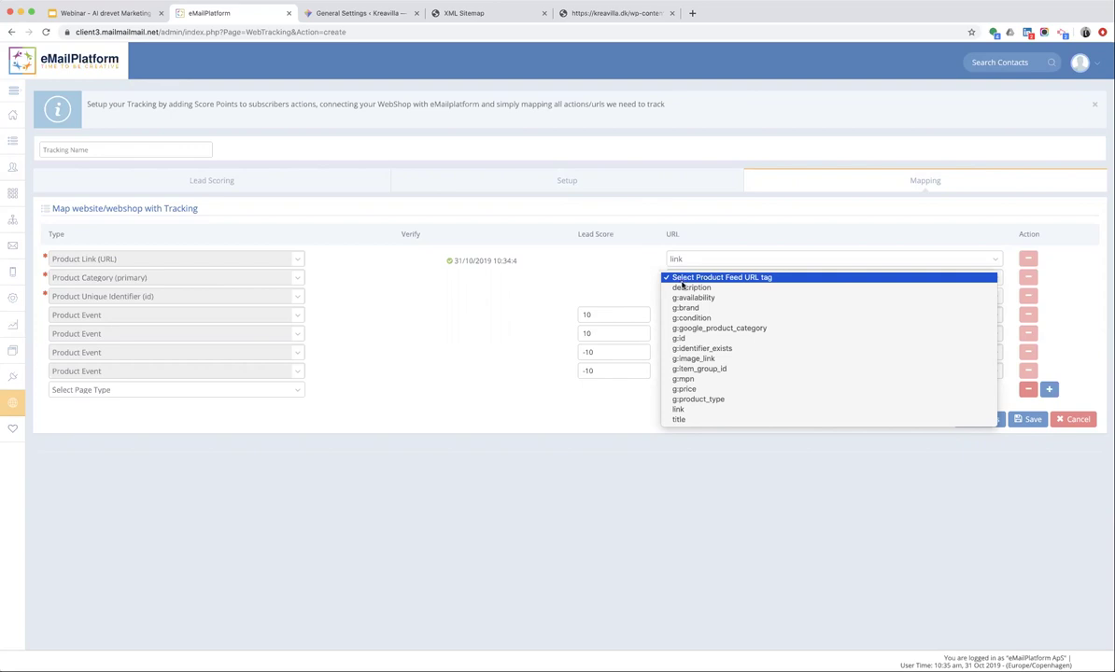
{"action": "left_click", "coordinate": [697, 329]}
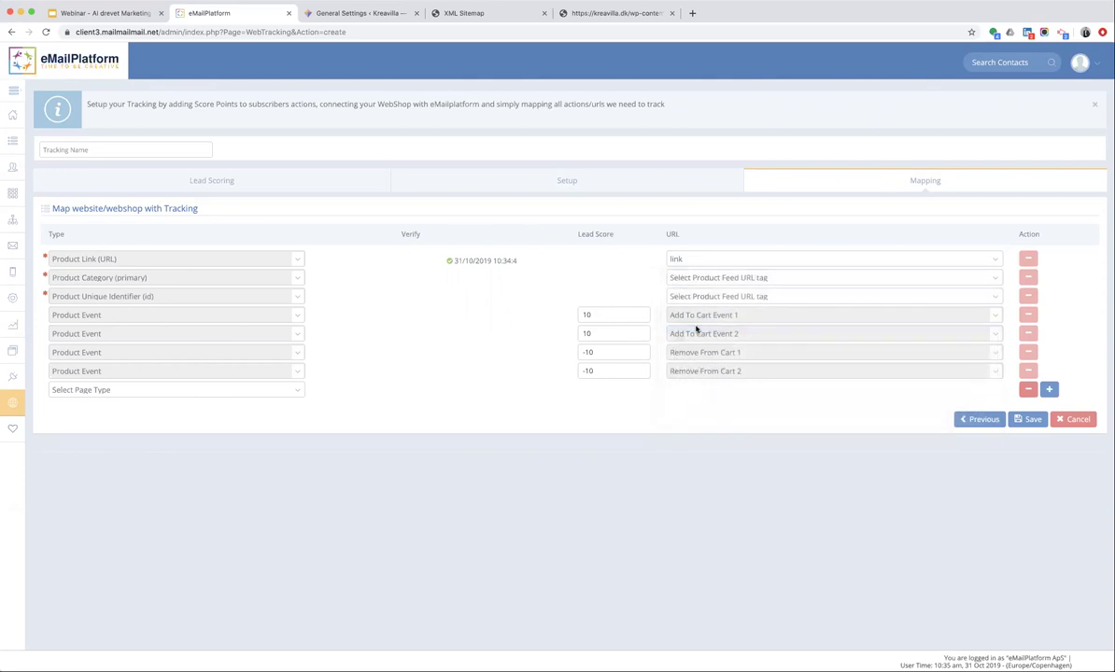
{"action": "left_click", "coordinate": [697, 298]}
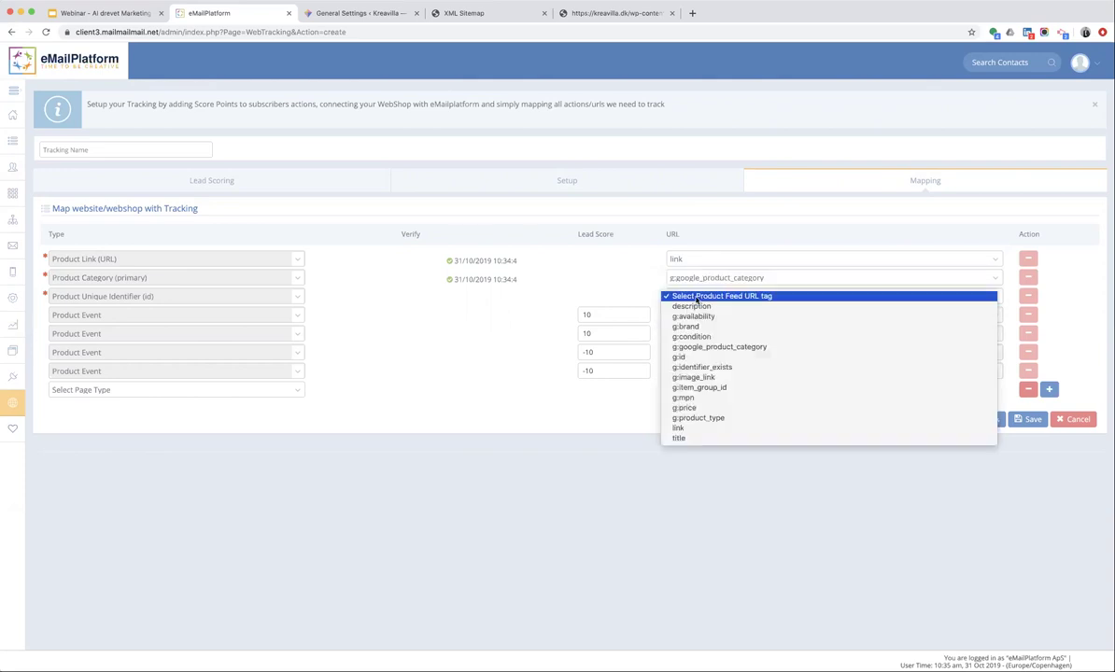
{"action": "left_click", "coordinate": [692, 358]}
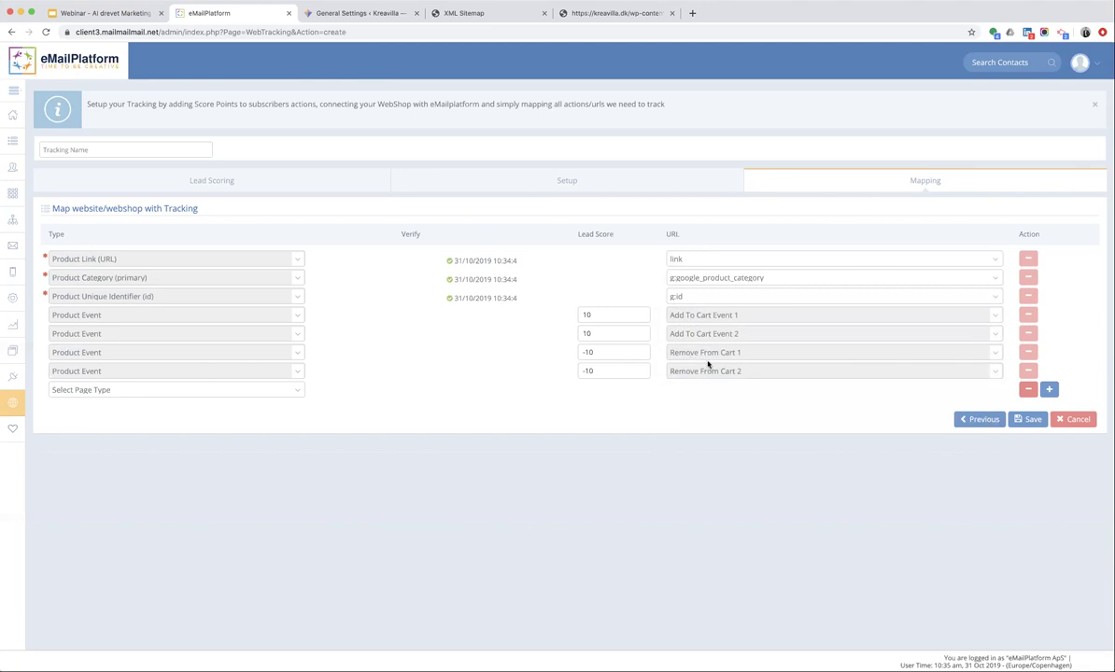
Map Product Title (product name) to the feed's title tag in the empty mapping row.
{"action": "left_click", "coordinate": [84, 390]}
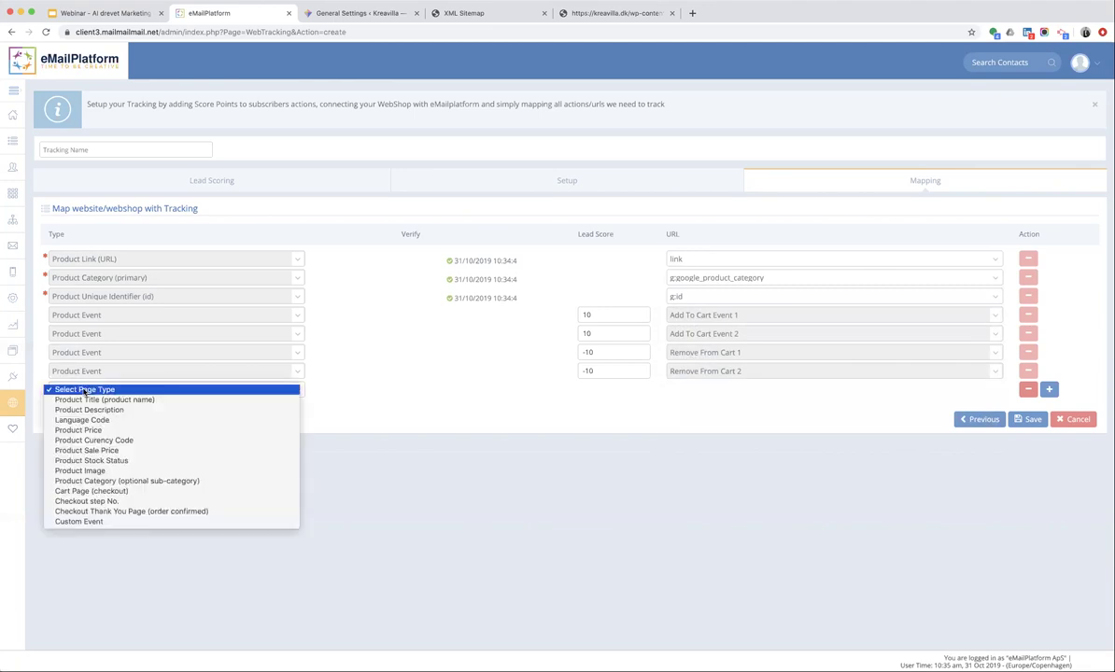
{"action": "left_click", "coordinate": [84, 399]}
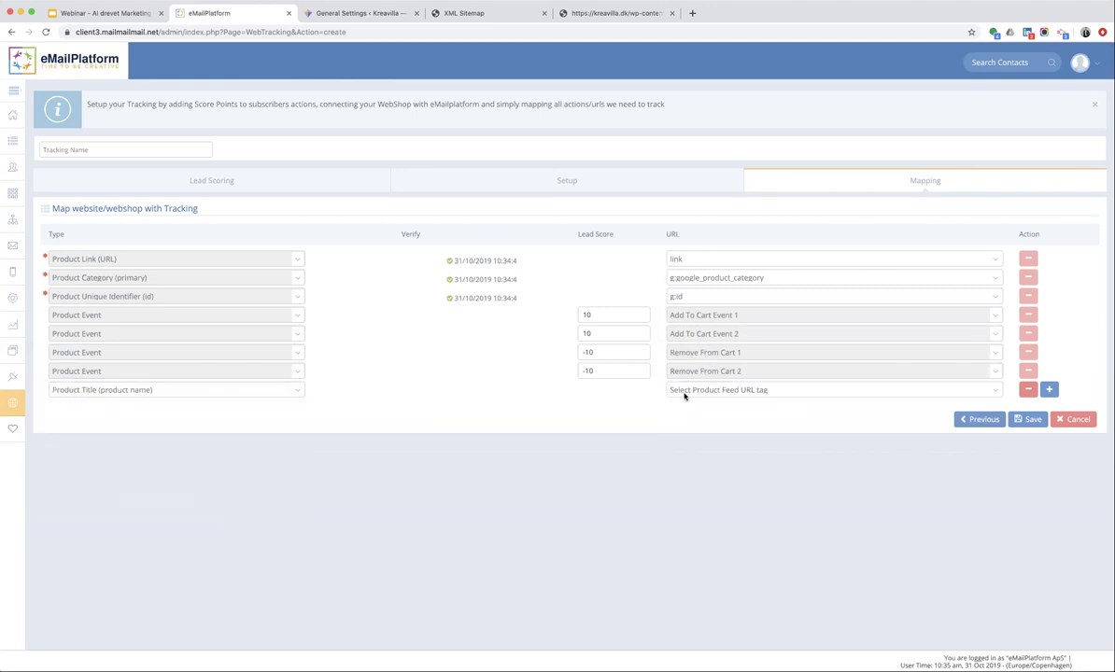
{"action": "left_click", "coordinate": [685, 392]}
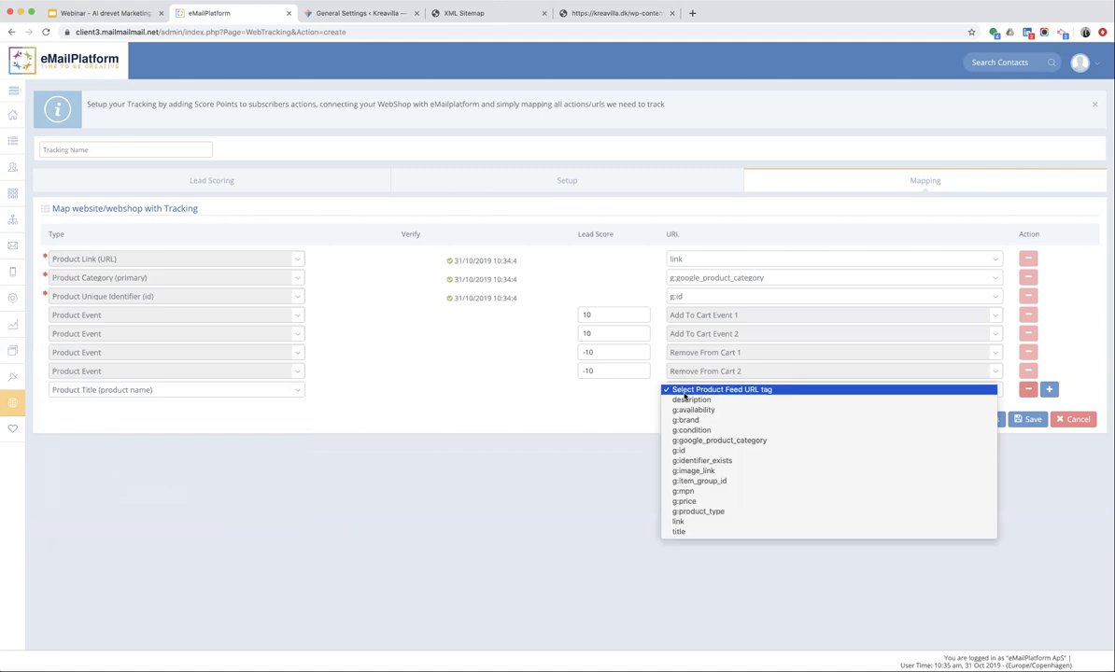
{"action": "left_click", "coordinate": [686, 533]}
Add a mapping row that links Product Description to the feed's description tag.
{"action": "left_click", "coordinate": [1049, 389]}
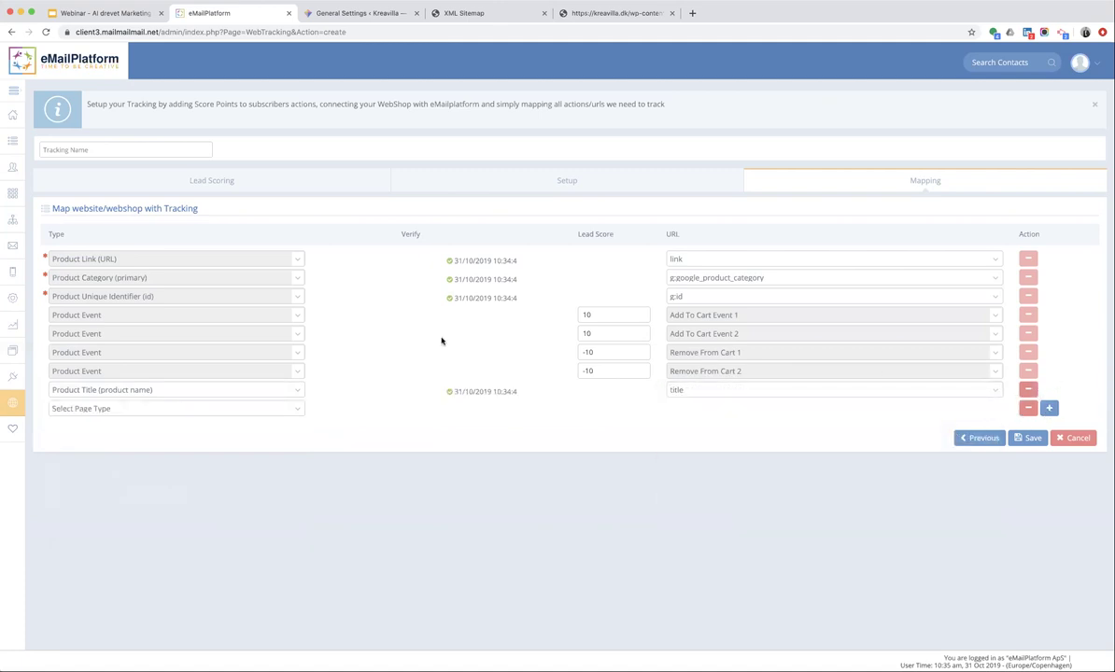
{"action": "left_click", "coordinate": [215, 408]}
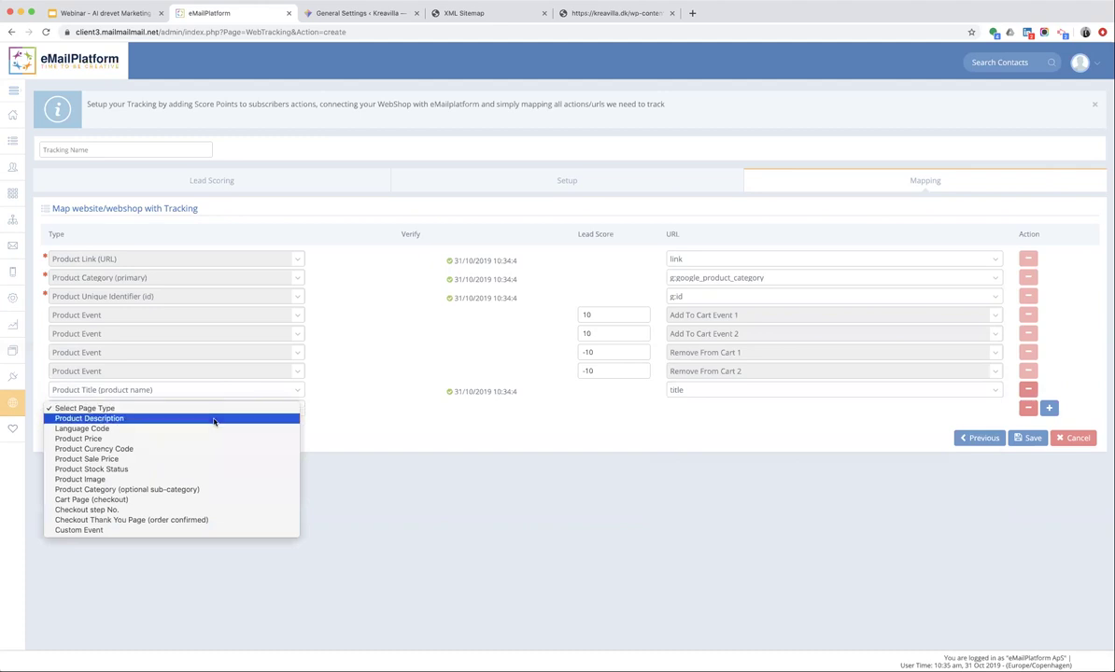
{"action": "left_click", "coordinate": [213, 419]}
{"action": "left_click", "coordinate": [729, 410]}
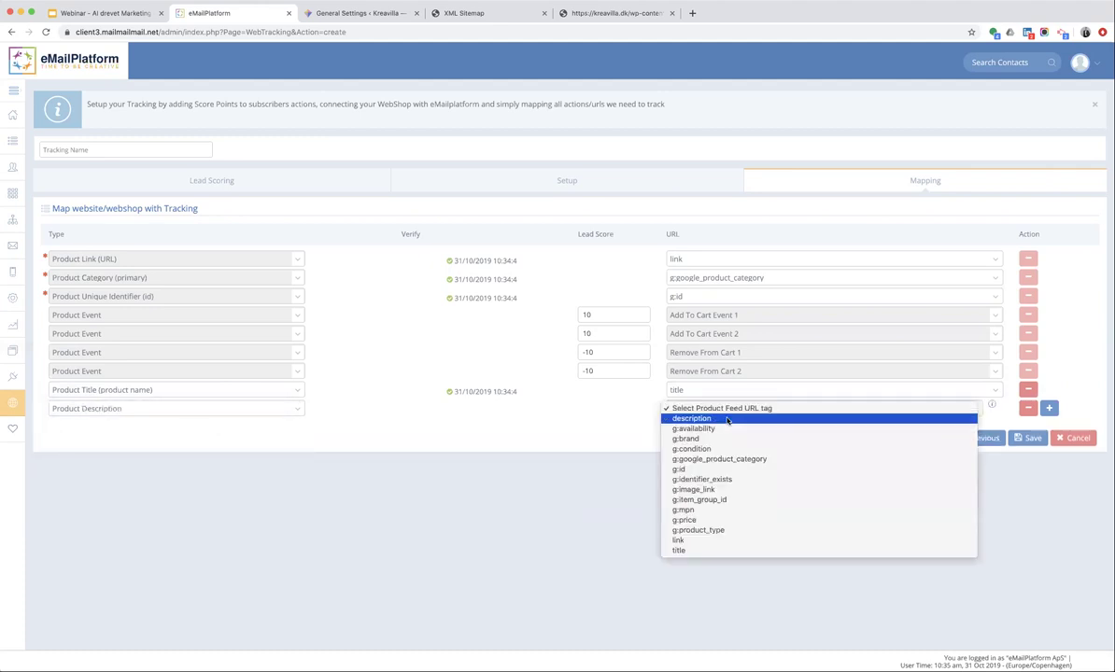
{"action": "left_click", "coordinate": [727, 420]}
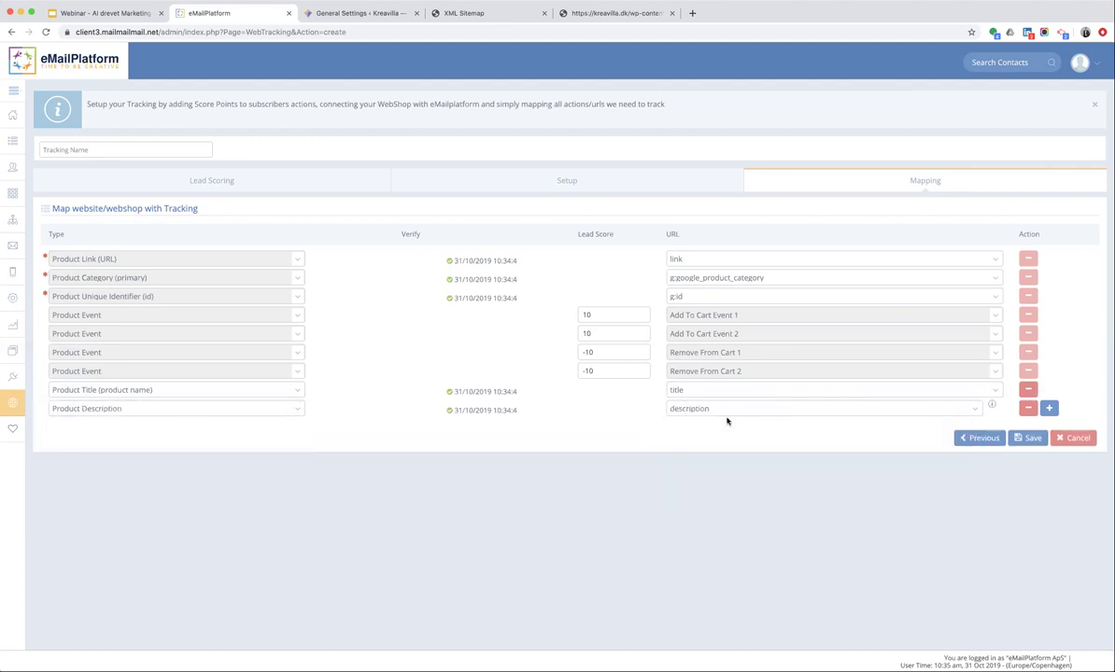
Add a mapping row for Language Code and set its language to Danish - da.
{"action": "left_click", "coordinate": [1049, 408]}
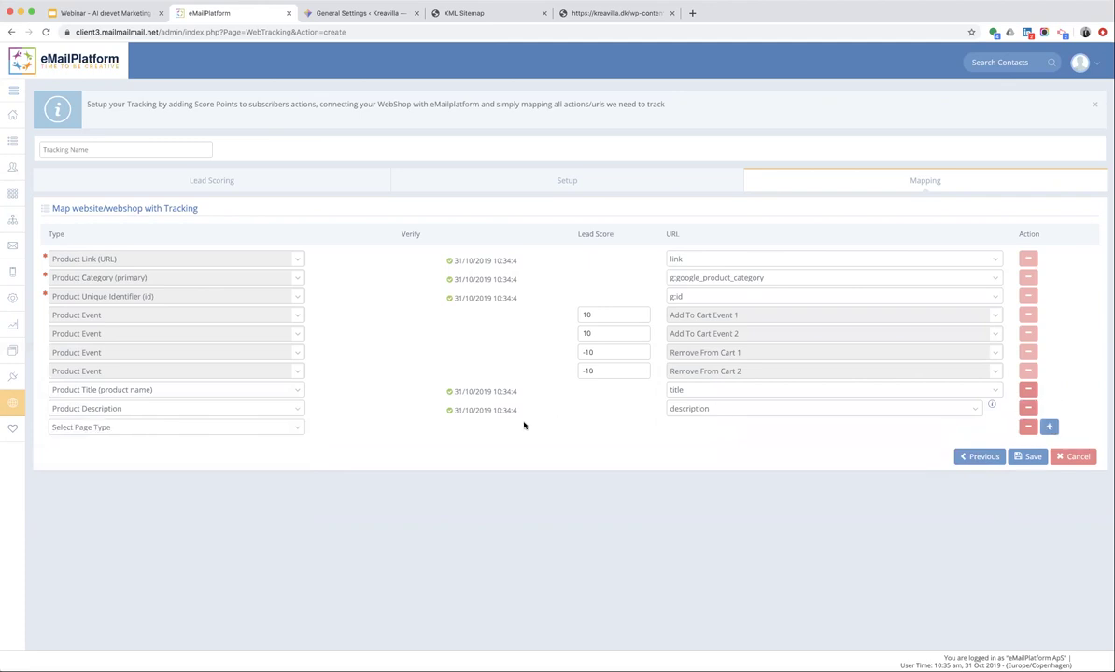
{"action": "left_click", "coordinate": [146, 428]}
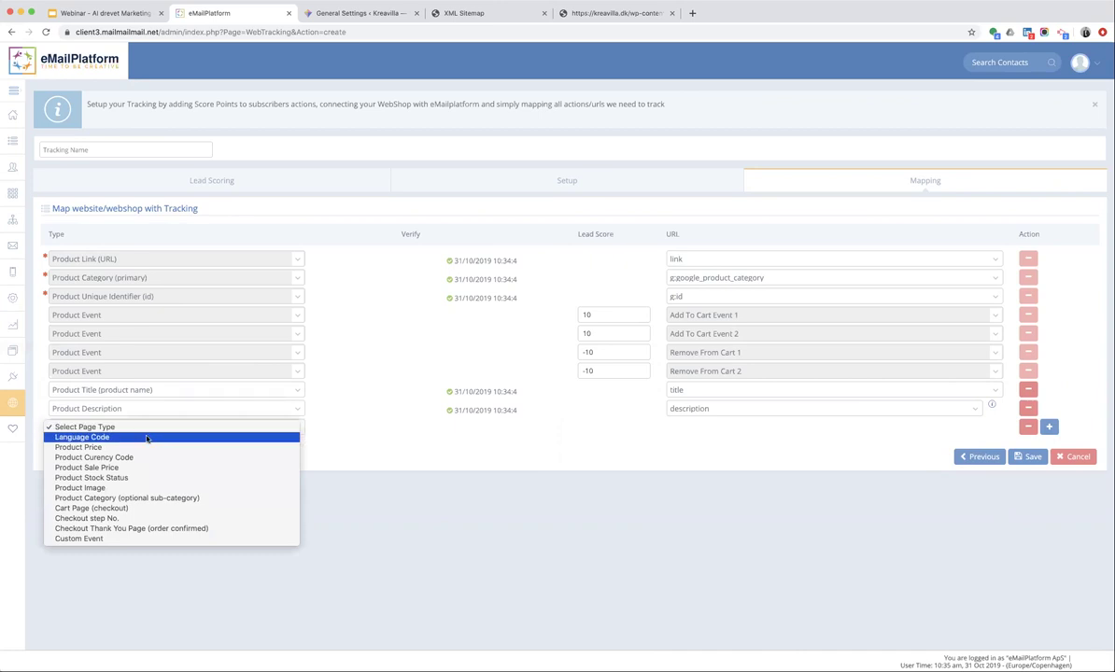
{"action": "left_click", "coordinate": [146, 438]}
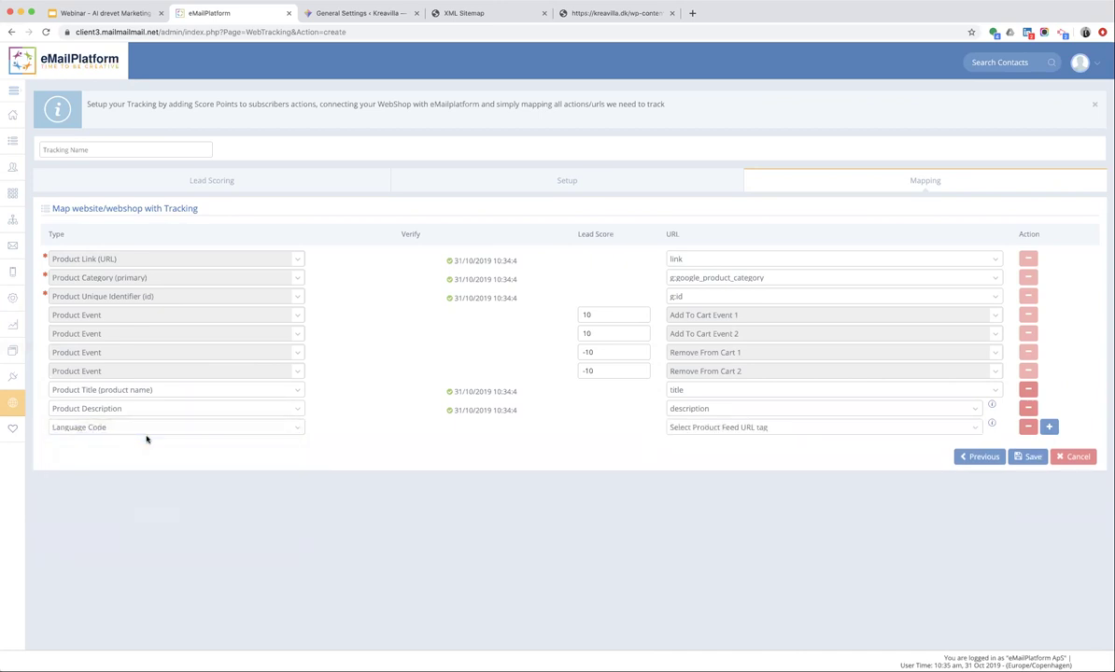
{"action": "left_click", "coordinate": [685, 429]}
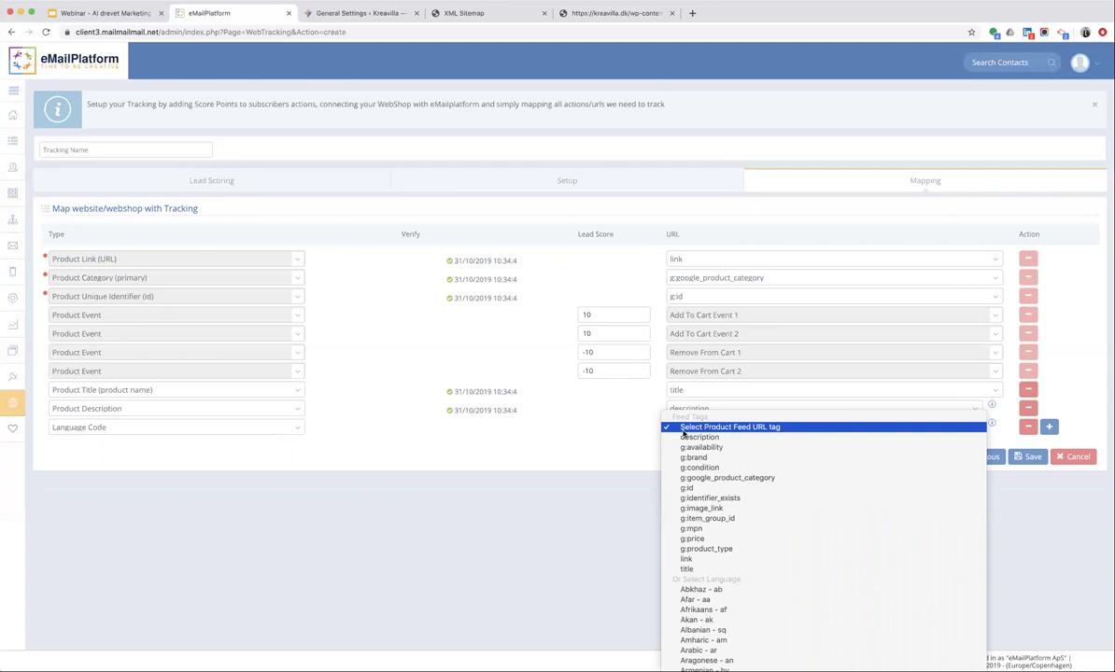
{"action": "scroll", "coordinate": [729, 561], "scroll_direction": "down", "scroll_amount": 5}
{"action": "scroll", "coordinate": [728, 598], "scroll_direction": "down", "scroll_amount": 5}
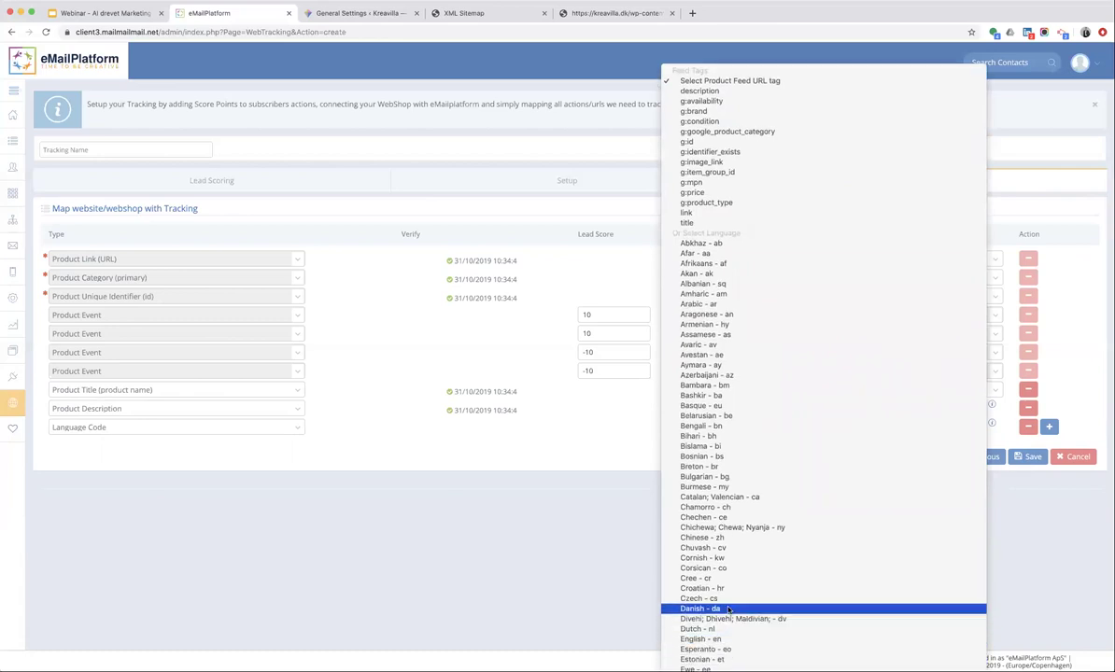
{"action": "left_click", "coordinate": [728, 609]}
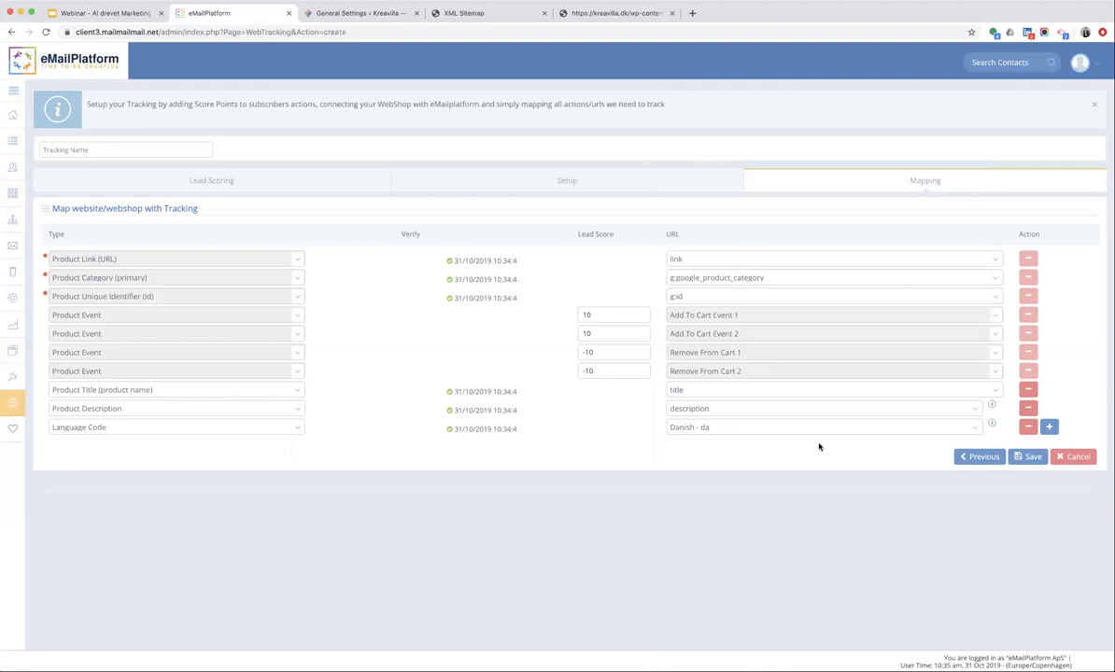
Add a mapping row that links Product Price to g:price, and insert another empty row below it.
{"action": "left_click", "coordinate": [1049, 427]}
{"action": "left_click", "coordinate": [97, 447]}
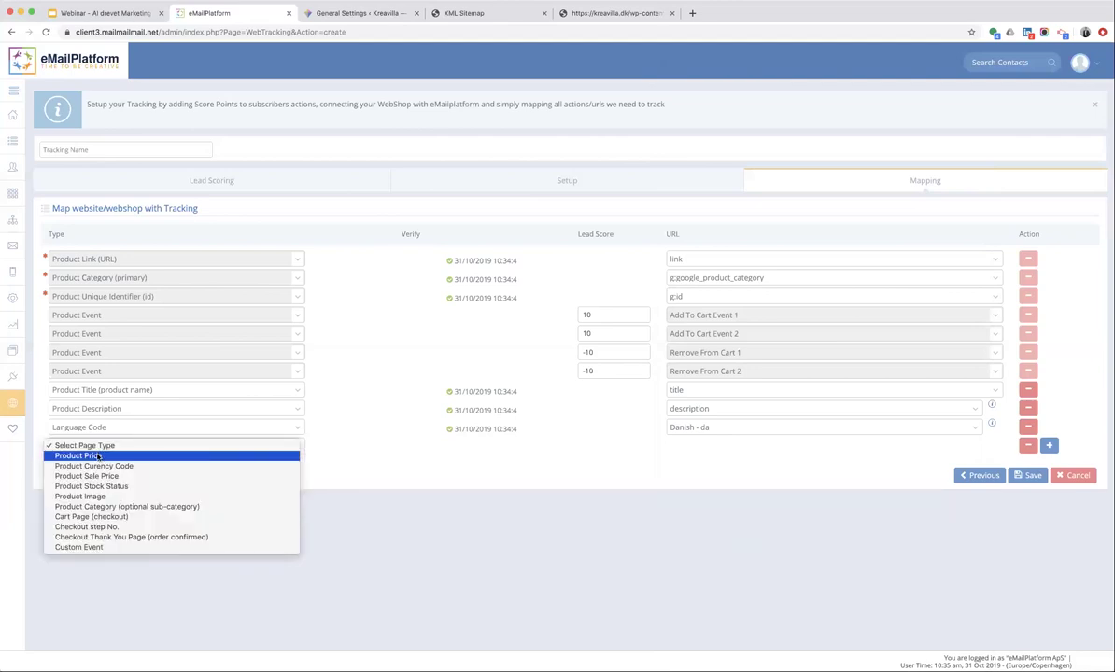
{"action": "left_click", "coordinate": [97, 456]}
{"action": "left_click", "coordinate": [690, 448]}
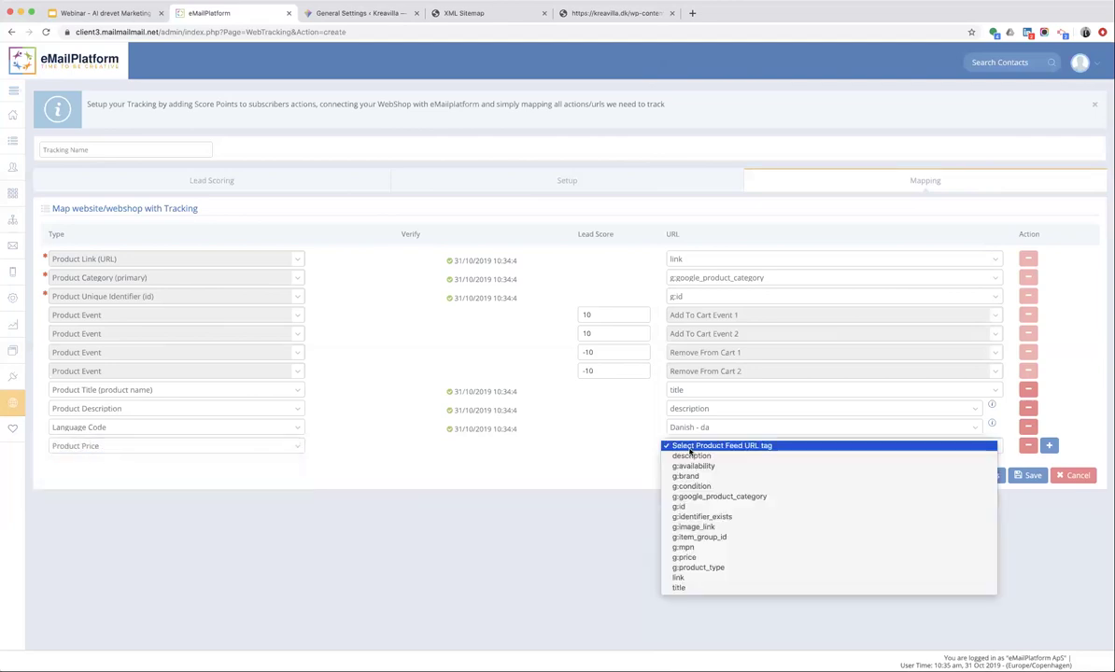
{"action": "left_click", "coordinate": [692, 558]}
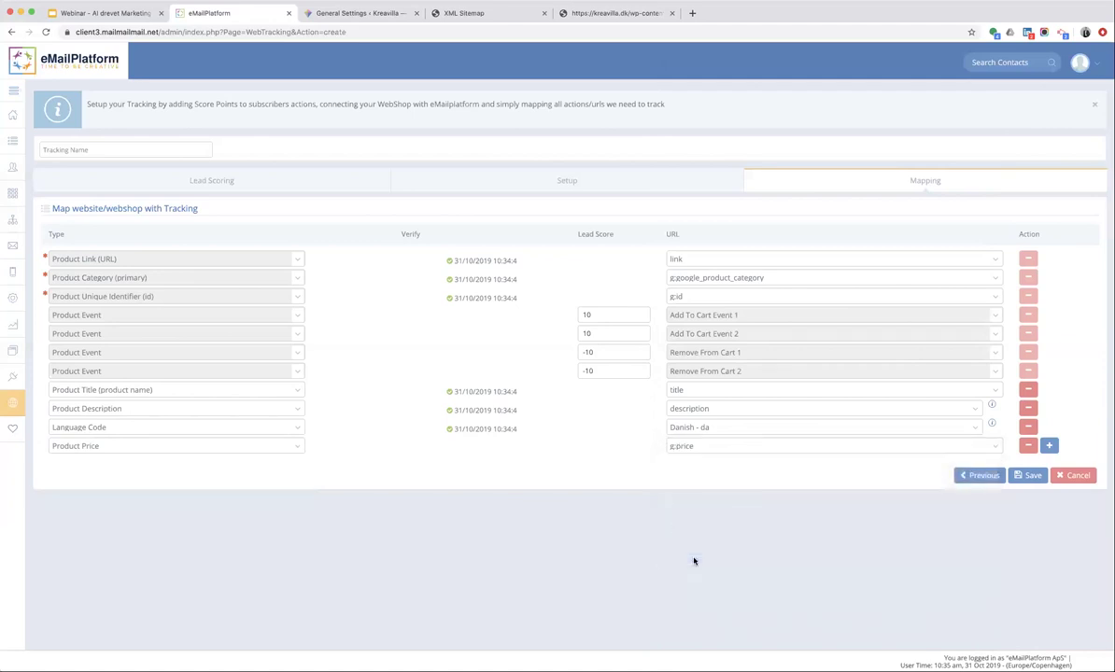
{"action": "left_click", "coordinate": [1049, 446]}
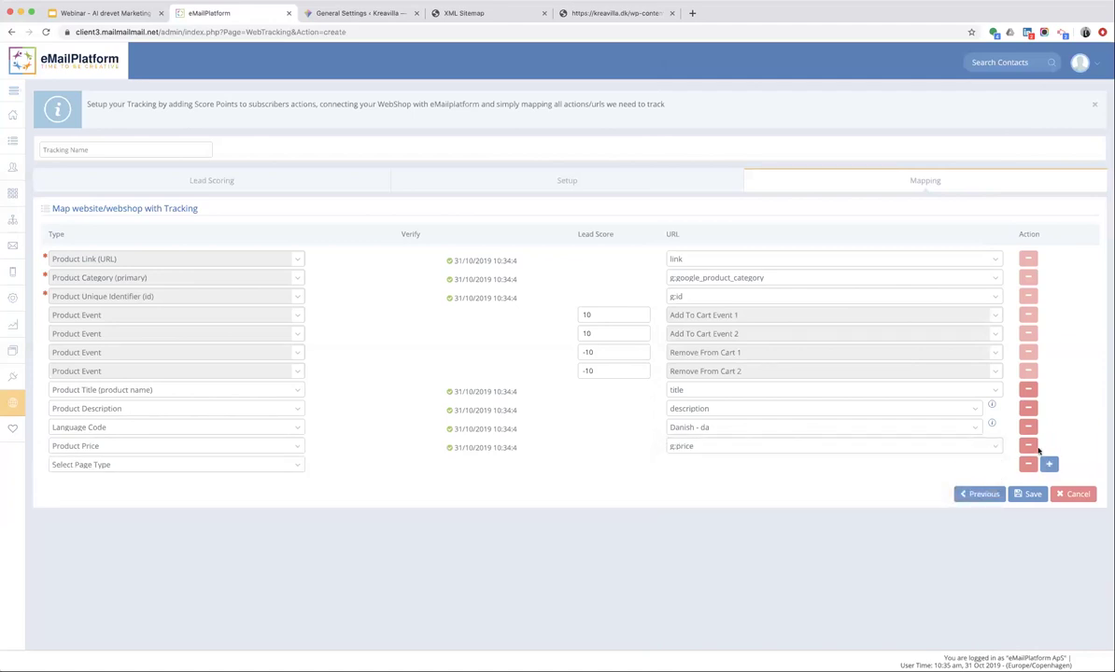
Map Product Curency Code to Danish Krone - DKK in the empty mapping row, and insert another empty row below it.
{"action": "left_click", "coordinate": [110, 465]}
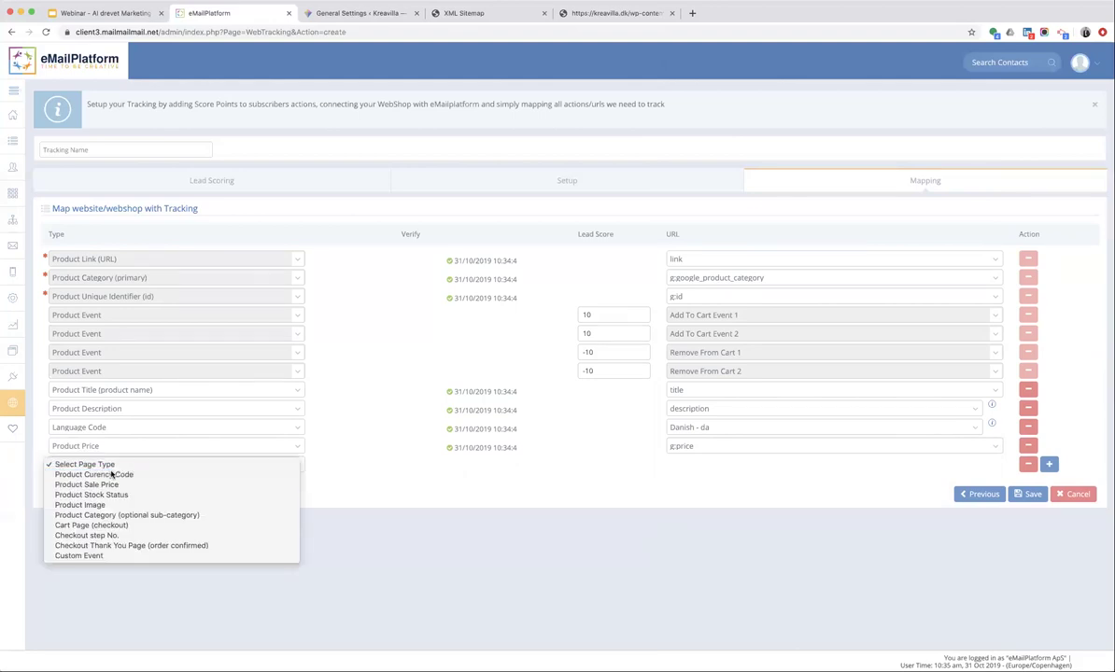
{"action": "left_click", "coordinate": [105, 474]}
{"action": "left_click", "coordinate": [726, 465]}
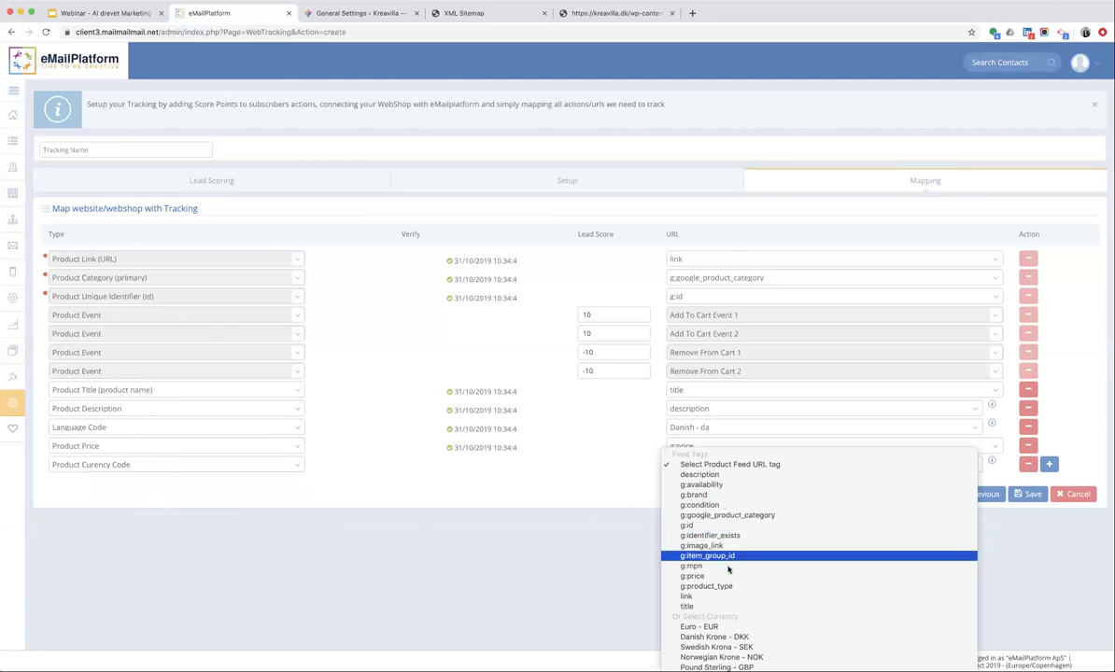
{"action": "left_click", "coordinate": [734, 637]}
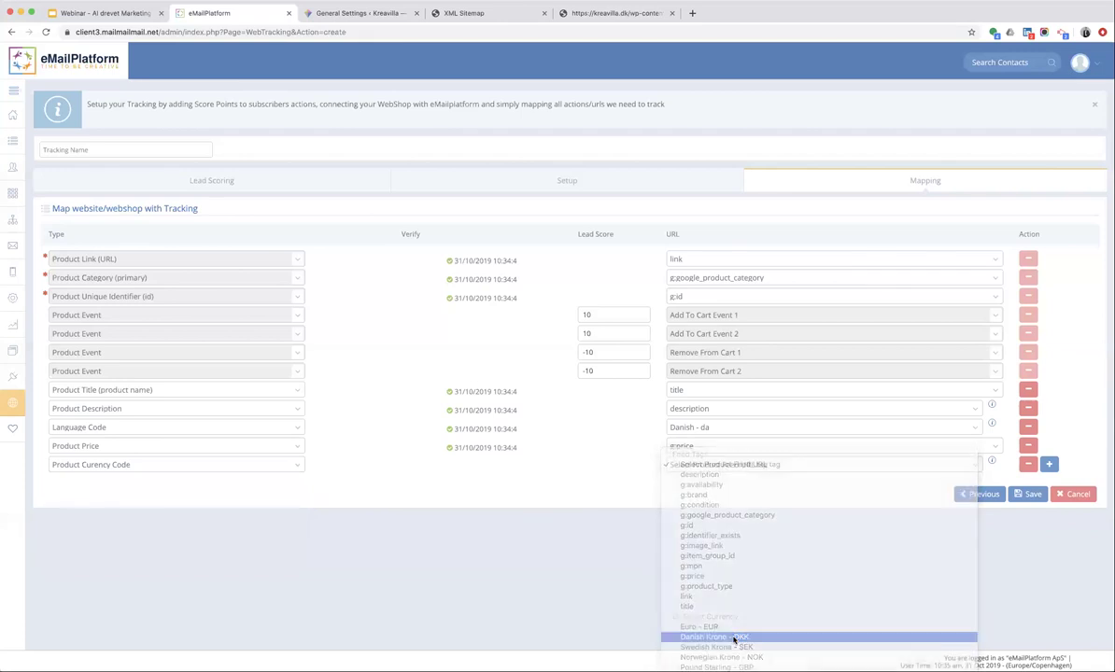
{"action": "left_click", "coordinate": [1048, 466]}
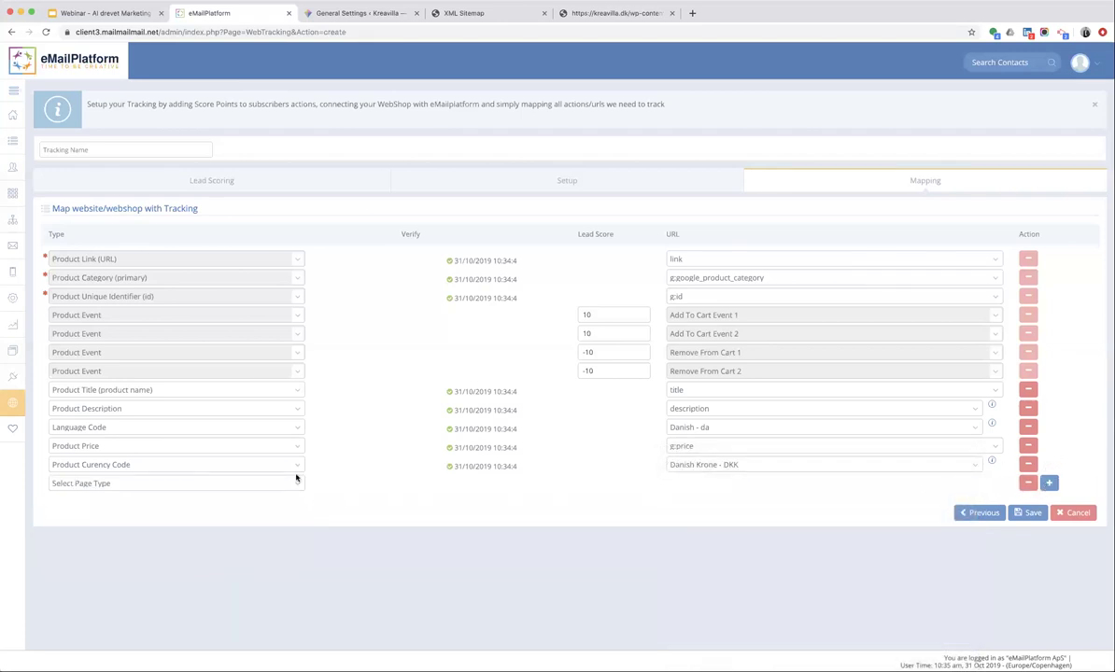
{"action": "left_click", "coordinate": [141, 485]}
{"action": "left_click", "coordinate": [142, 493]}
{"action": "left_click", "coordinate": [694, 486]}
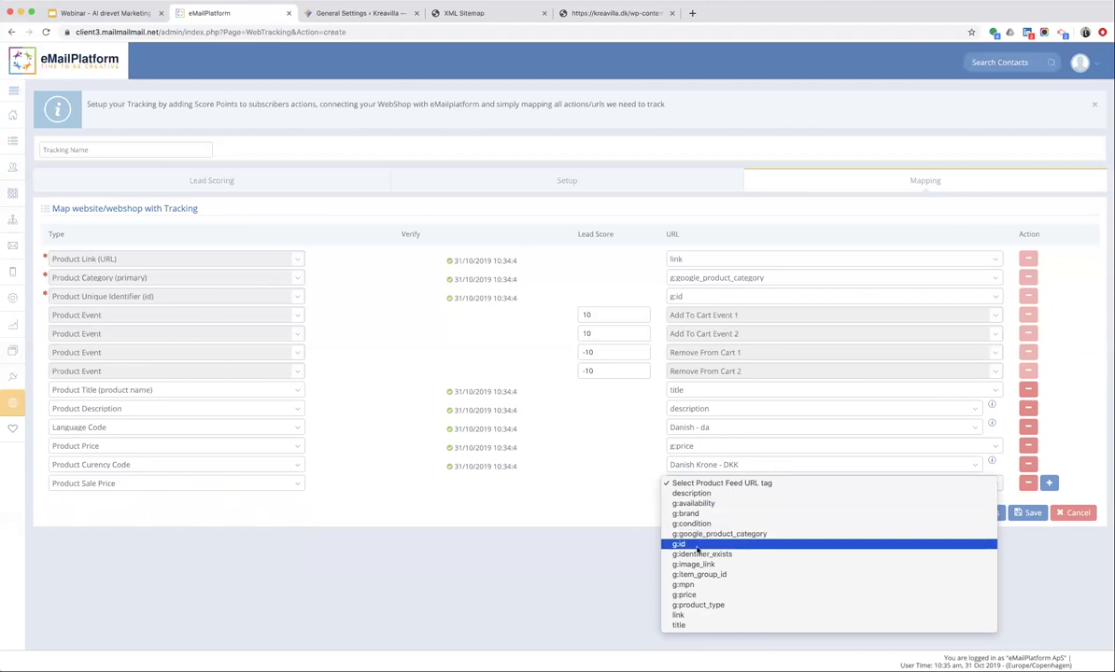
{"action": "left_click", "coordinate": [343, 510]}
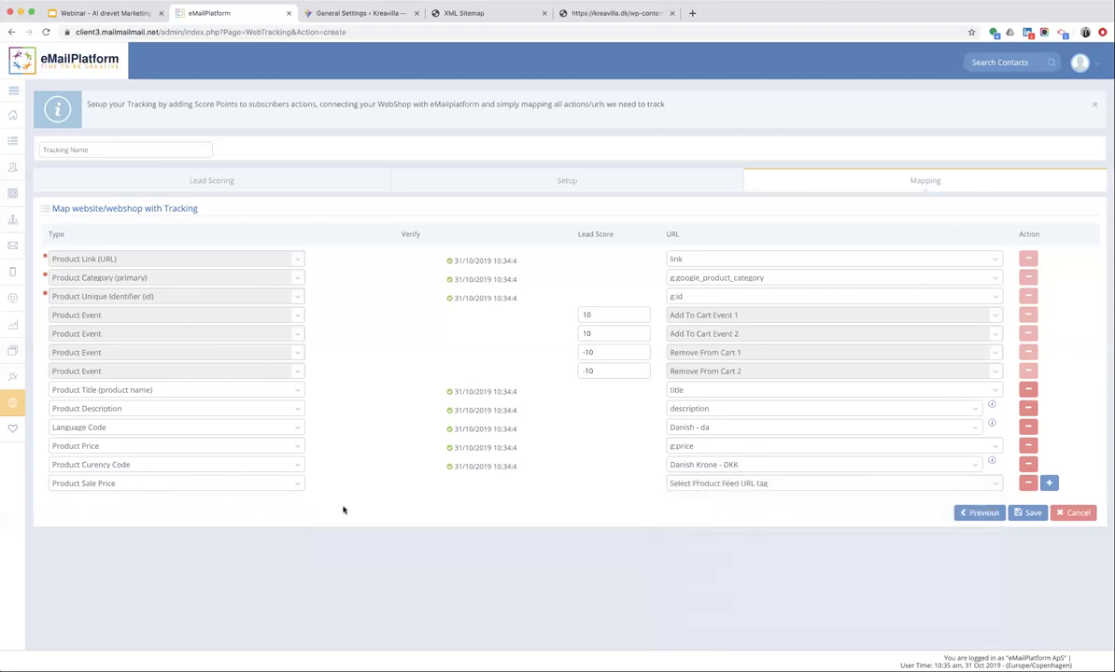
Change the last mapping row to Product Stock Status and link it to the feed's g:availability tag.
{"action": "left_click", "coordinate": [188, 487]}
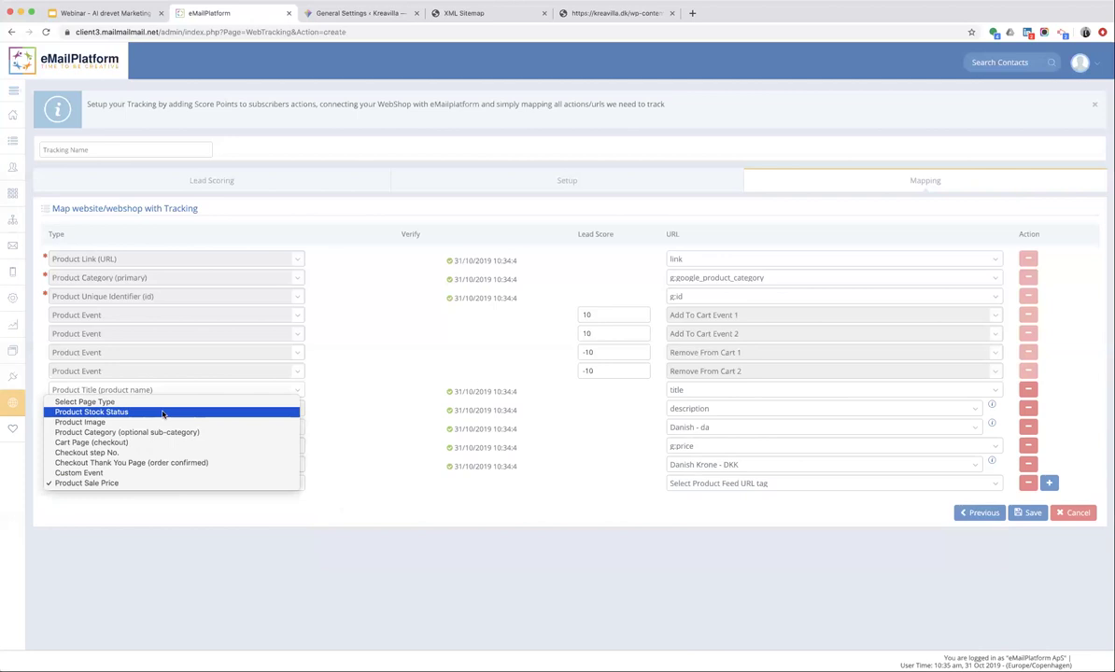
{"action": "key", "text": "Escape"}
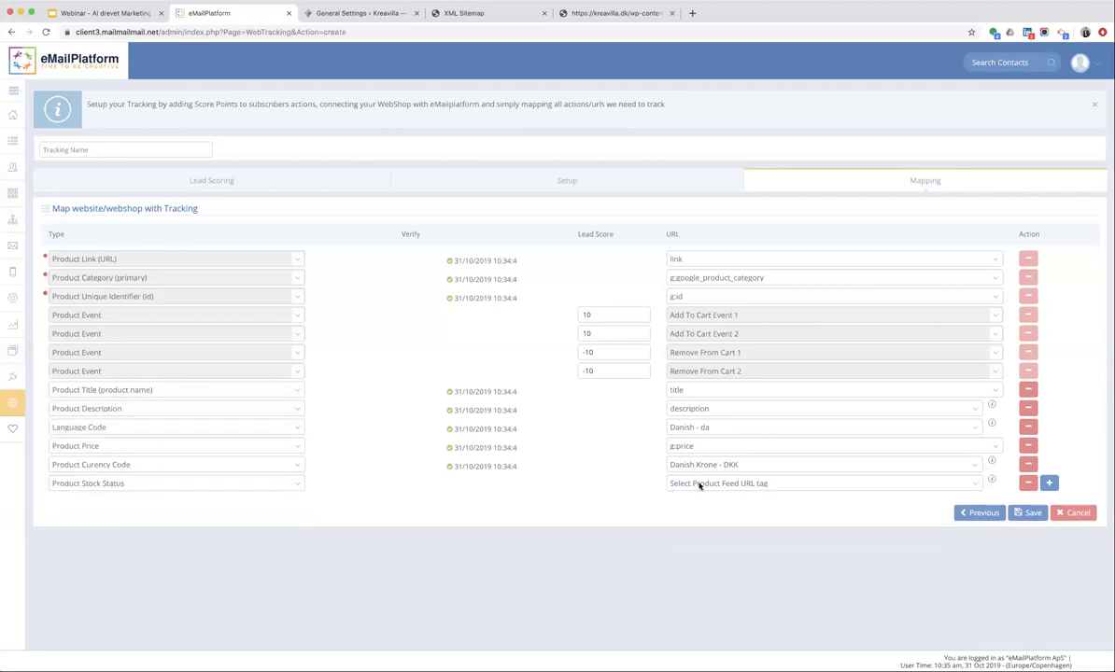
{"action": "left_click", "coordinate": [699, 484]}
{"action": "left_click", "coordinate": [696, 504]}
Add a mapping row that links Product Image to g:image_link, and insert another empty row below it.
{"action": "left_click", "coordinate": [1049, 483]}
{"action": "left_click", "coordinate": [110, 504]}
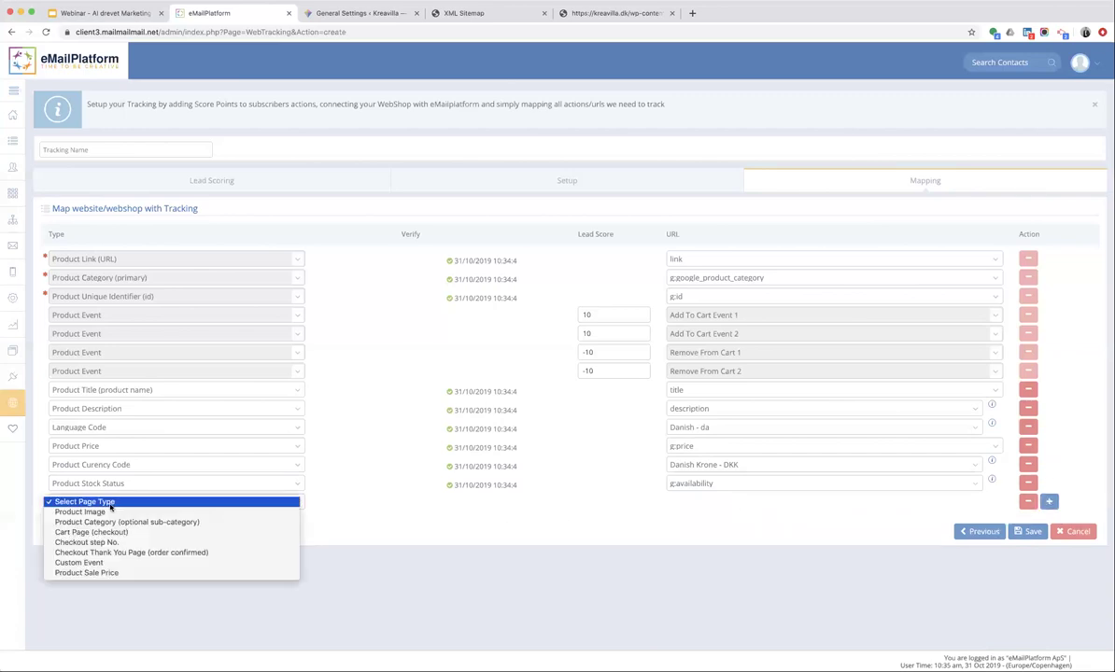
{"action": "left_click", "coordinate": [109, 513]}
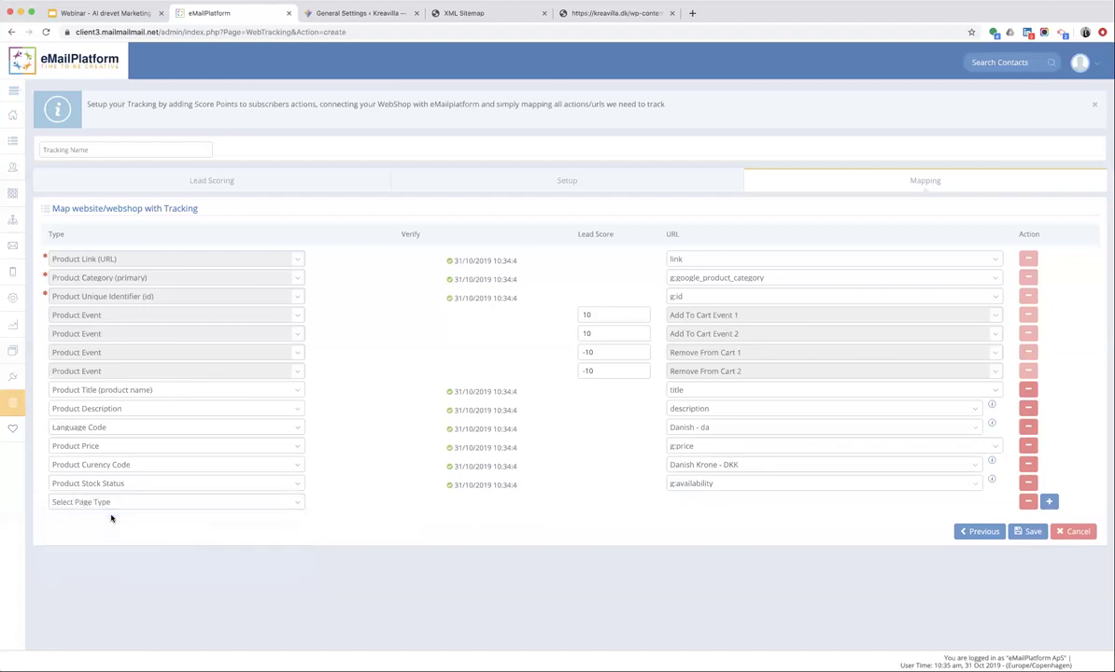
{"action": "left_click", "coordinate": [681, 502]}
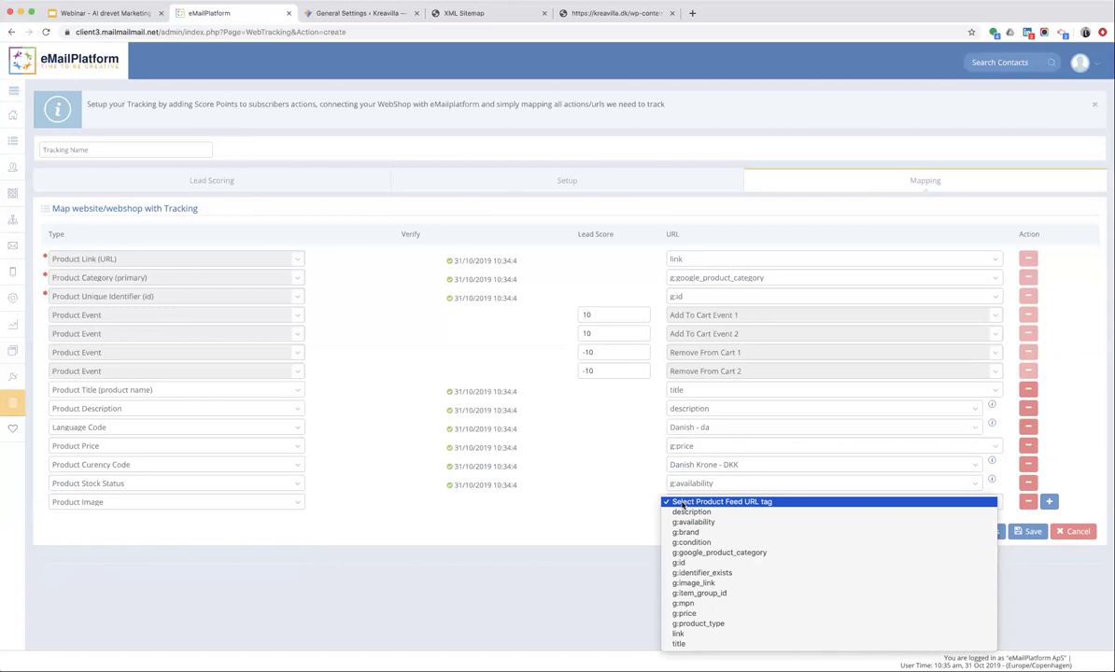
{"action": "left_click", "coordinate": [693, 583]}
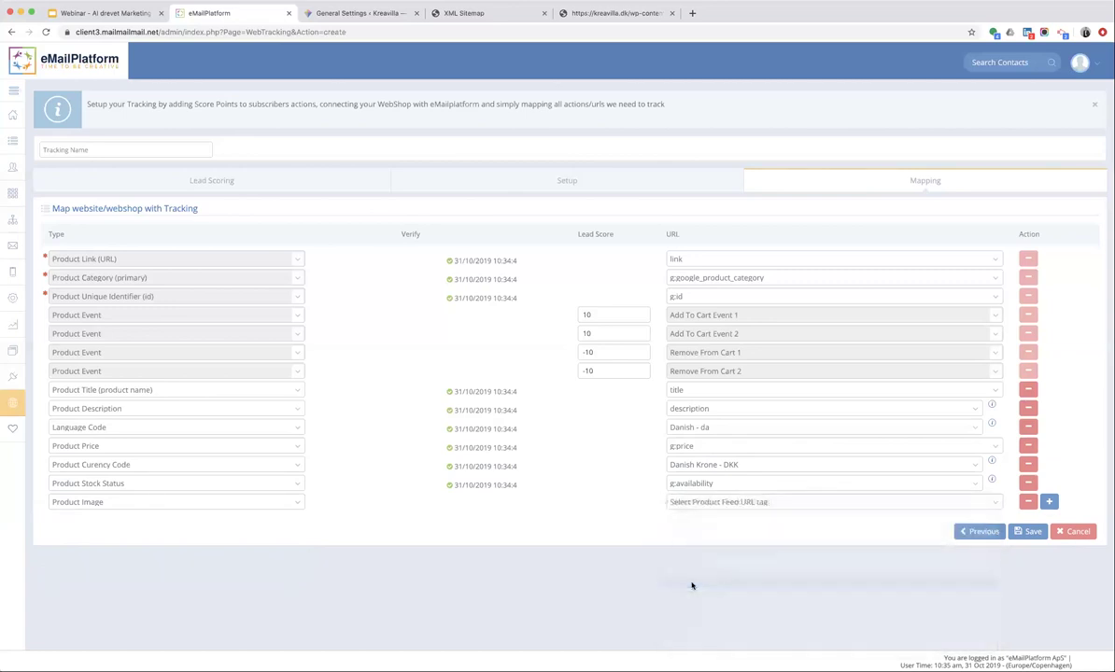
{"action": "left_click", "coordinate": [1049, 502]}
{"action": "left_click", "coordinate": [153, 527]}
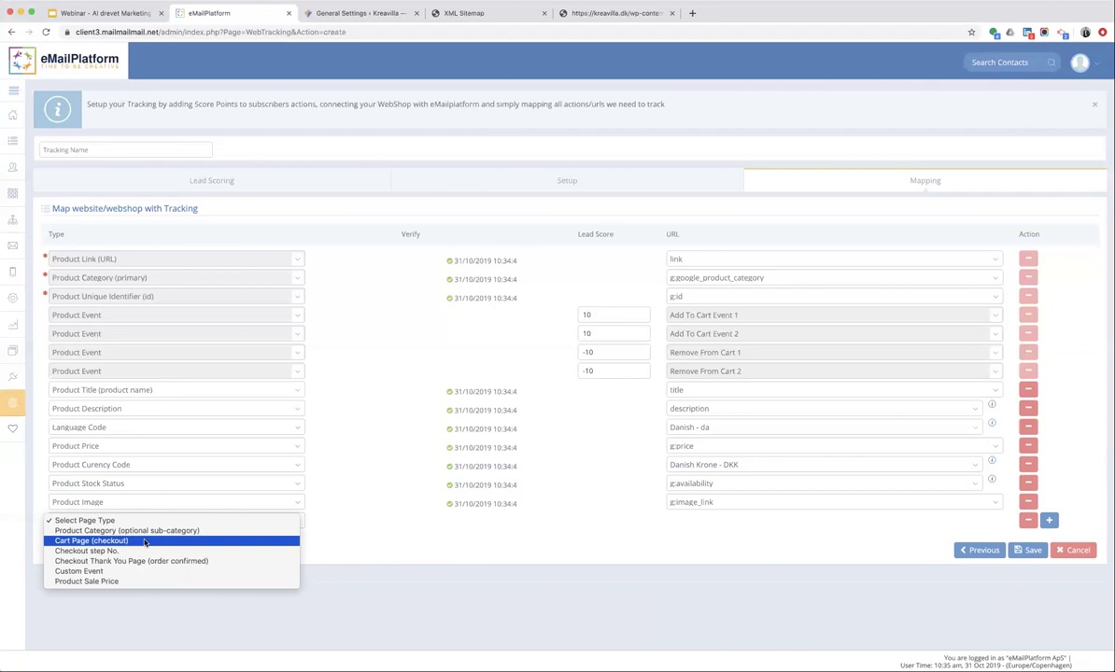
{"action": "left_click", "coordinate": [367, 525]}
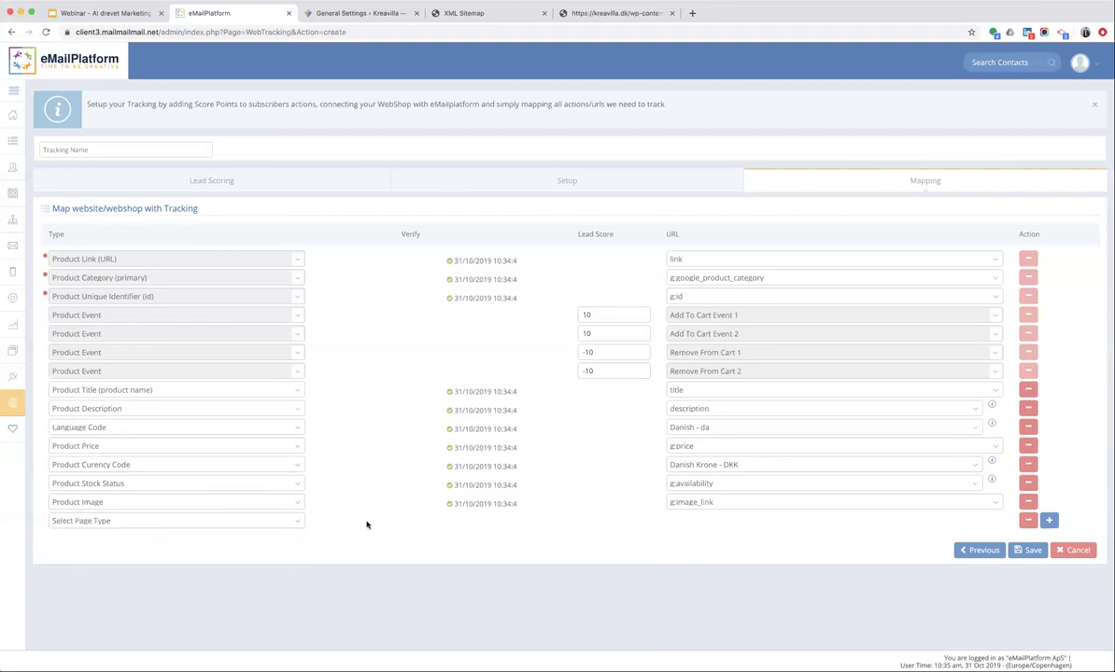
Name the tracking "kreavilla - tracking" and save it.
{"action": "left_click", "coordinate": [1029, 551]}
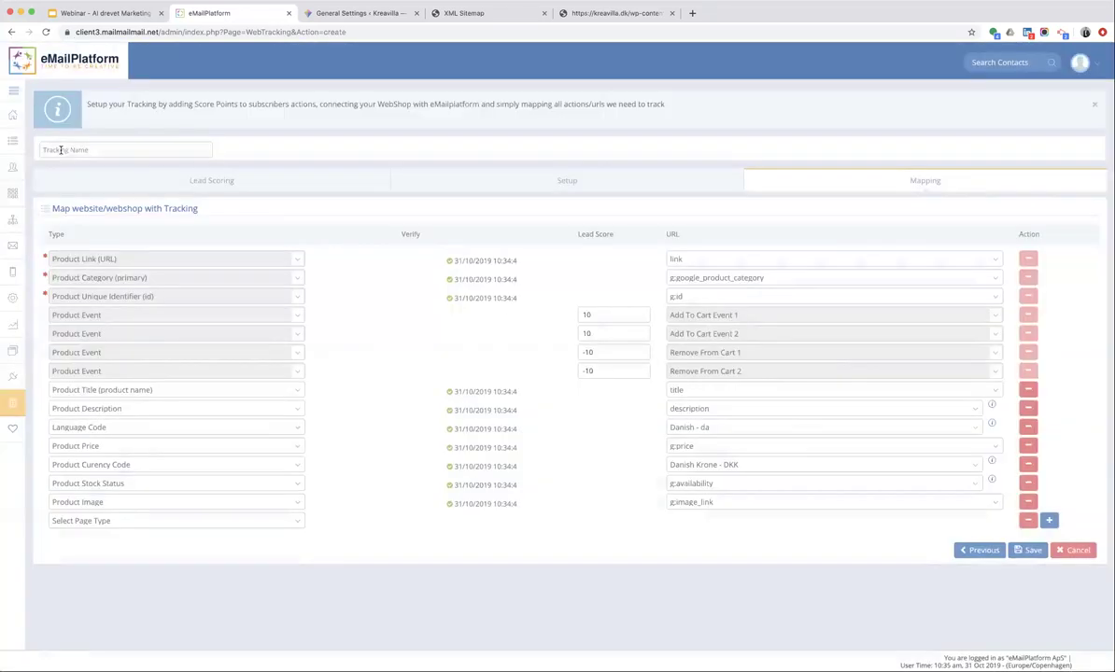
{"action": "left_click", "coordinate": [59, 148]}
{"action": "type", "text": "kreavilla - tracking"}
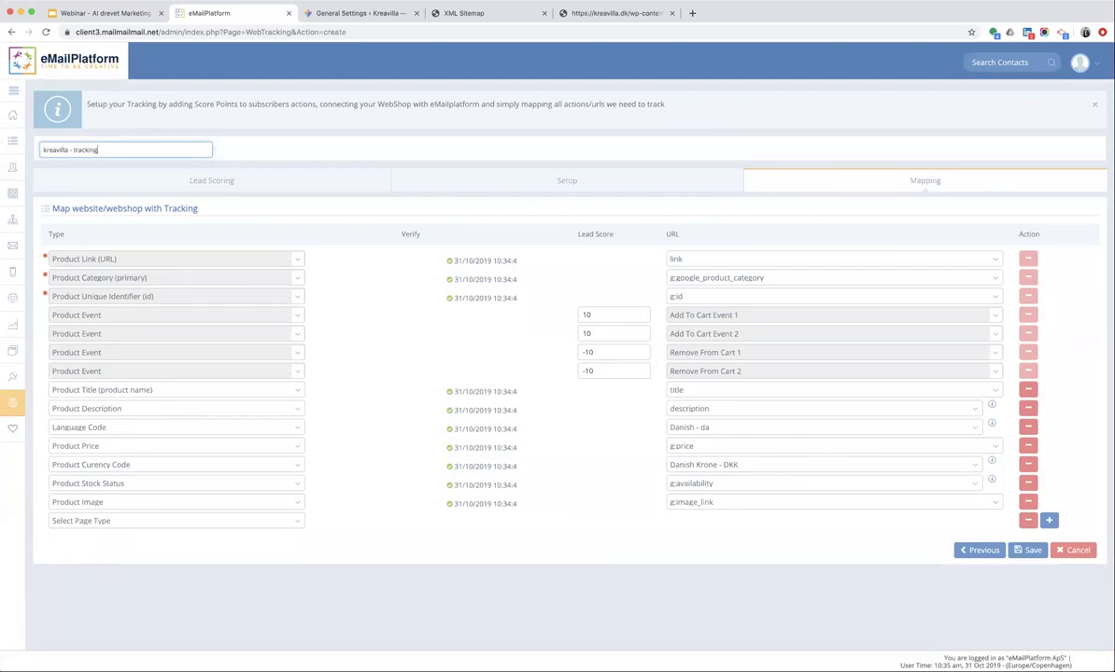
{"action": "left_click", "coordinate": [1034, 552]}
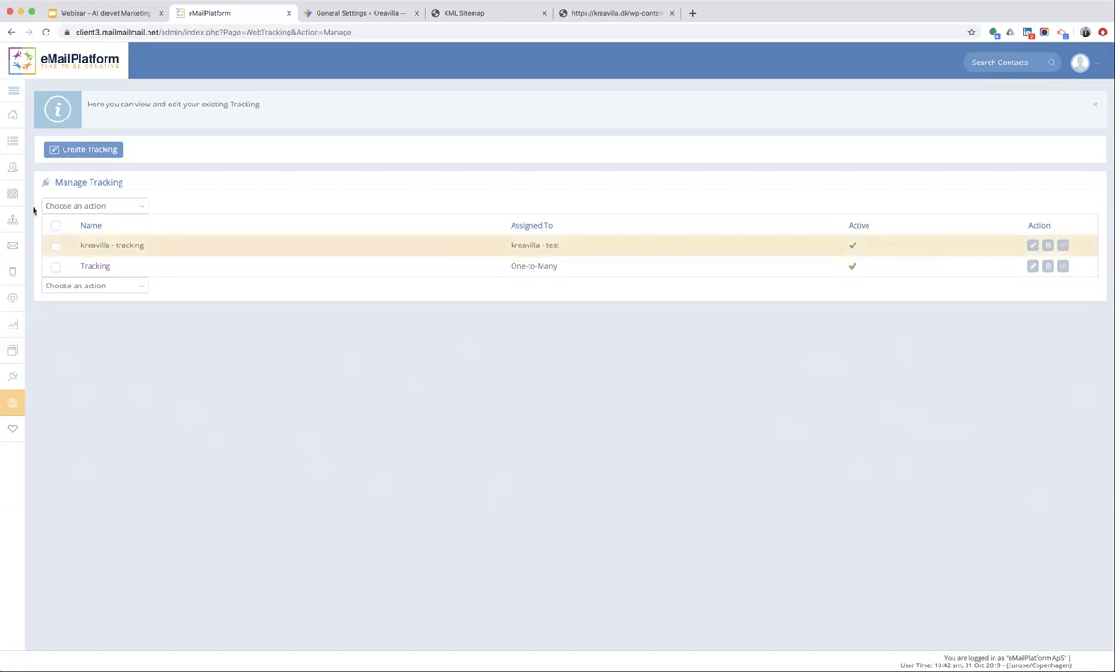
Find the KreavillaOTM contact field by searching the contact fields for "kreavil", and open it for editing.
{"action": "mouse_move", "coordinate": [15, 195]}
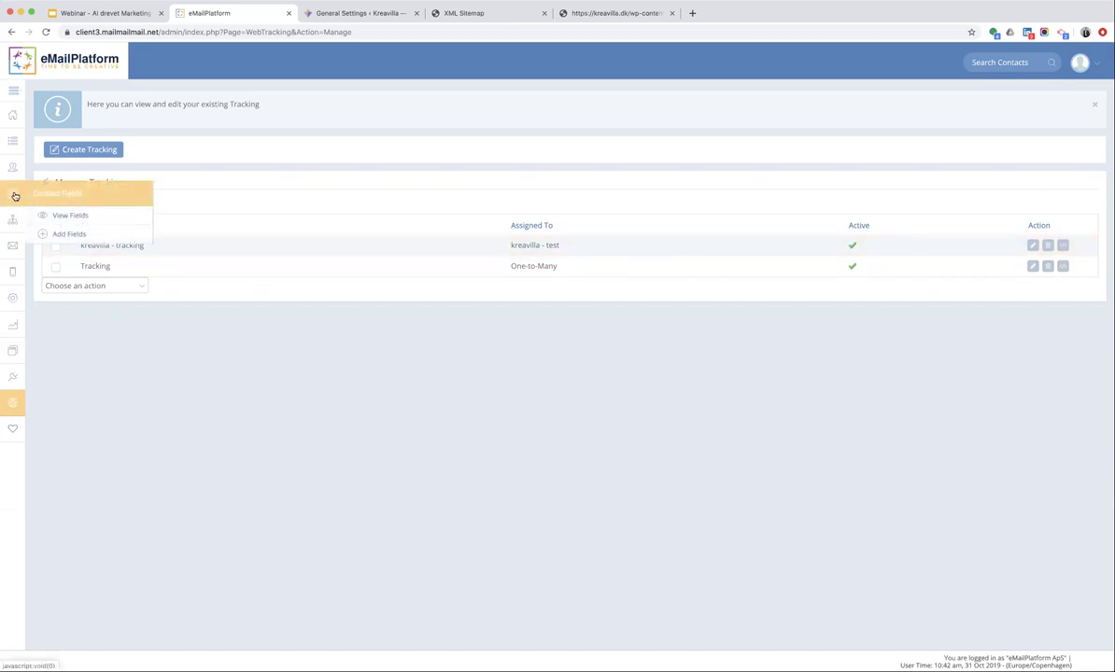
{"action": "left_click", "coordinate": [78, 217]}
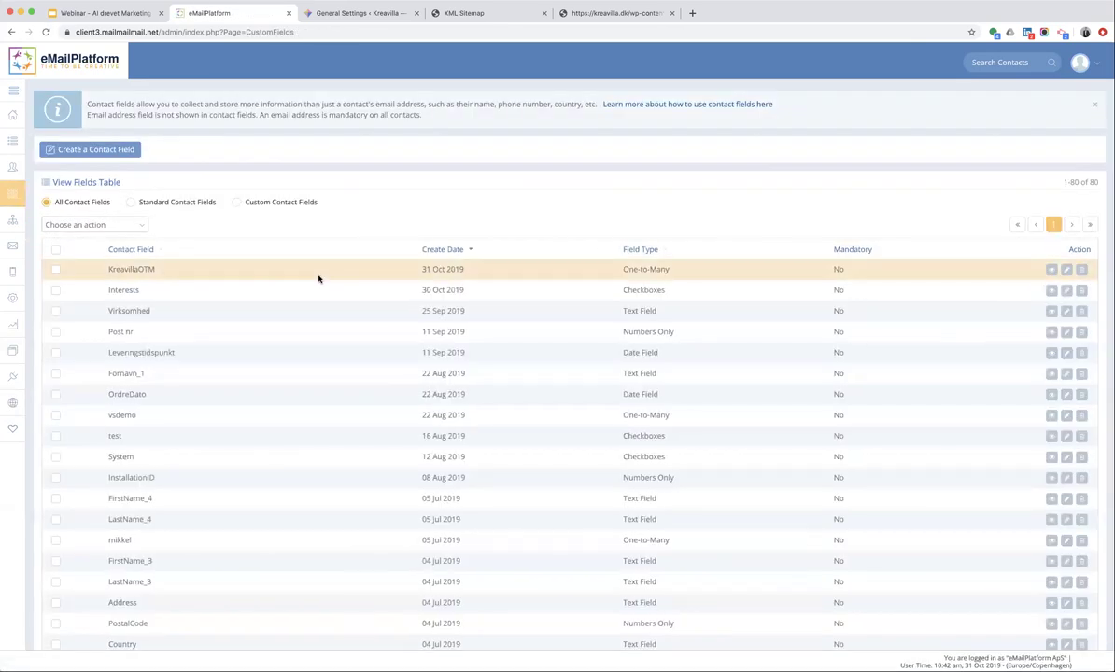
{"action": "key", "text": "ctrl+f"}
{"action": "type", "text": "kreavil"}
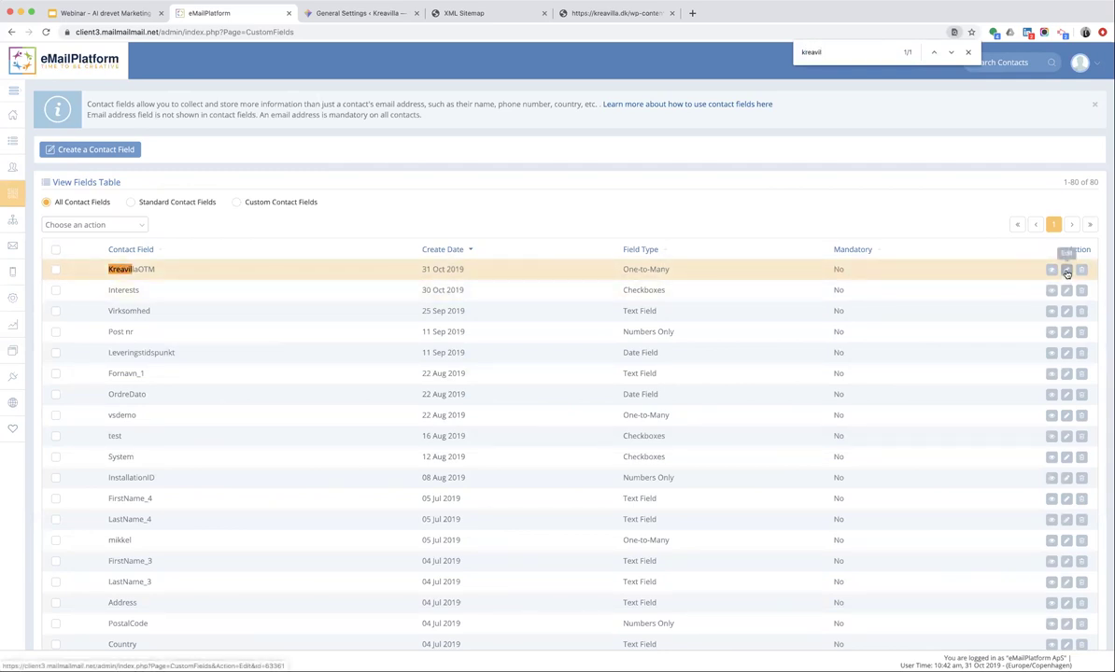
{"action": "left_click", "coordinate": [1067, 271]}
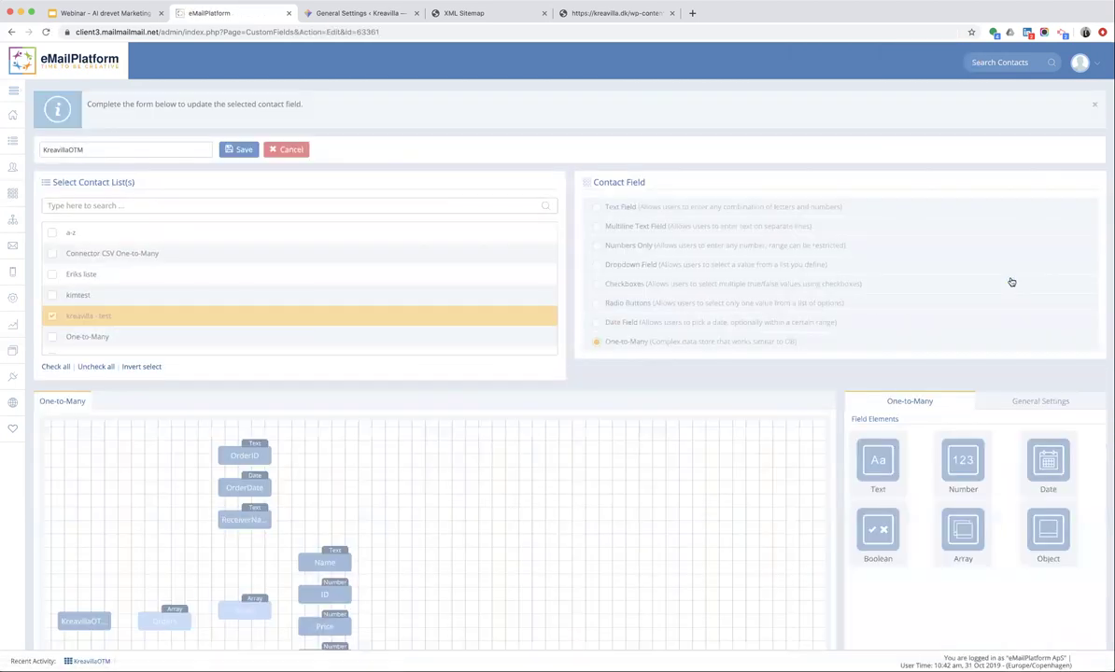
Examine the One-to-Many structure of KreavillaOTM, from the order fields and items down to the total and shipment fields.
{"action": "scroll", "coordinate": [615, 406], "scroll_direction": "down", "scroll_amount": 1}
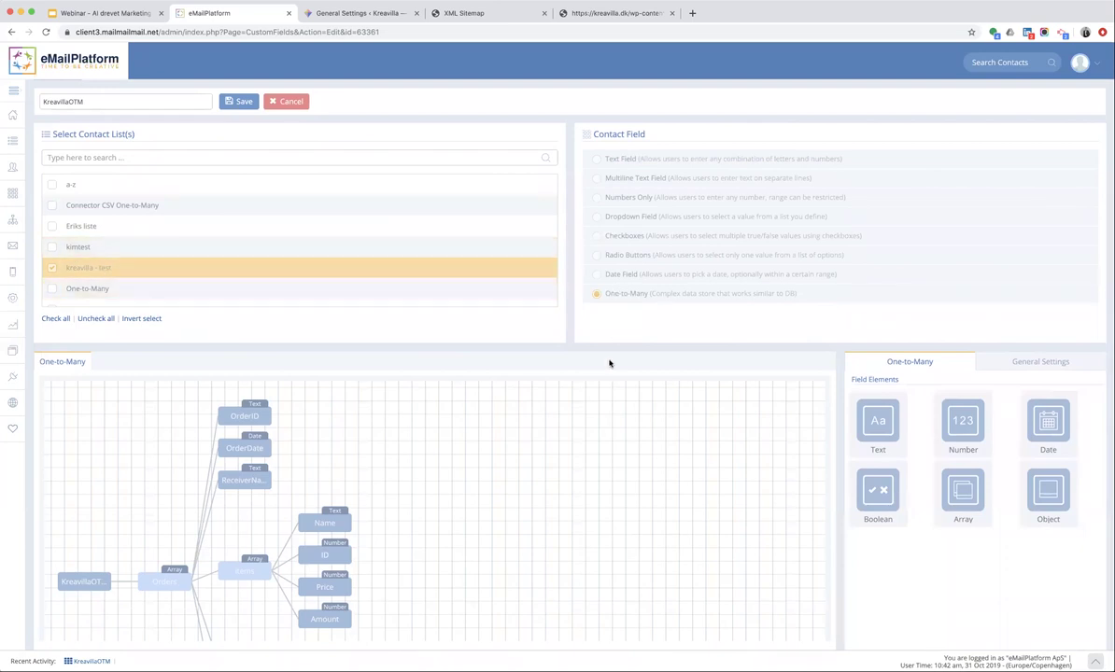
{"action": "scroll", "coordinate": [610, 364], "scroll_direction": "down", "scroll_amount": 1}
{"action": "scroll", "coordinate": [344, 532], "scroll_direction": "down", "scroll_amount": 1}
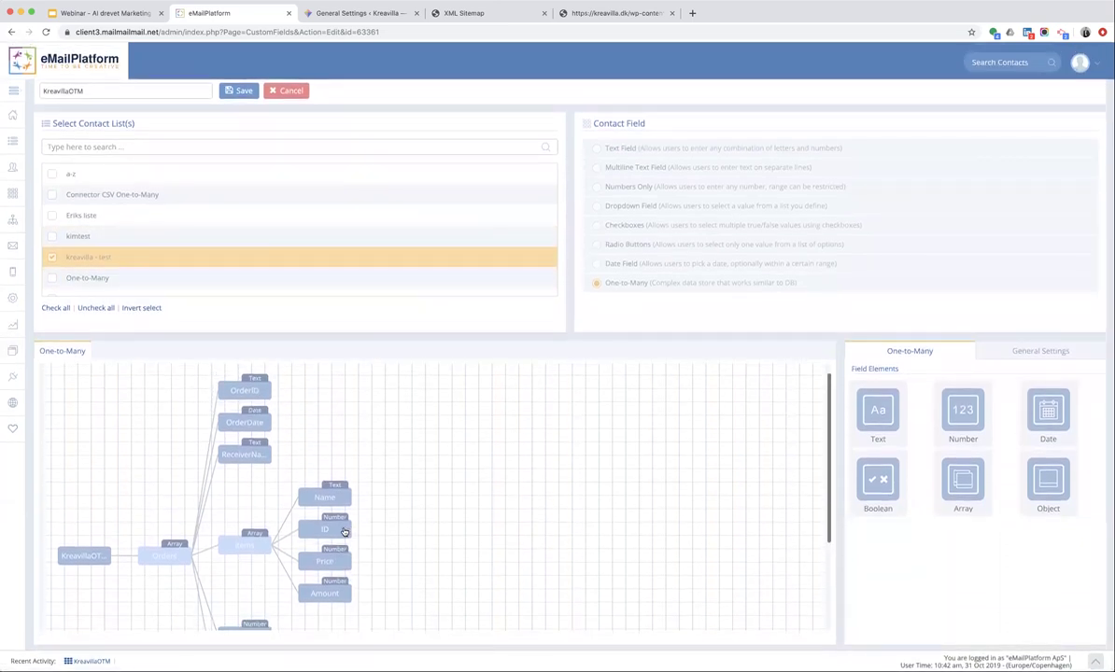
{"action": "scroll", "coordinate": [345, 532], "scroll_direction": "up", "scroll_amount": 1}
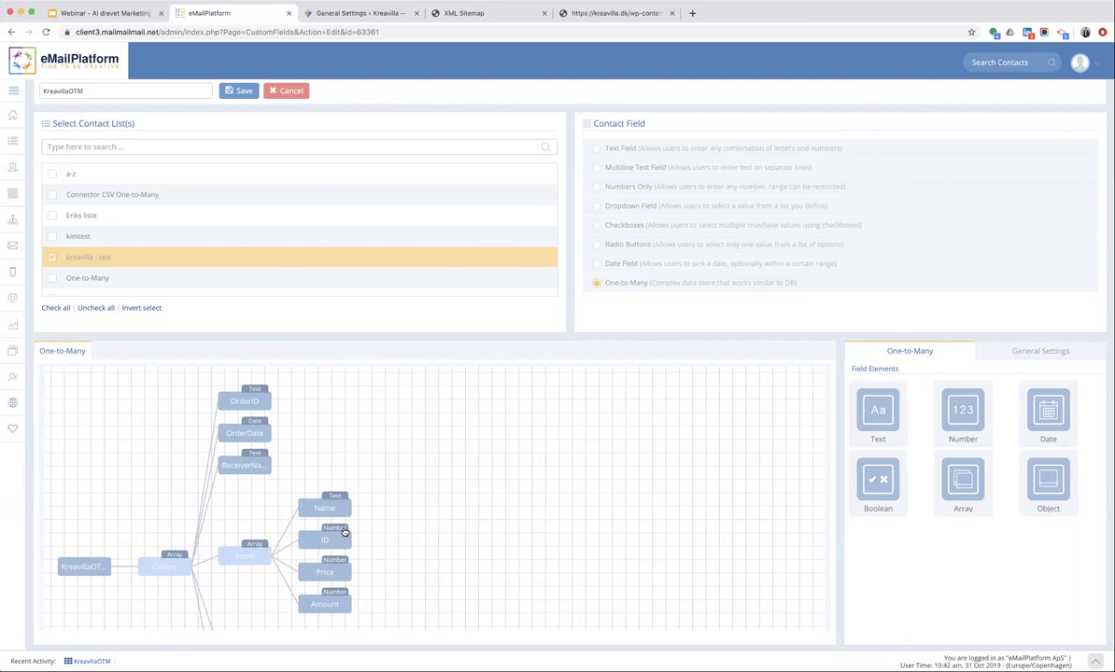
{"action": "scroll", "coordinate": [290, 564], "scroll_direction": "down", "scroll_amount": 3}
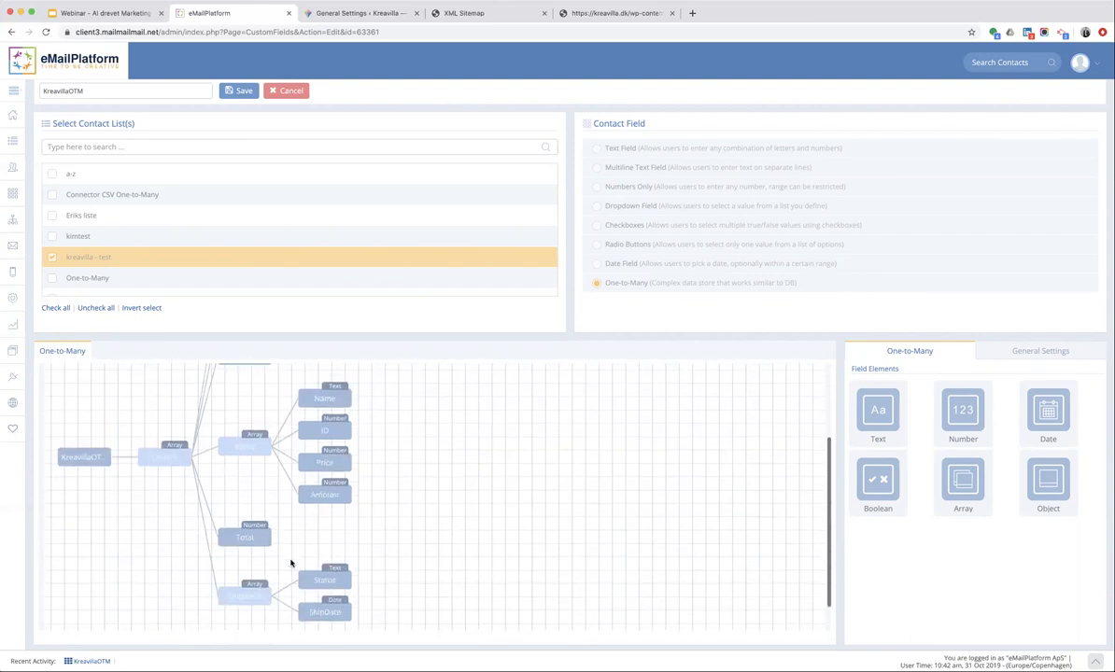
{"action": "scroll", "coordinate": [291, 563], "scroll_direction": "down", "scroll_amount": 1}
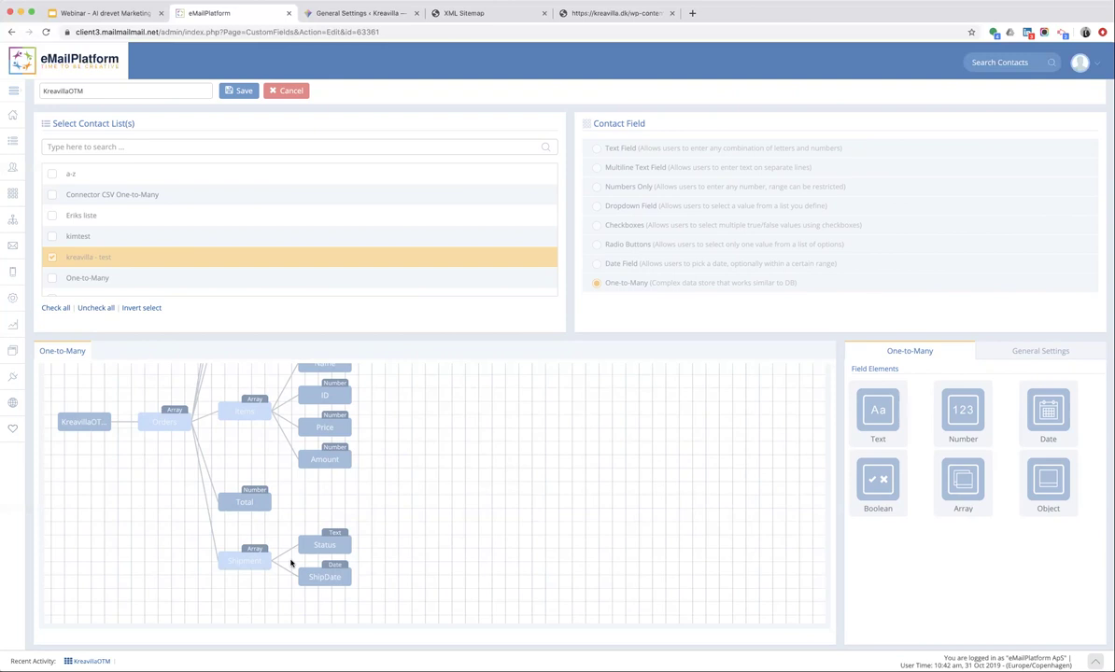
{"action": "scroll", "coordinate": [290, 563], "scroll_direction": "up", "scroll_amount": 3}
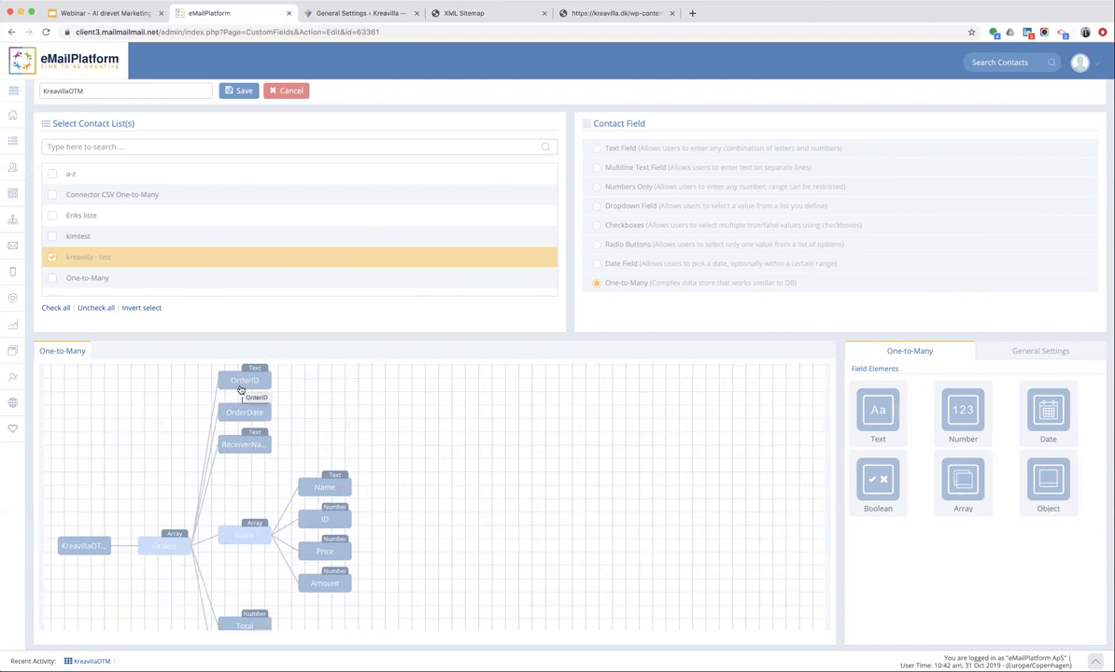
Map the OrderDate element of the One-to-Many structure to the AI value Purchase/Order Date.
{"action": "left_click", "coordinate": [246, 413]}
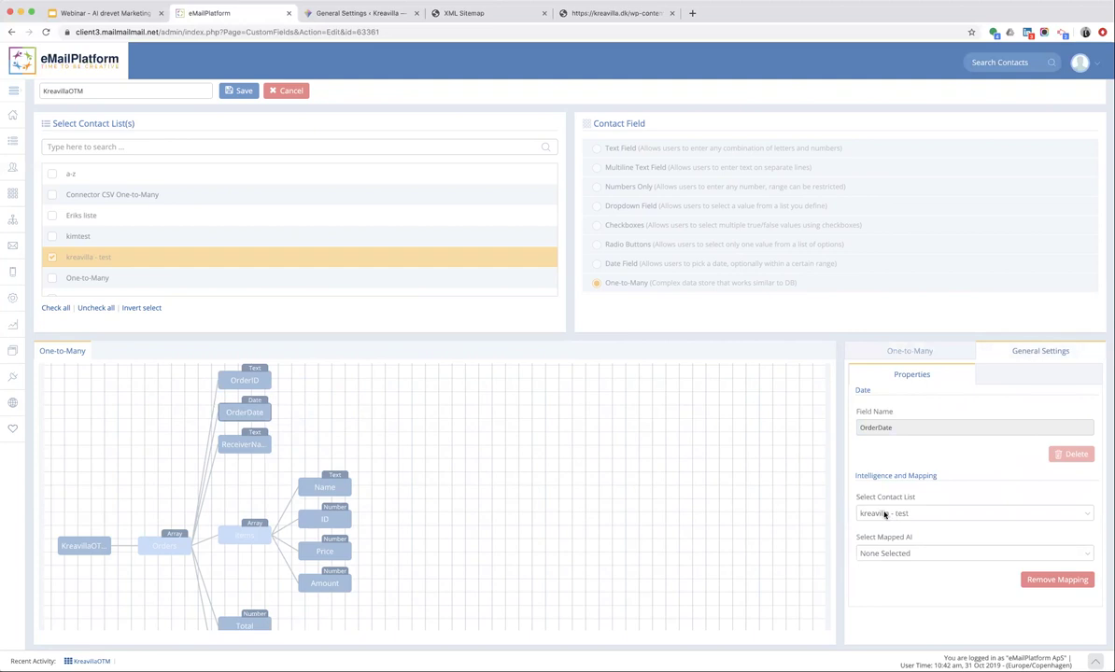
{"action": "left_click", "coordinate": [877, 554]}
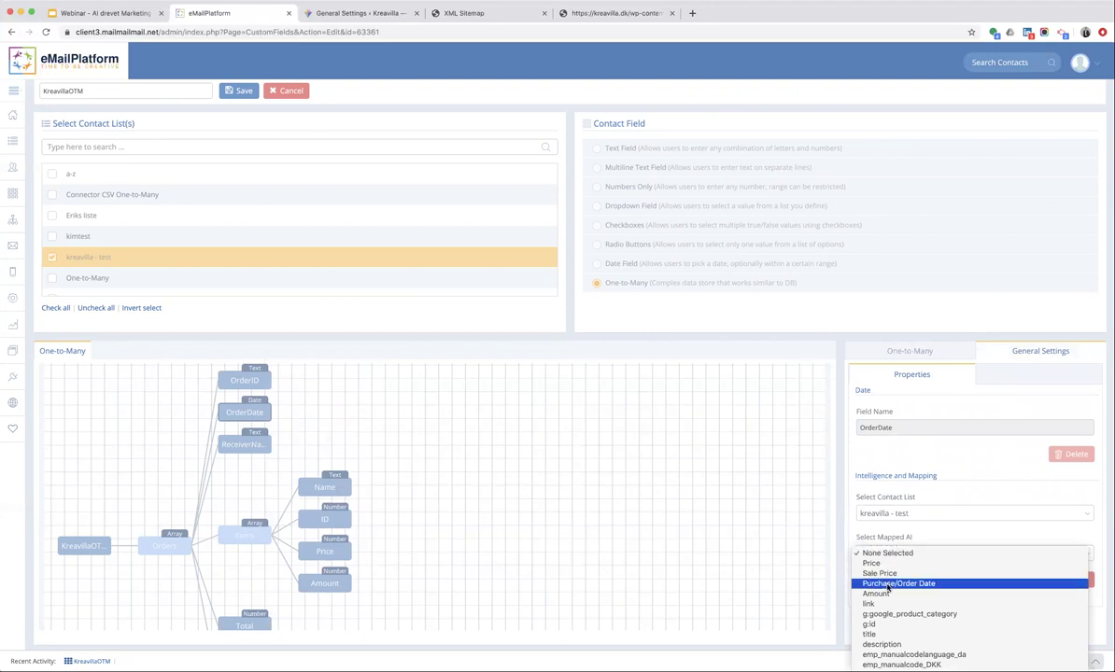
{"action": "left_click", "coordinate": [887, 584]}
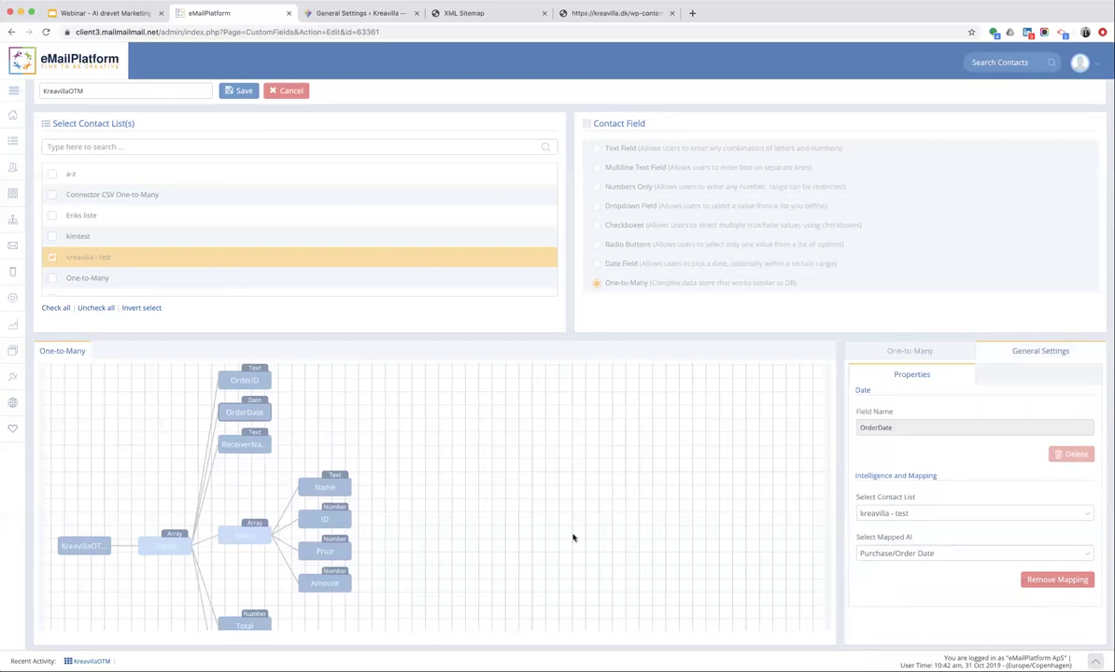
Map the items' Name element to the AI value title.
{"action": "left_click", "coordinate": [325, 489]}
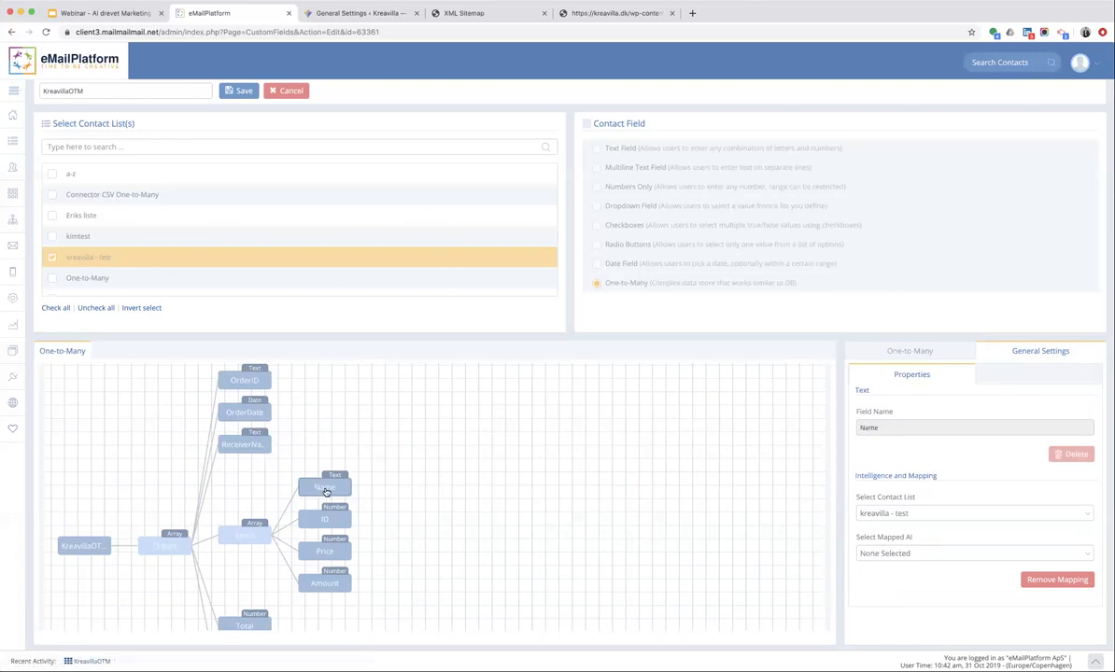
{"action": "left_click", "coordinate": [890, 554]}
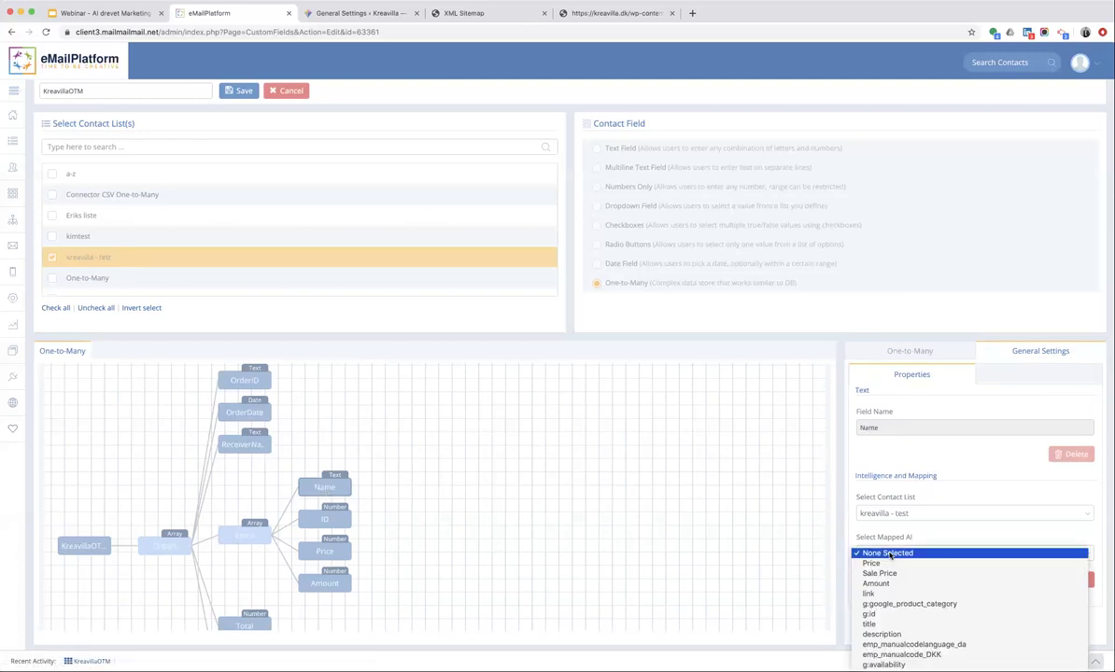
{"action": "left_click", "coordinate": [892, 625]}
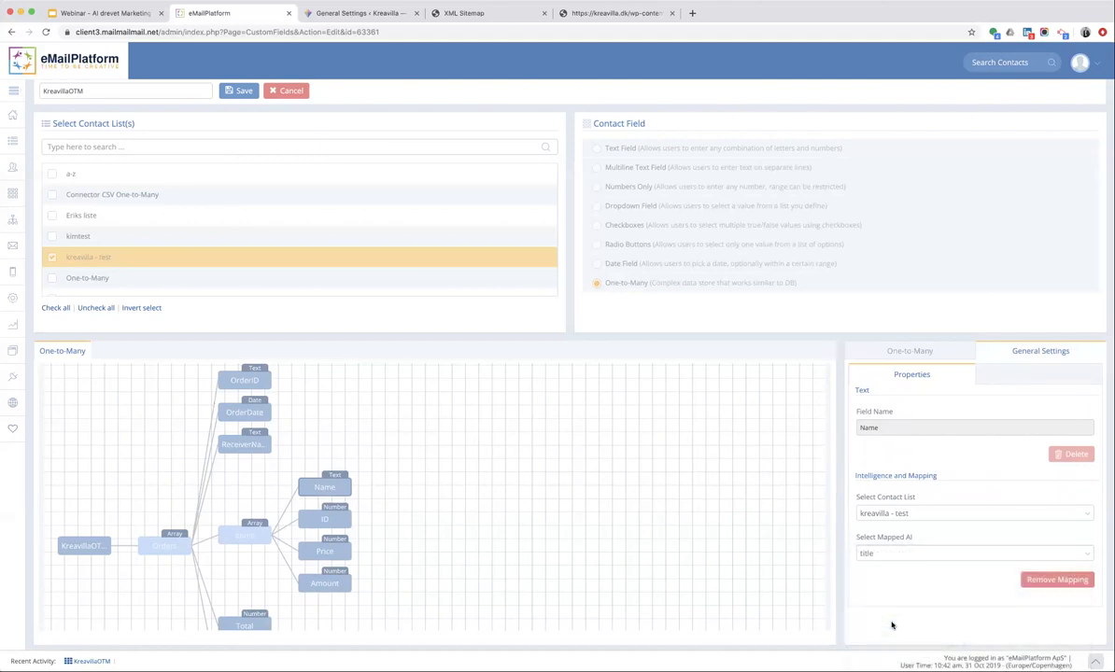
Map the items' ID element to the AI value g:id.
{"action": "left_click", "coordinate": [324, 519]}
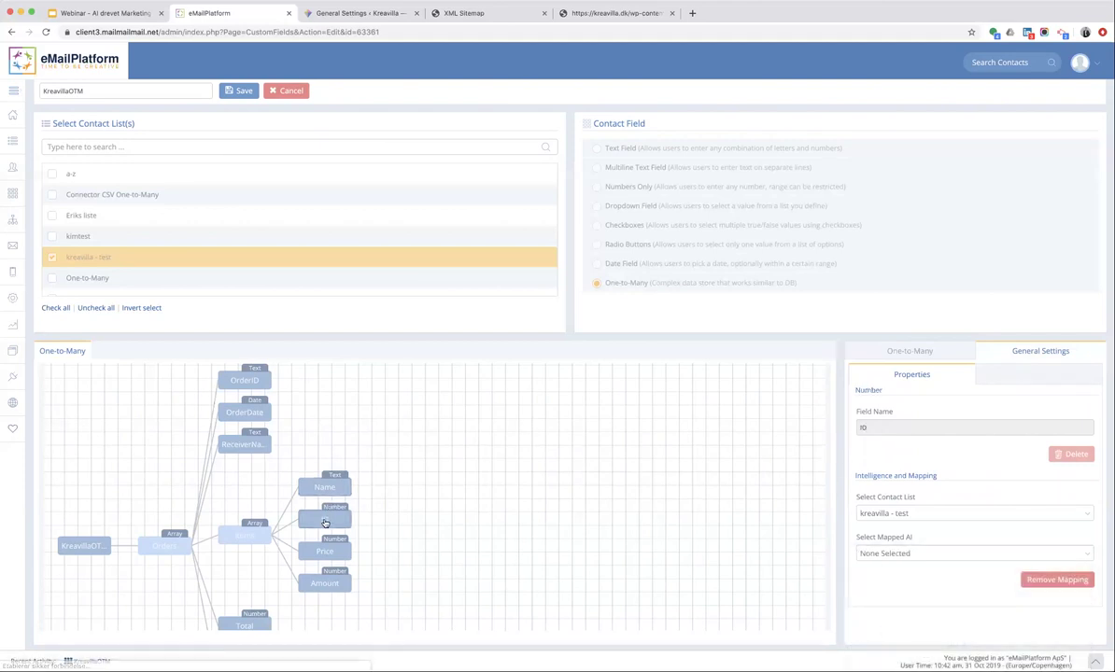
{"action": "left_click", "coordinate": [885, 557]}
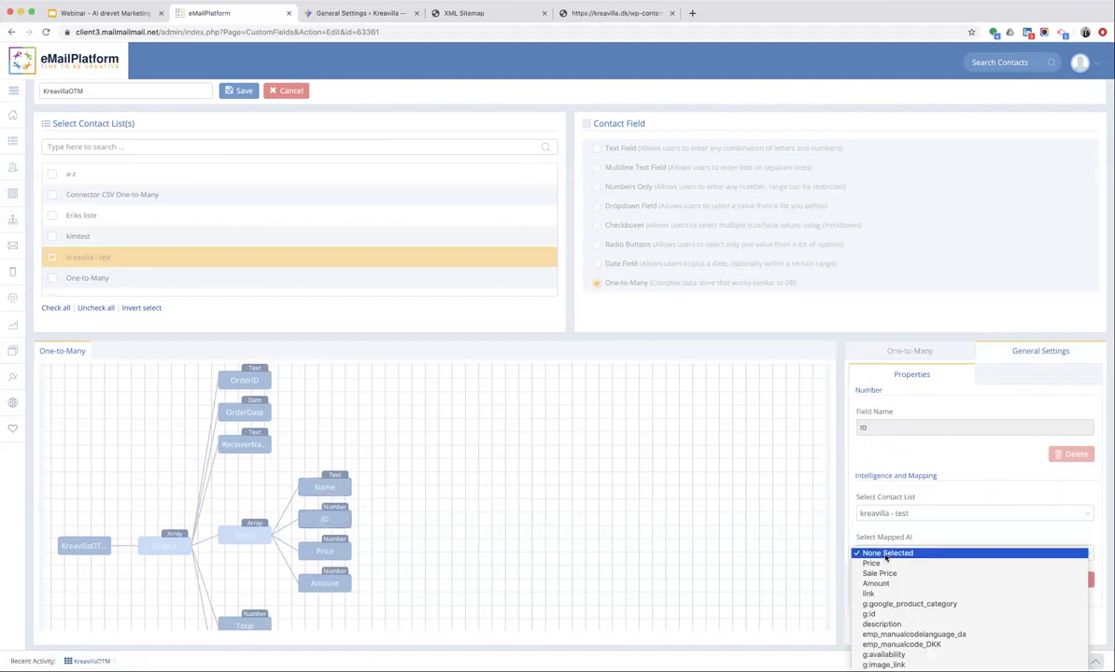
{"action": "left_click", "coordinate": [882, 615]}
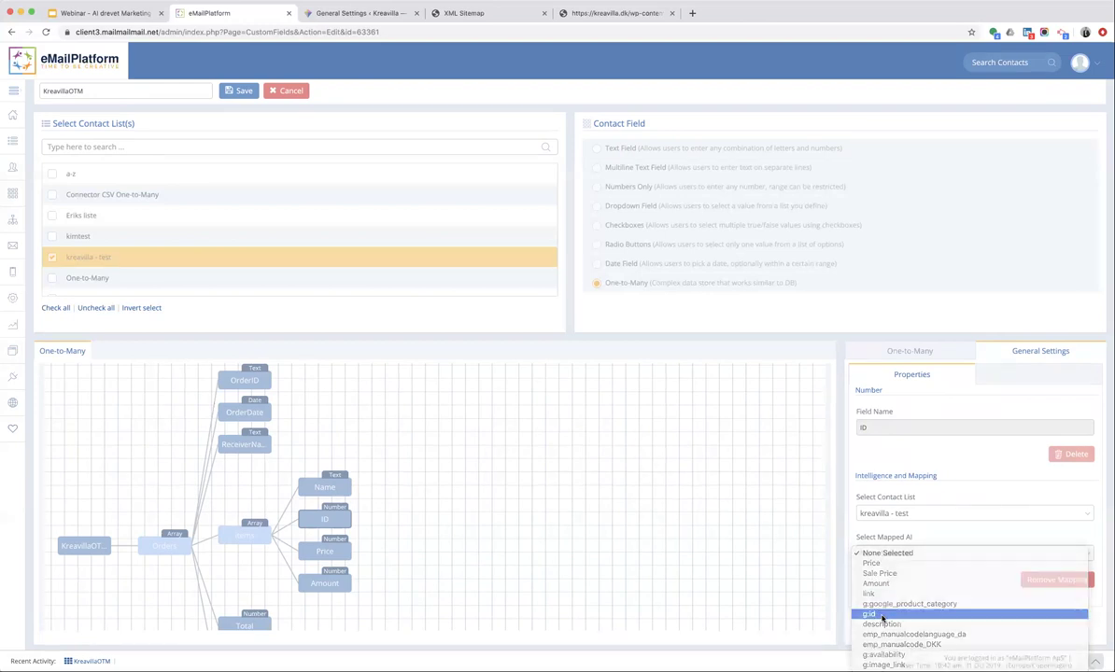
Map the items' Price element to the AI value Price and the Amount element to the AI value Amount.
{"action": "left_click", "coordinate": [328, 551]}
{"action": "left_click", "coordinate": [884, 553]}
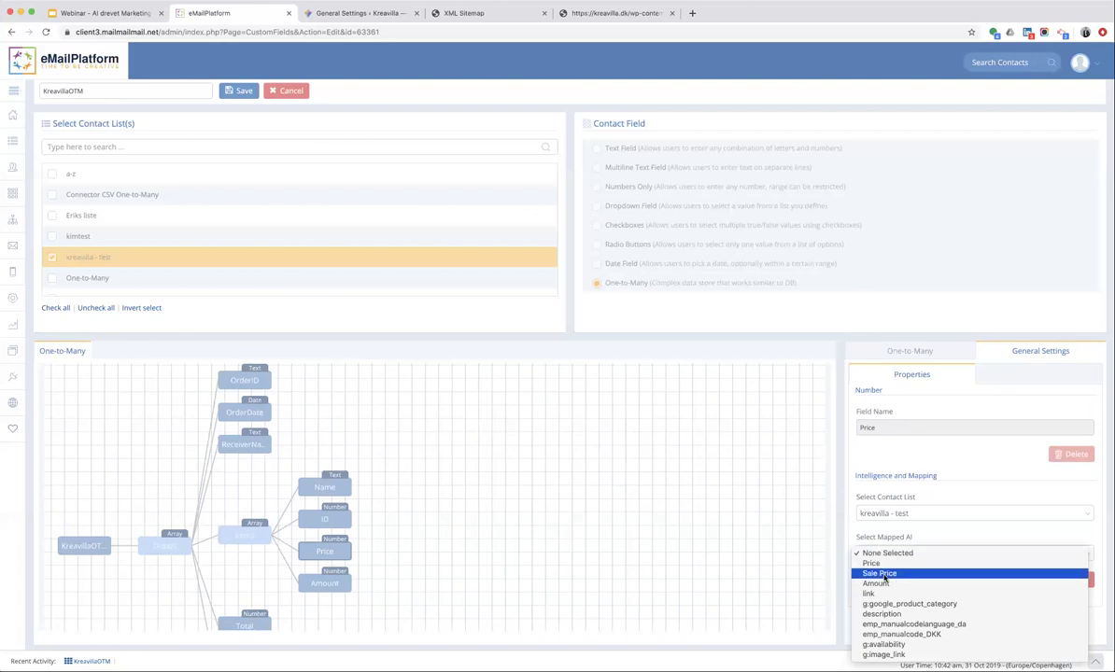
{"action": "left_click", "coordinate": [884, 564]}
{"action": "left_click", "coordinate": [309, 587]}
{"action": "left_click", "coordinate": [881, 554]}
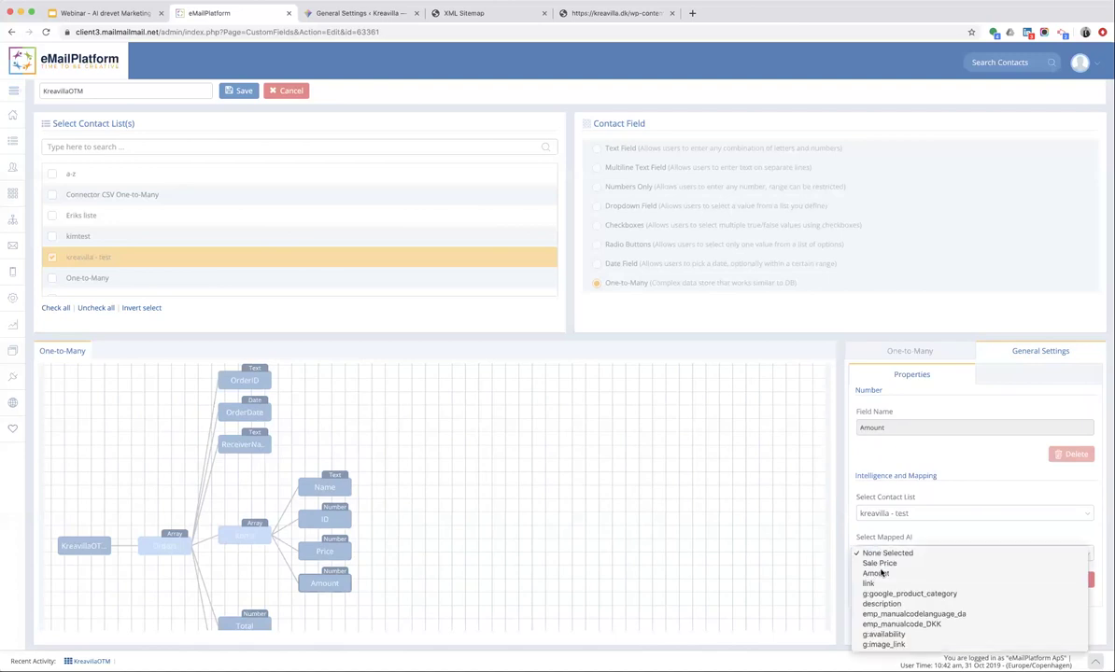
{"action": "left_click", "coordinate": [878, 574]}
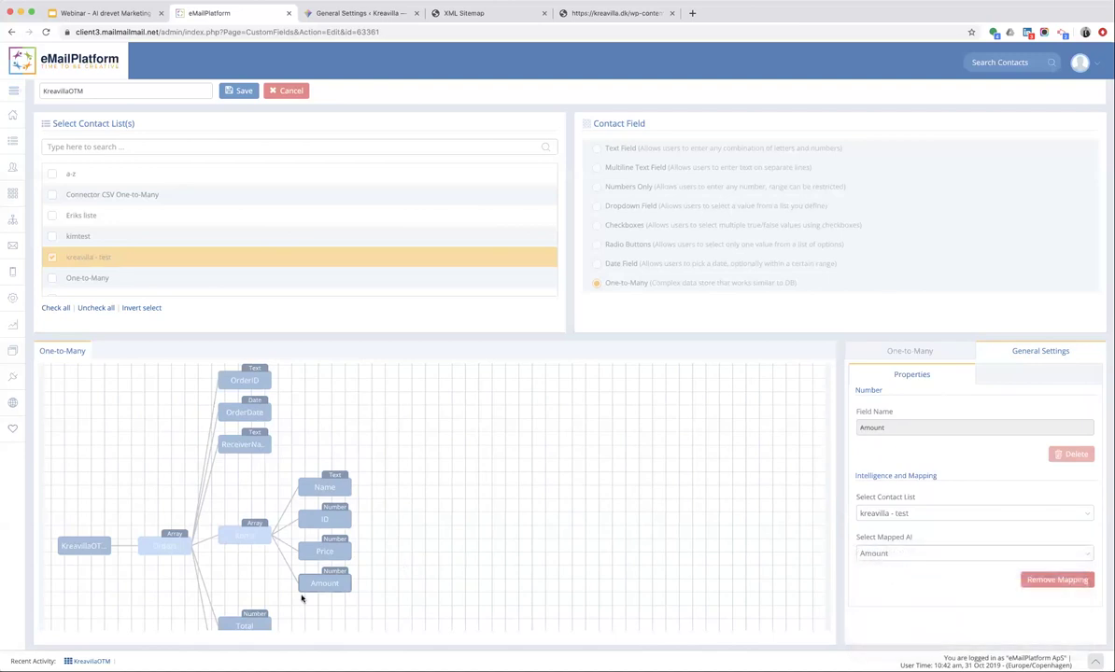
Review the AI values offered for the Total element without choosing one, and look over the rest of the One-to-Many structure.
{"action": "scroll", "coordinate": [243, 626], "scroll_direction": "down", "scroll_amount": 5}
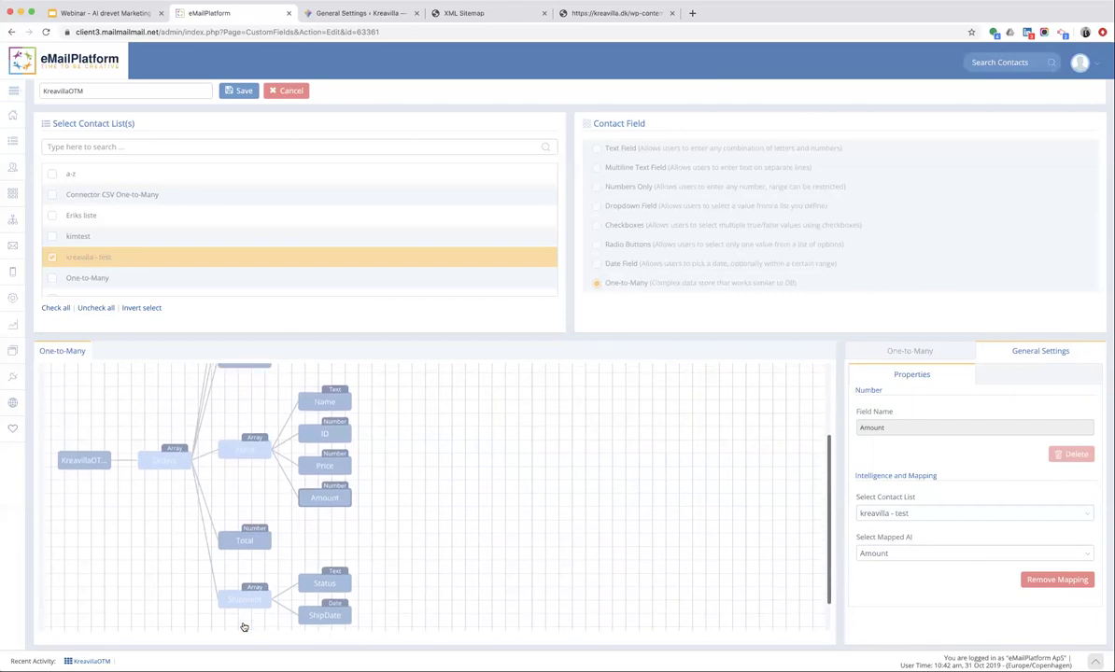
{"action": "left_click", "coordinate": [241, 518]}
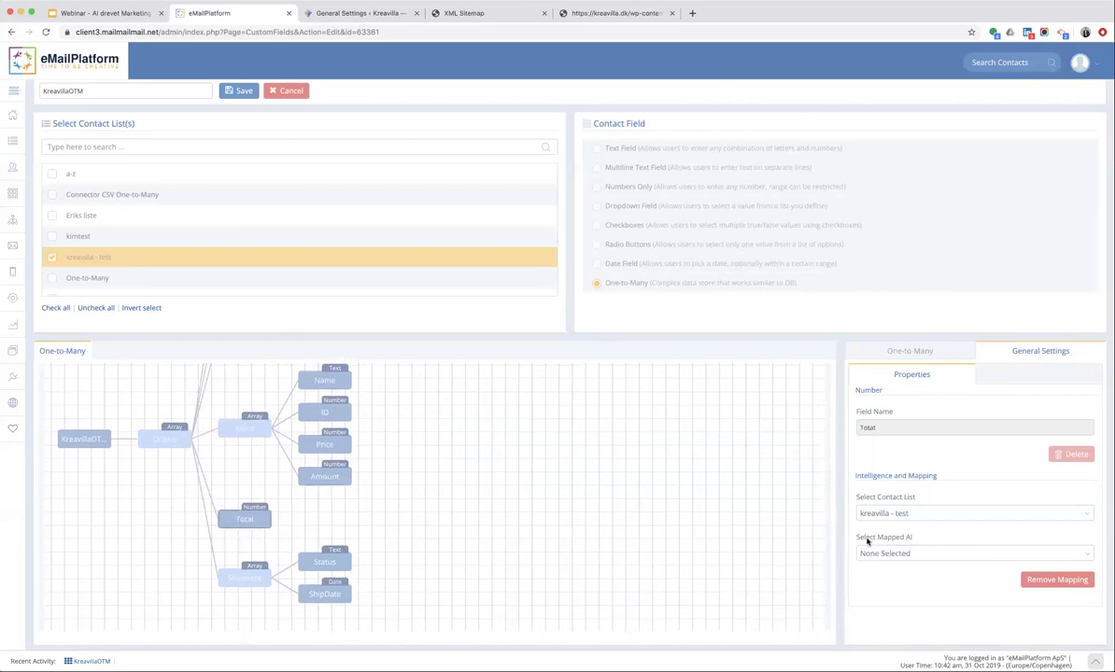
{"action": "left_click", "coordinate": [884, 553]}
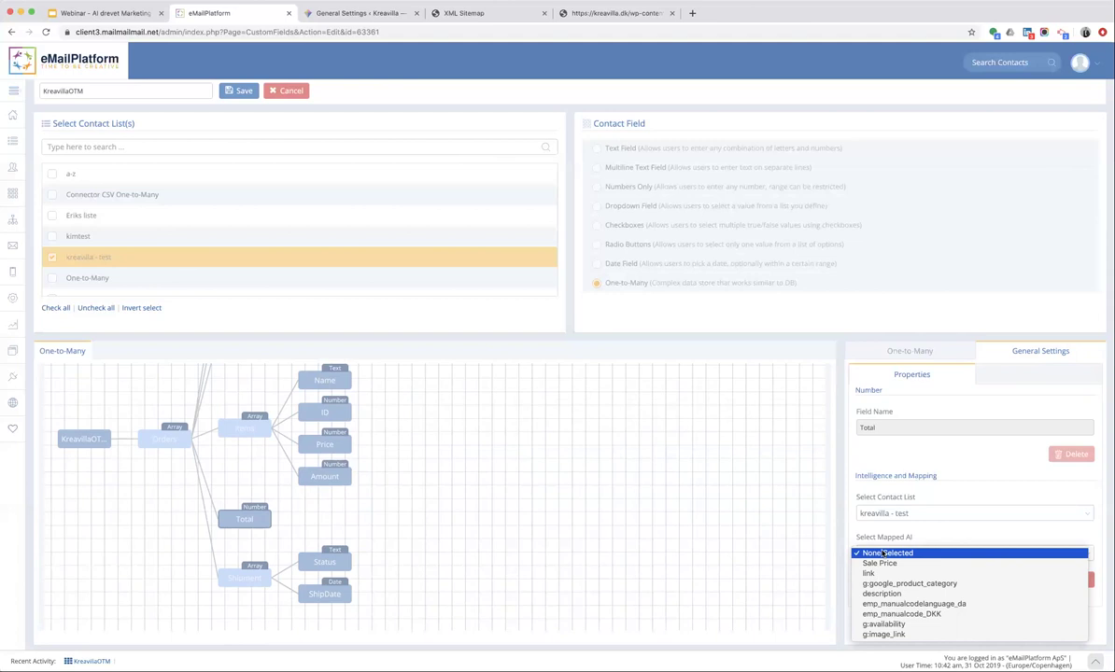
{"action": "left_click", "coordinate": [884, 553]}
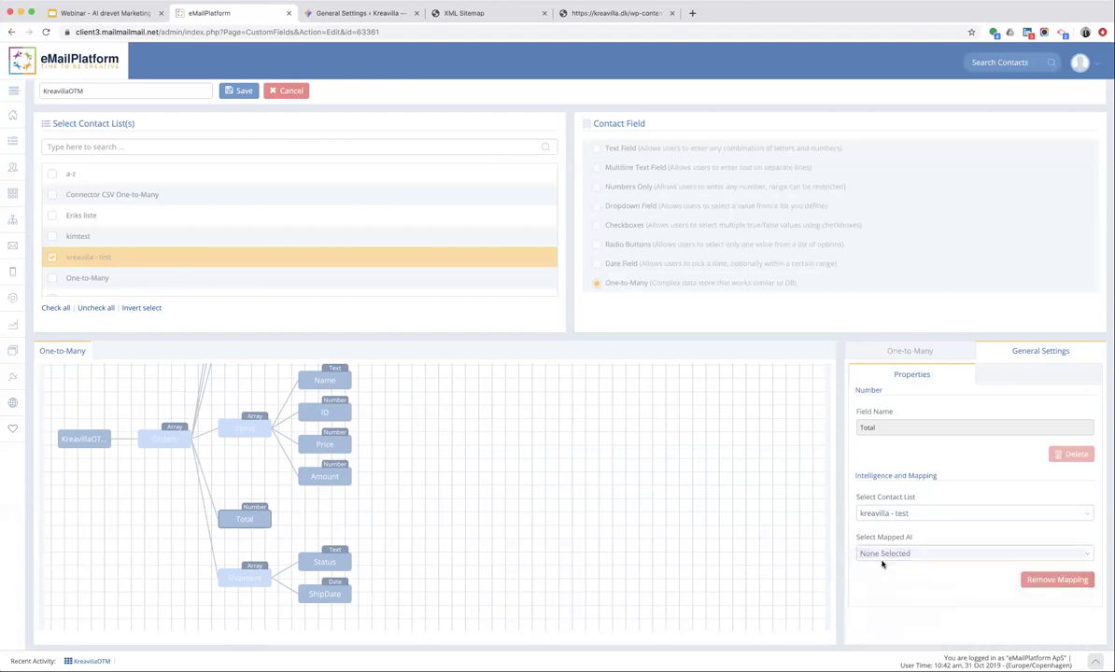
{"action": "scroll", "coordinate": [313, 487], "scroll_direction": "up", "scroll_amount": 3}
{"action": "scroll", "coordinate": [311, 487], "scroll_direction": "up", "scroll_amount": 3}
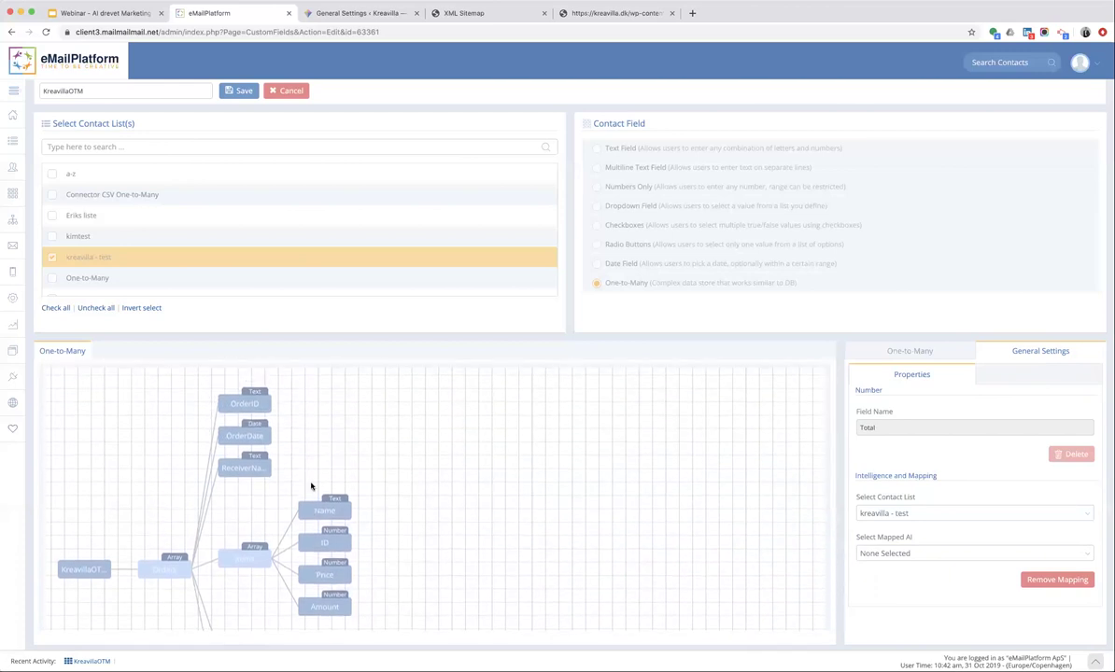
{"action": "scroll", "coordinate": [311, 487], "scroll_direction": "down", "scroll_amount": 5}
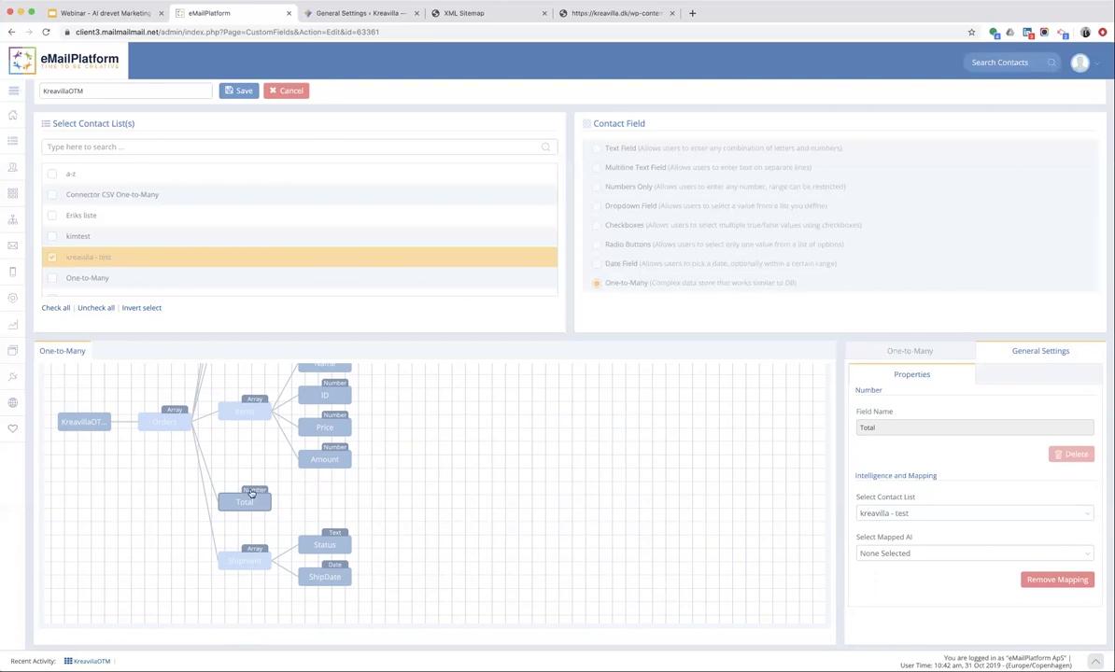
Save the KreavillaOTM contact field and check the One-to-Many mapping status of the kreavilla - test list in the AI mapping overview.
{"action": "mouse_move", "coordinate": [18, 434]}
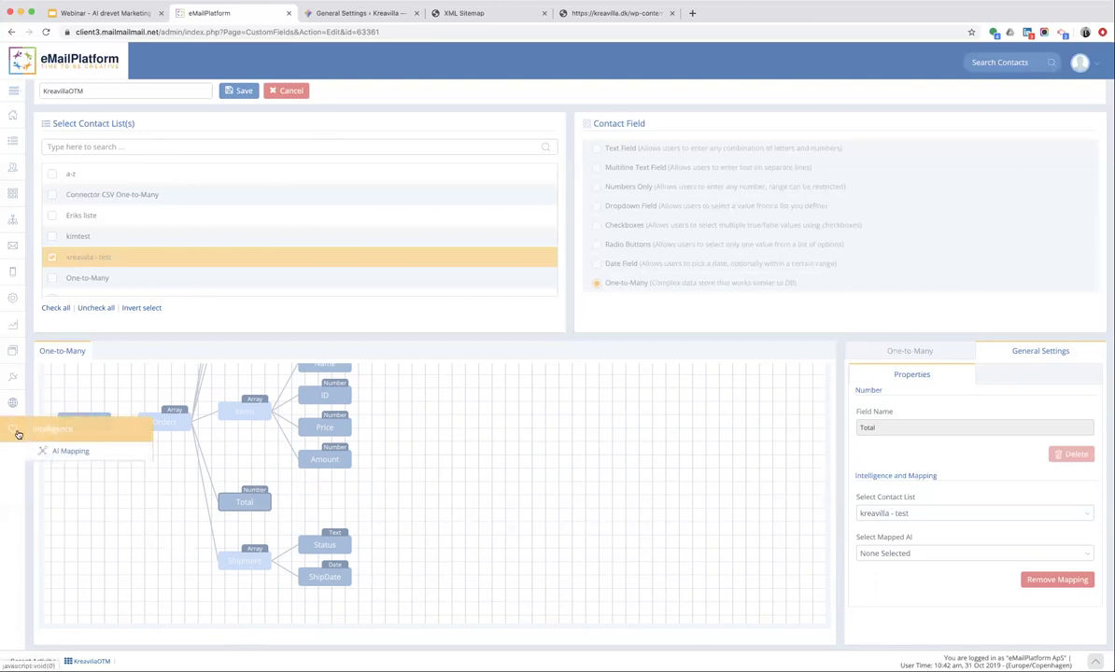
{"action": "left_click", "coordinate": [238, 93]}
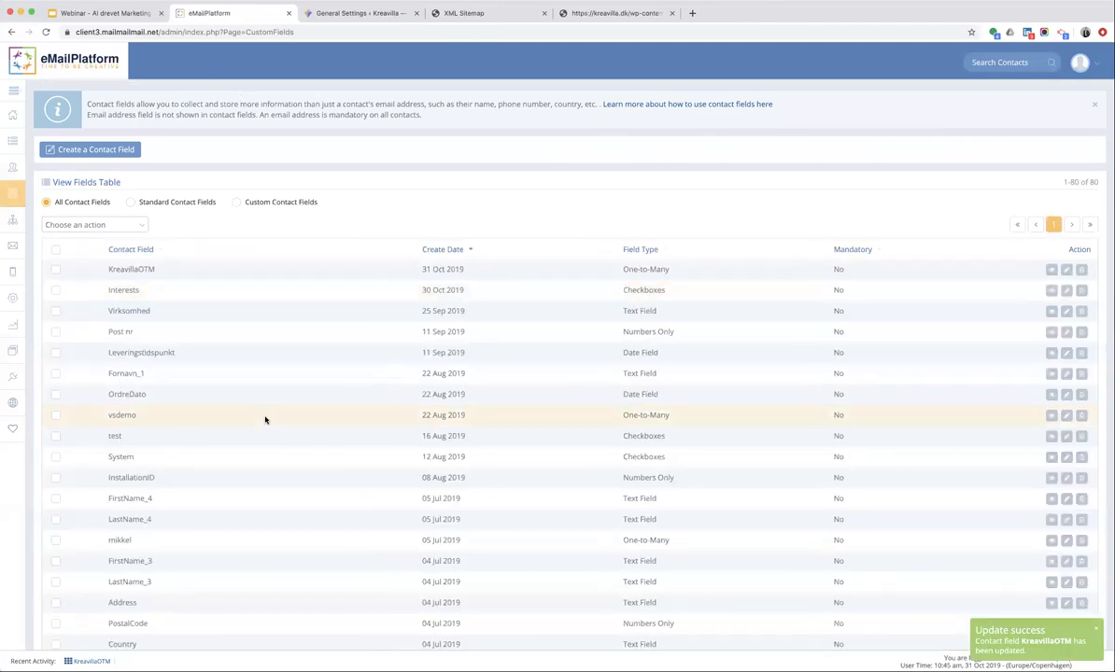
{"action": "mouse_move", "coordinate": [12, 436]}
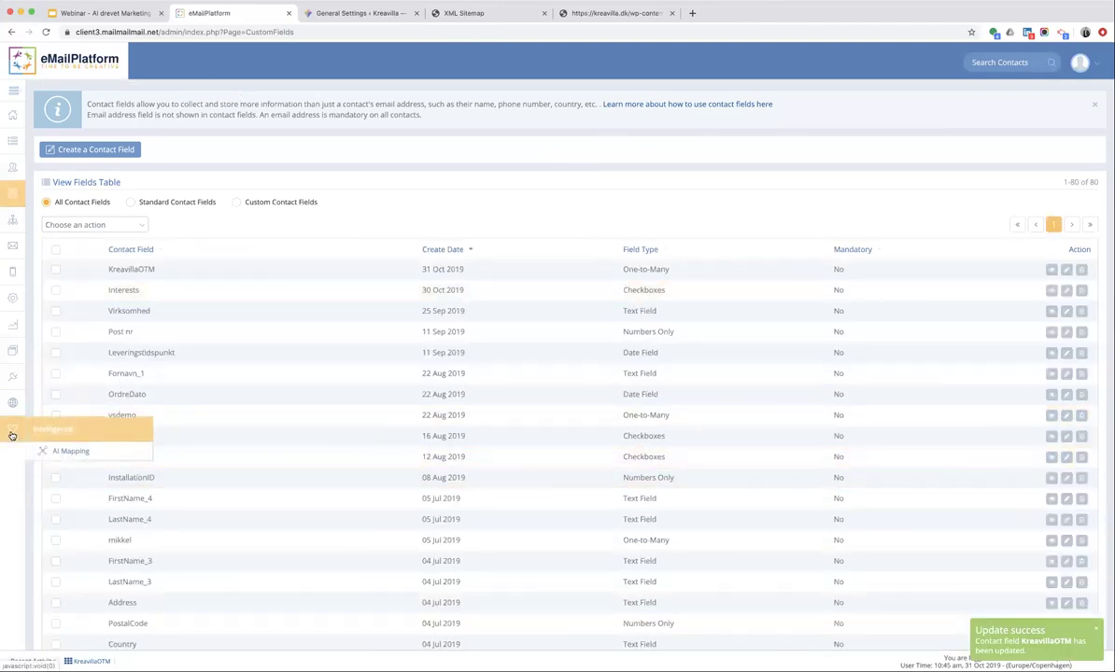
{"action": "left_click", "coordinate": [70, 451]}
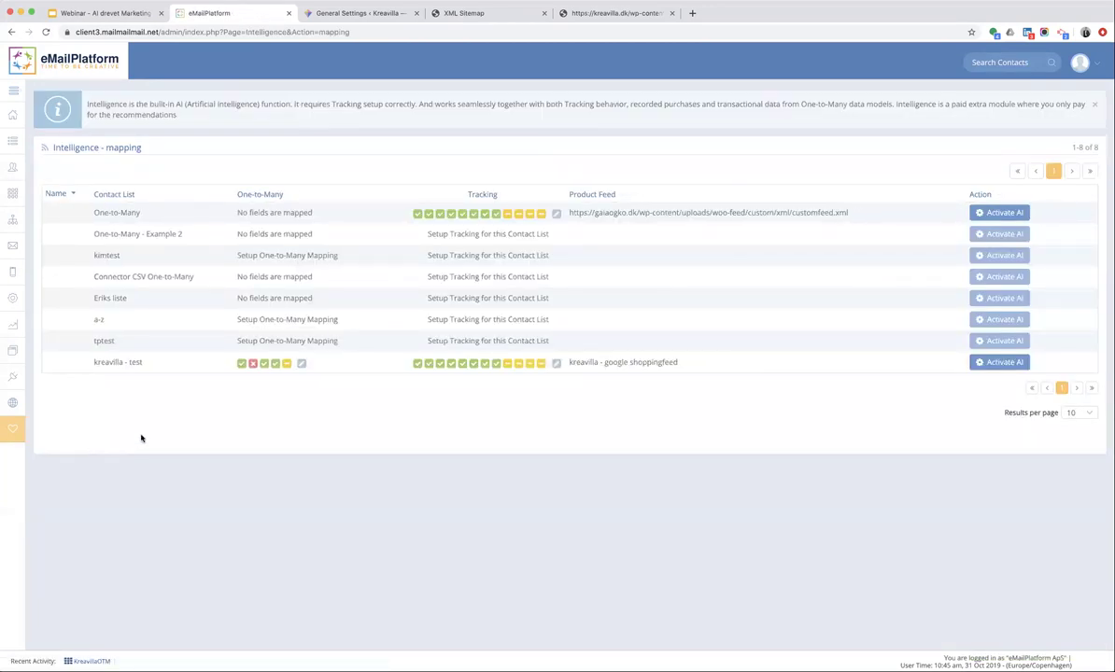
{"action": "mouse_move", "coordinate": [250, 365]}
Reopen the KreavillaOTM contact field for editing from the One-to-Many mapping details of kreavilla - test.
{"action": "left_click", "coordinate": [61, 217]}
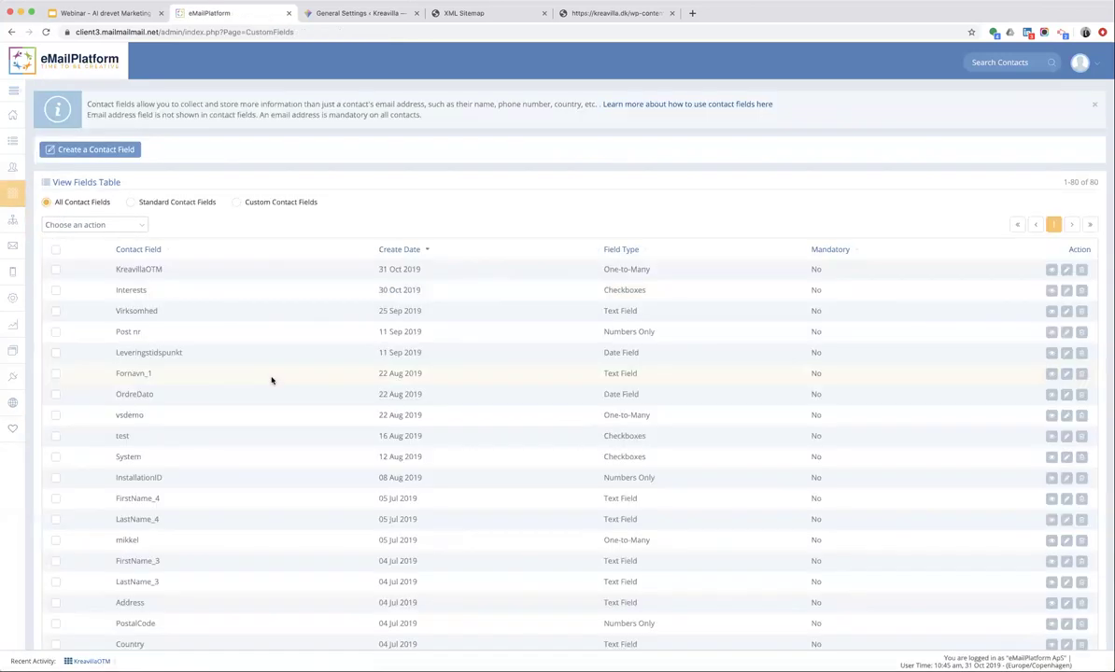
{"action": "left_click", "coordinate": [1065, 270]}
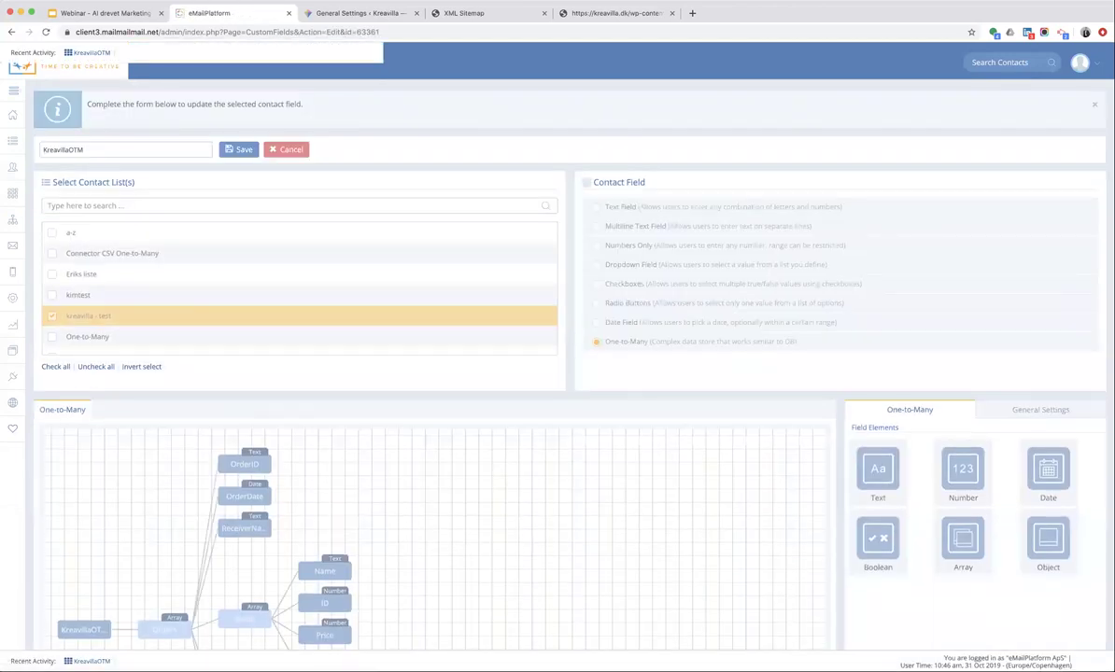
{"action": "scroll", "coordinate": [523, 535], "scroll_direction": "down", "scroll_amount": 5}
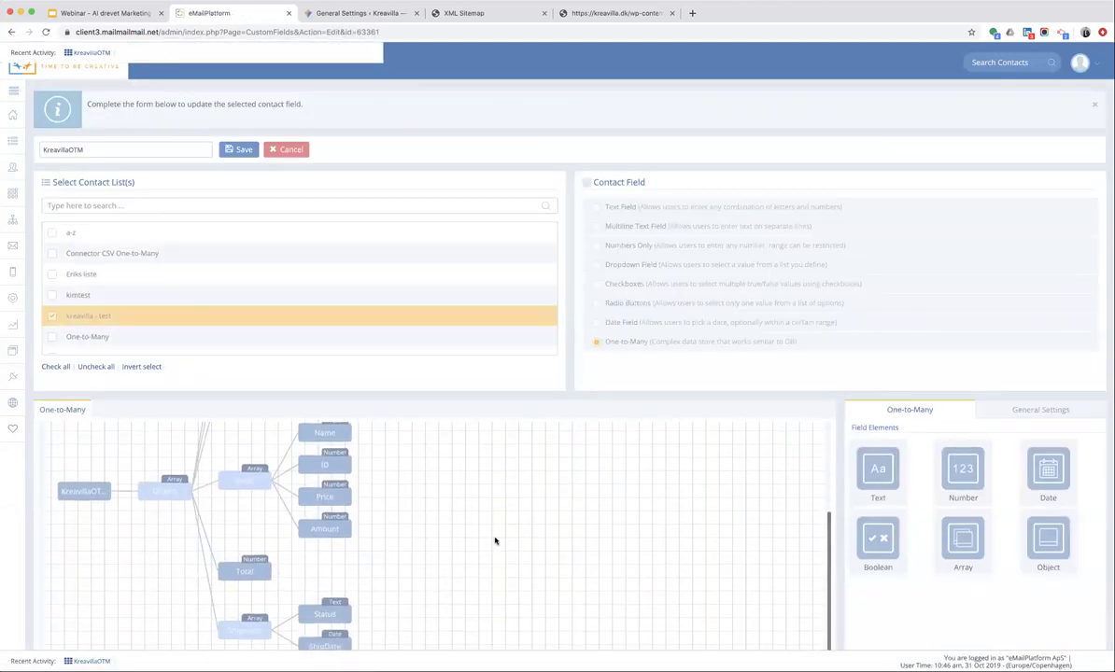
Check the AI mapping of the items' Price element and the other values offered, keeping Price selected.
{"action": "left_click", "coordinate": [326, 500]}
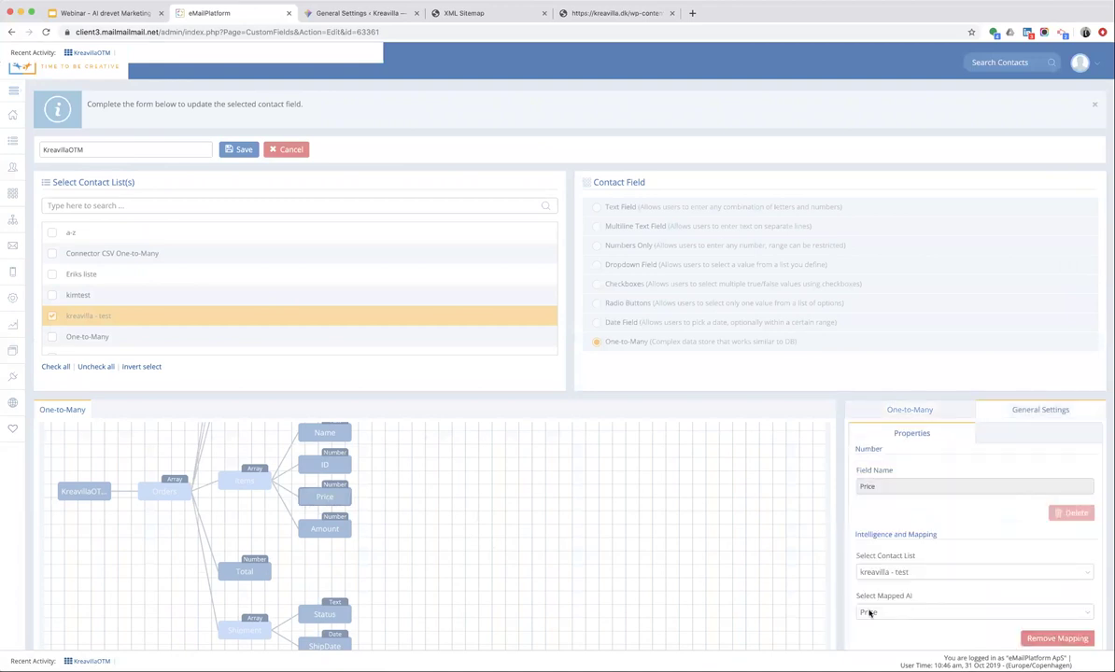
{"action": "left_click", "coordinate": [894, 612]}
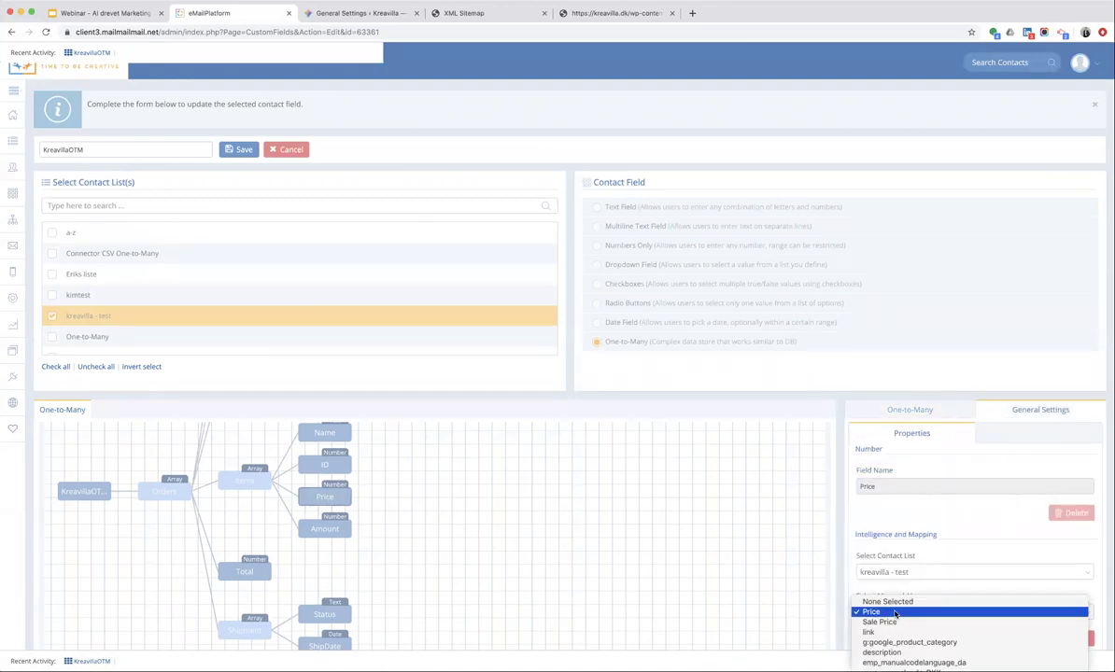
{"action": "scroll", "coordinate": [971, 659], "scroll_direction": "down", "scroll_amount": 1}
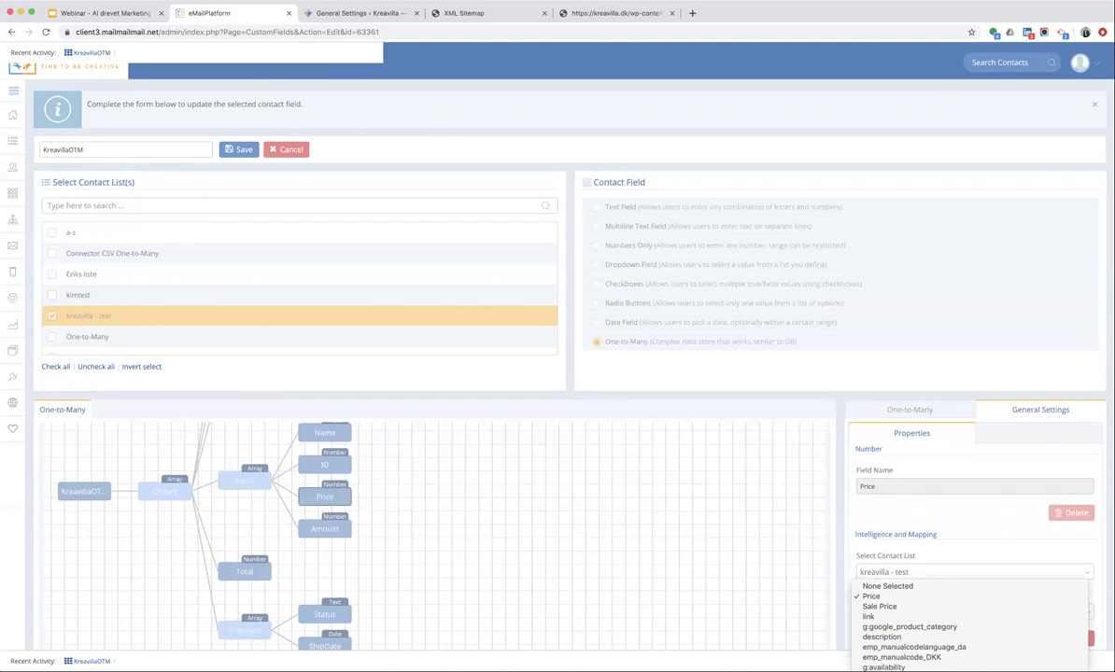
{"action": "left_click", "coordinate": [876, 597]}
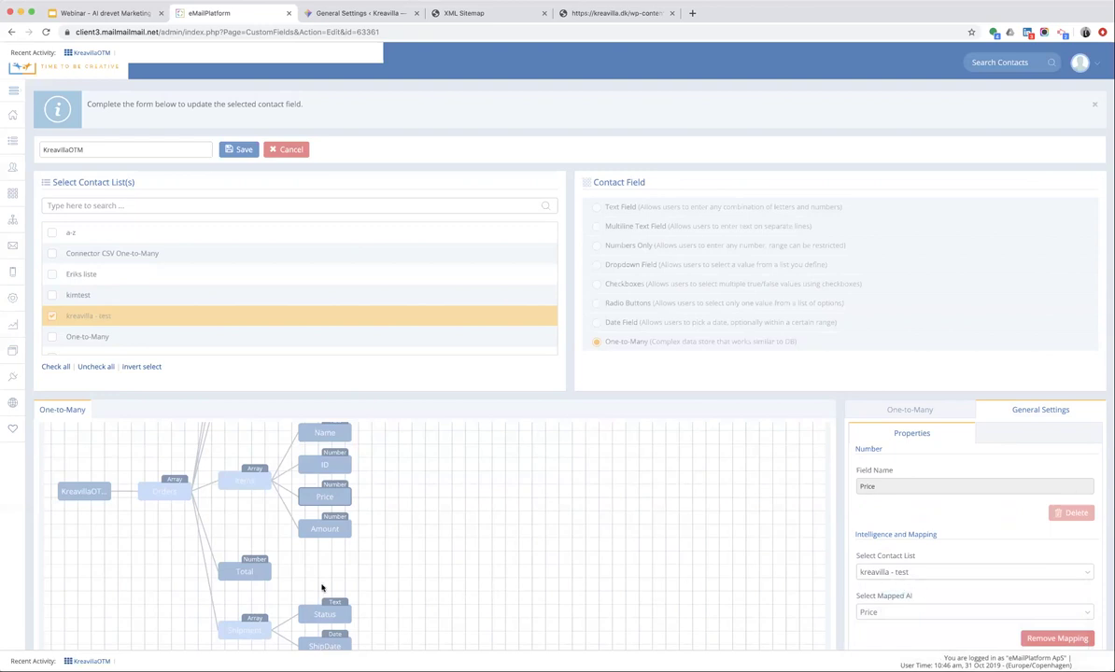
Map the order's Total element to the AI value Sale Price.
{"action": "scroll", "coordinate": [322, 586], "scroll_direction": "up", "scroll_amount": 2}
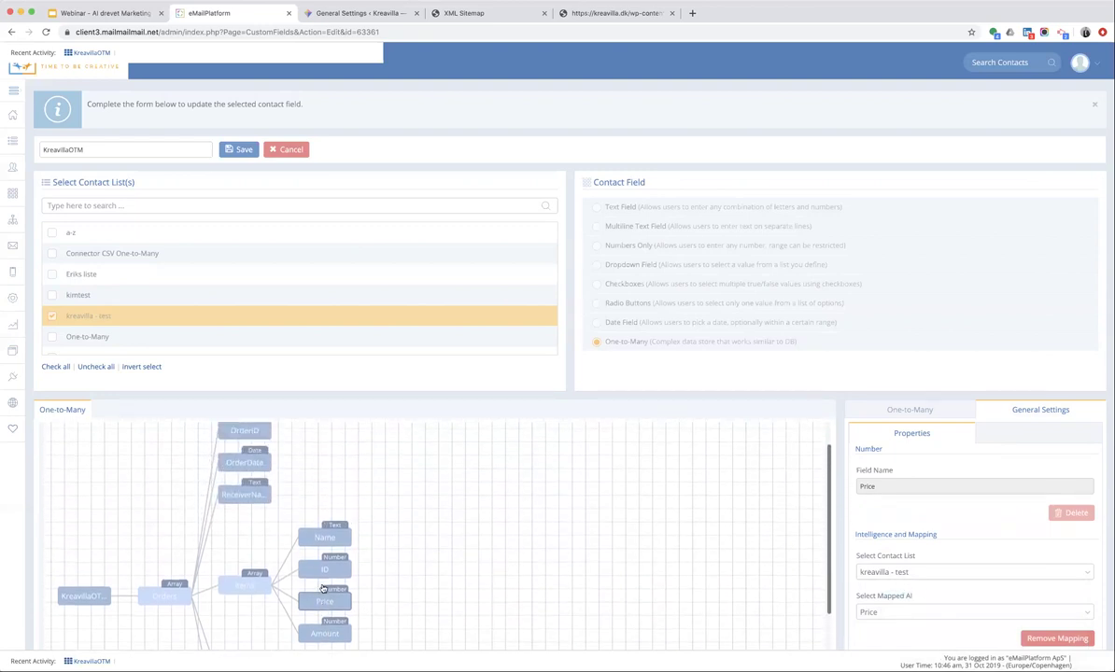
{"action": "scroll", "coordinate": [322, 587], "scroll_direction": "down", "scroll_amount": 2}
{"action": "left_click", "coordinate": [245, 561]}
{"action": "left_click", "coordinate": [879, 611]}
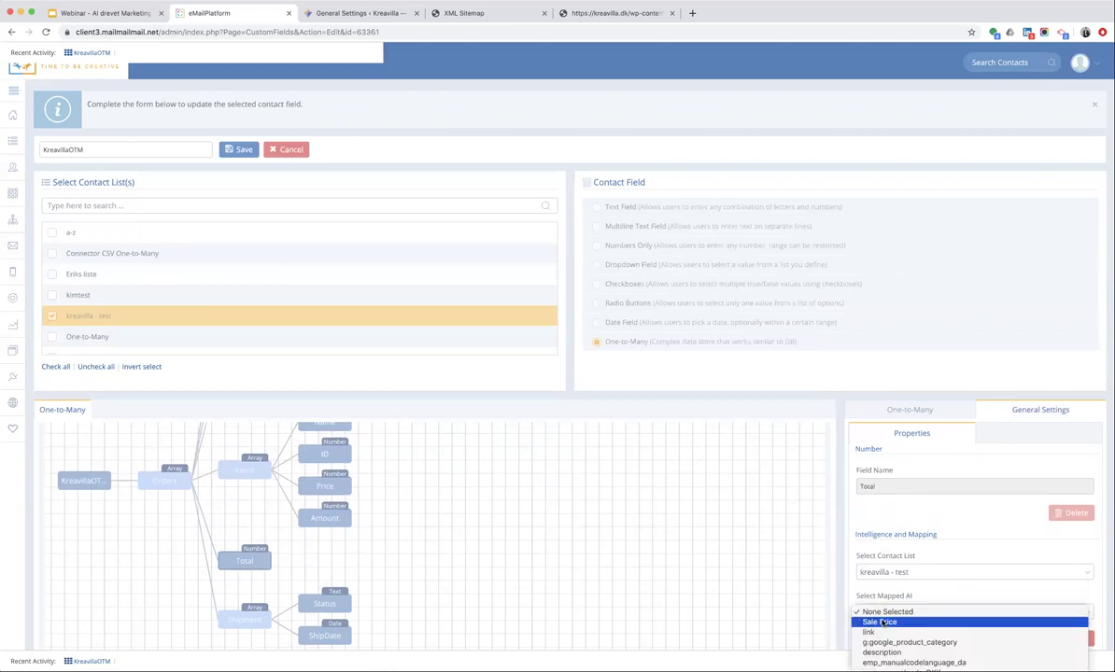
{"action": "left_click", "coordinate": [883, 623]}
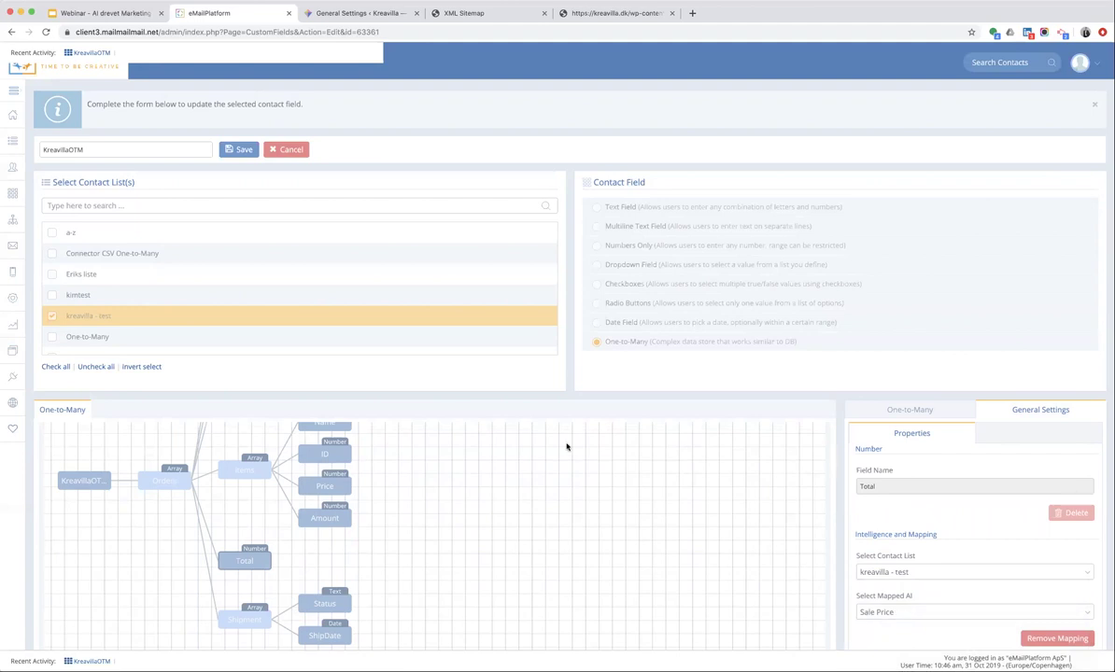
Save the updated KreavillaOTM mapping and return to the AI mapping overview.
{"action": "left_click", "coordinate": [237, 151]}
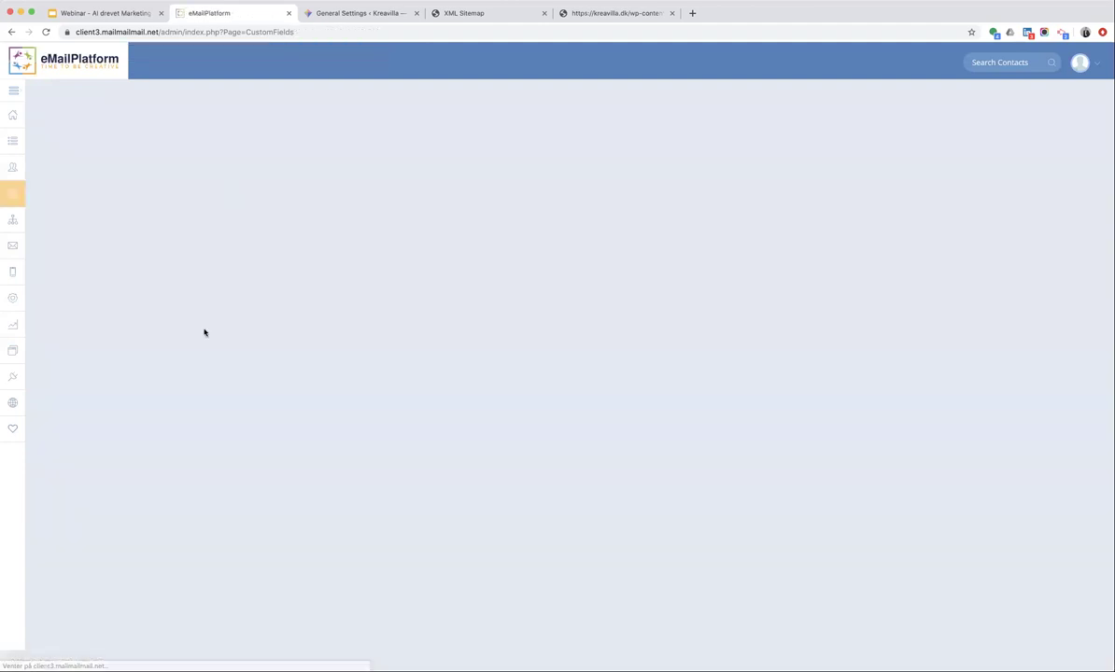
{"action": "mouse_move", "coordinate": [13, 433]}
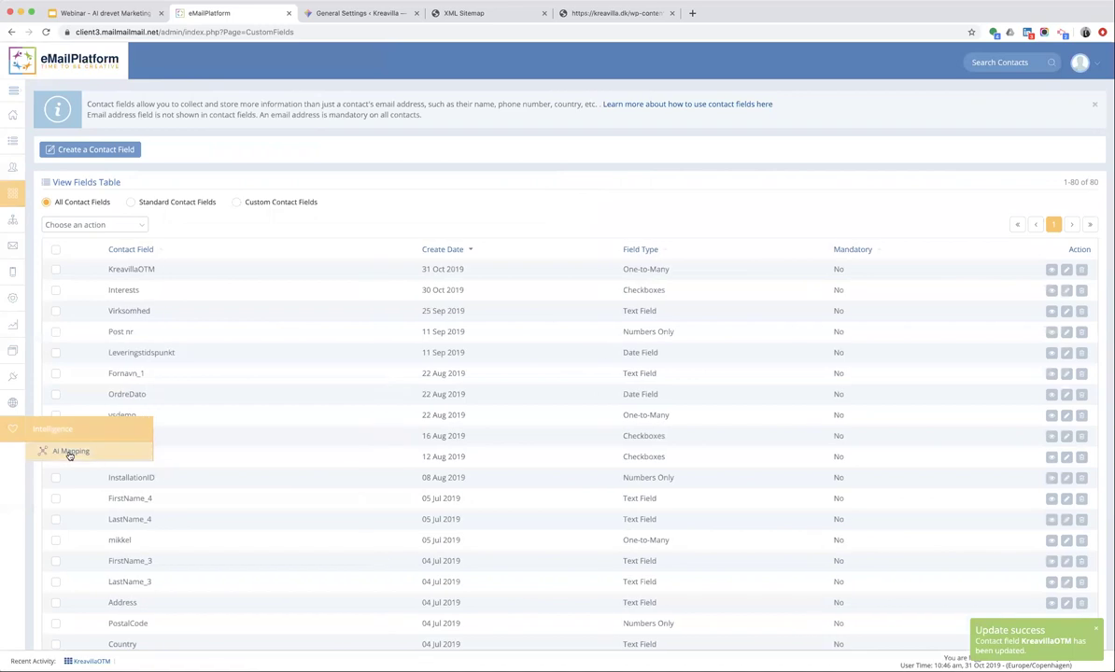
{"action": "left_click", "coordinate": [67, 452]}
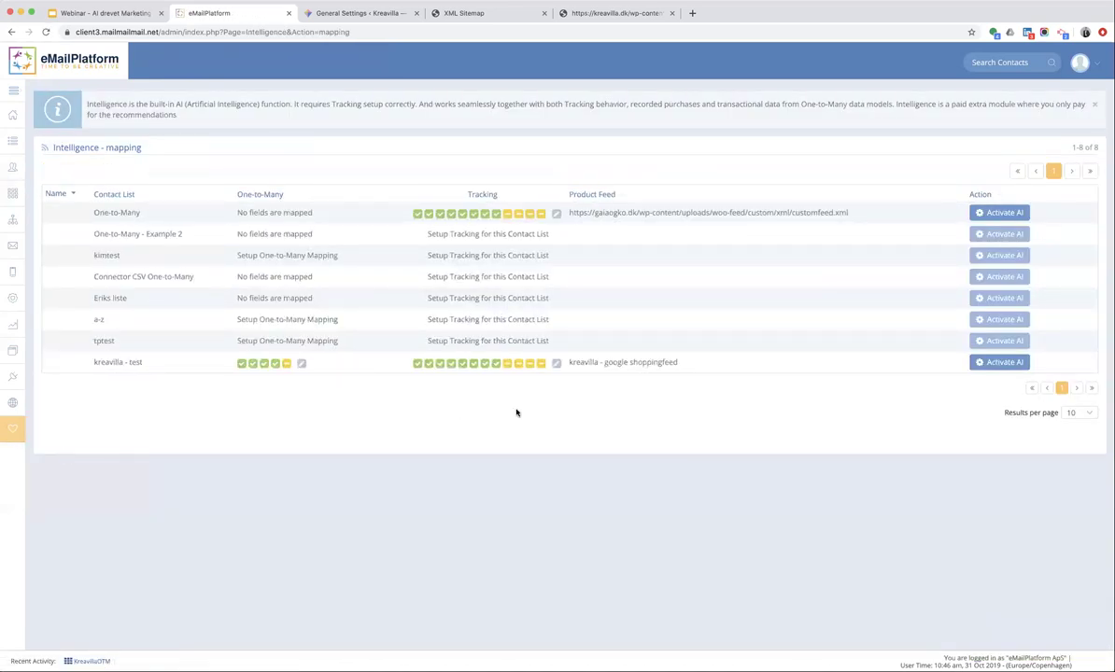
Activate AI for the kreavilla - test contact list under the name "kreavilla".
{"action": "left_click", "coordinate": [999, 364]}
{"action": "left_click", "coordinate": [516, 339]}
{"action": "type", "text": "kreavilla"}
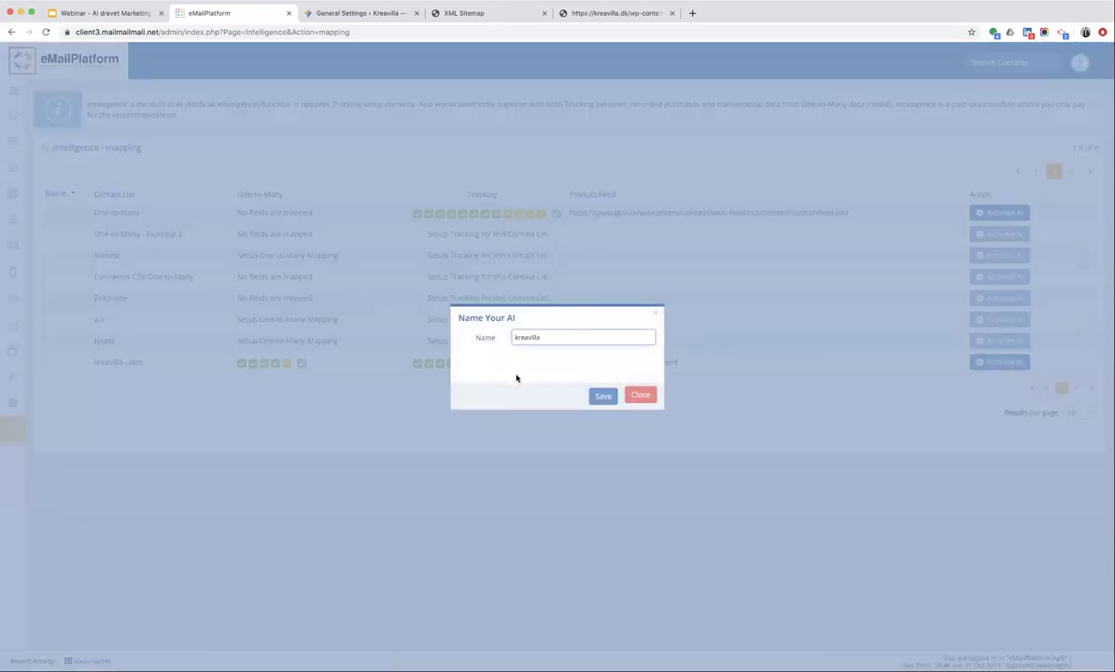
{"action": "left_click", "coordinate": [604, 396]}
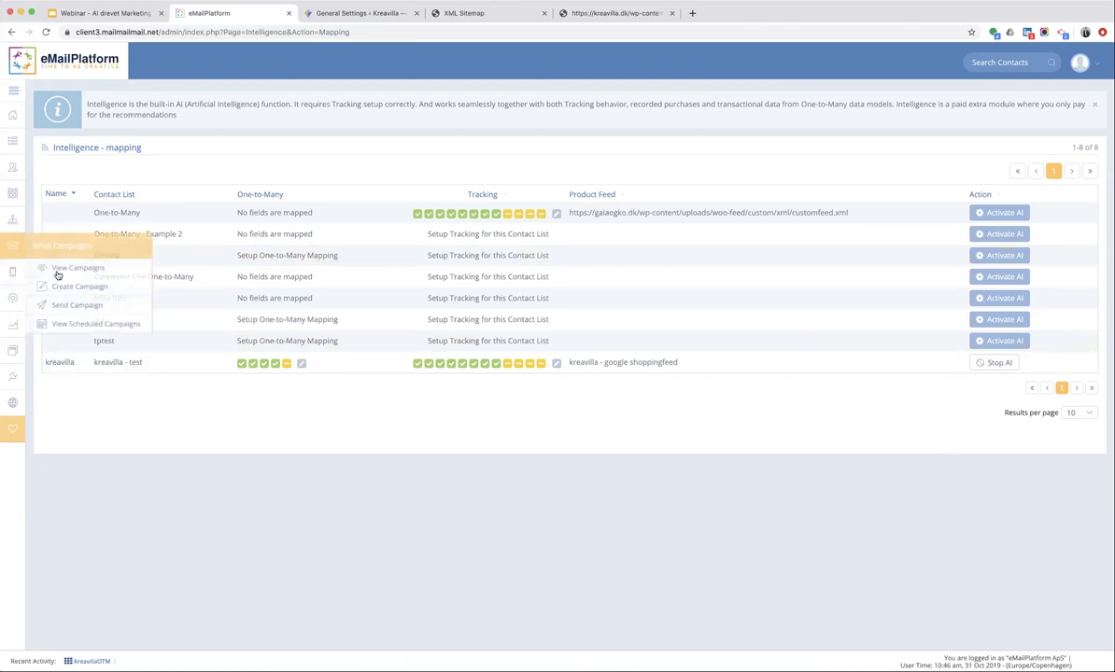
Create an email campaign named "ai webinar" for the kreavilla - test list, starting from a blank template.
{"action": "left_click", "coordinate": [64, 287]}
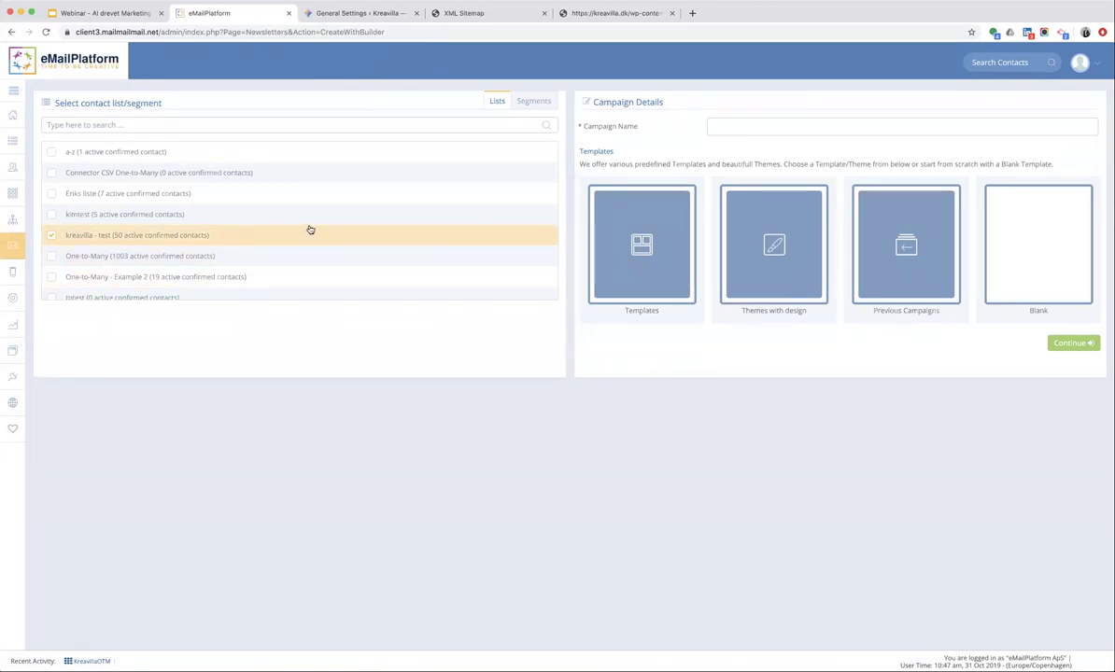
{"action": "left_click", "coordinate": [746, 126]}
{"action": "type", "text": "ai webinar"}
{"action": "left_click", "coordinate": [1015, 244]}
{"action": "left_click", "coordinate": [1074, 343]}
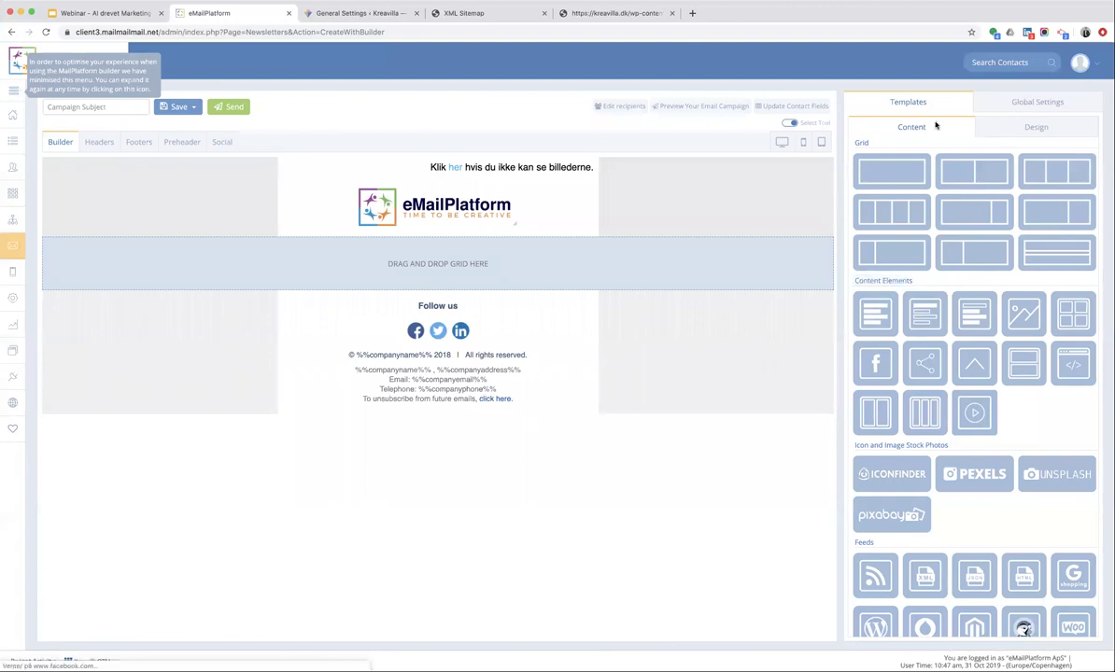
Set the newsletter's background colour to #f0f0f0 in the global settings, and return to the content elements.
{"action": "left_click", "coordinate": [1029, 103]}
{"action": "left_click", "coordinate": [967, 145]}
{"action": "left_click_drag", "start_coordinate": [973, 89], "coordinate": [966, 66]}
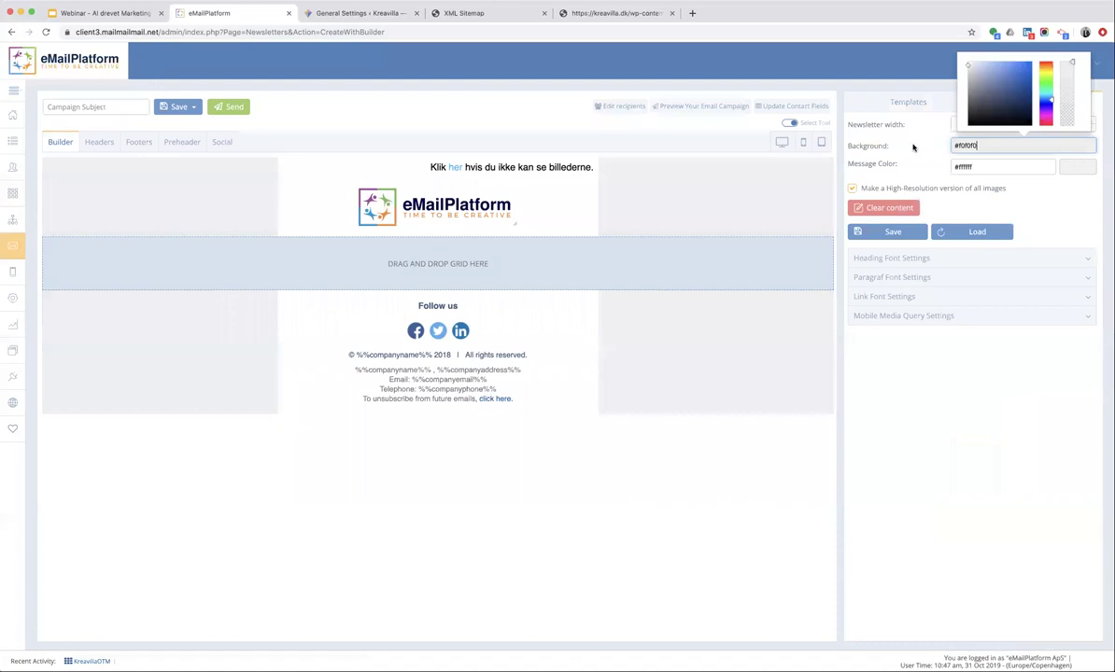
{"action": "left_click", "coordinate": [855, 136]}
{"action": "left_click", "coordinate": [850, 102]}
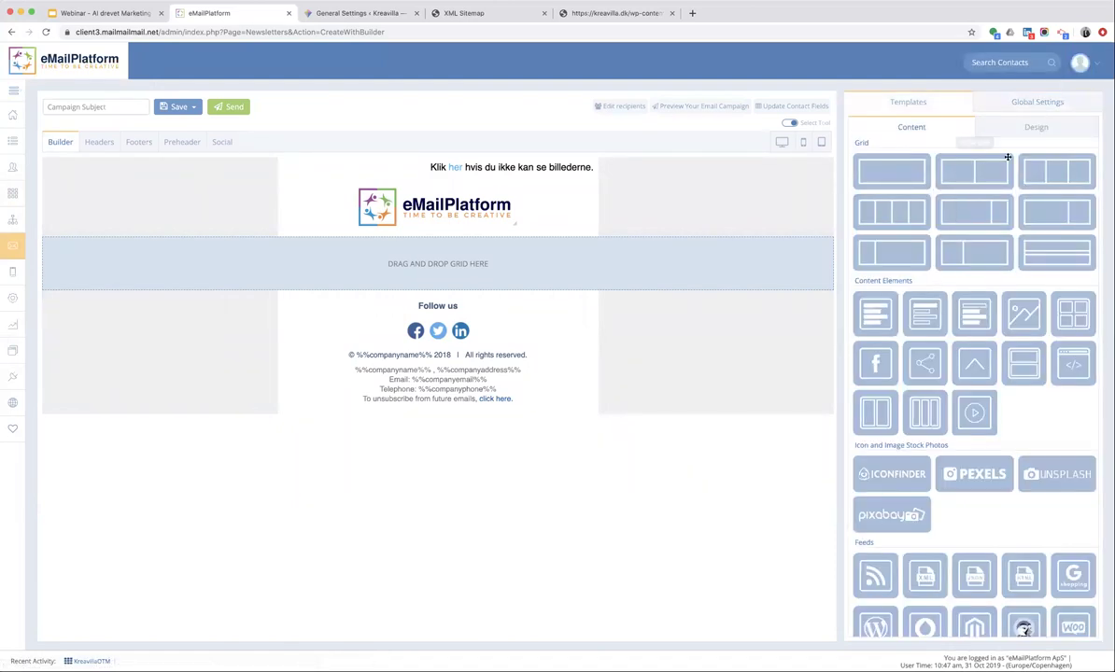
Insert the saved two-column prod1 module between the logo and the footer, and convert it to a feed block.
{"action": "left_click", "coordinate": [1039, 133]}
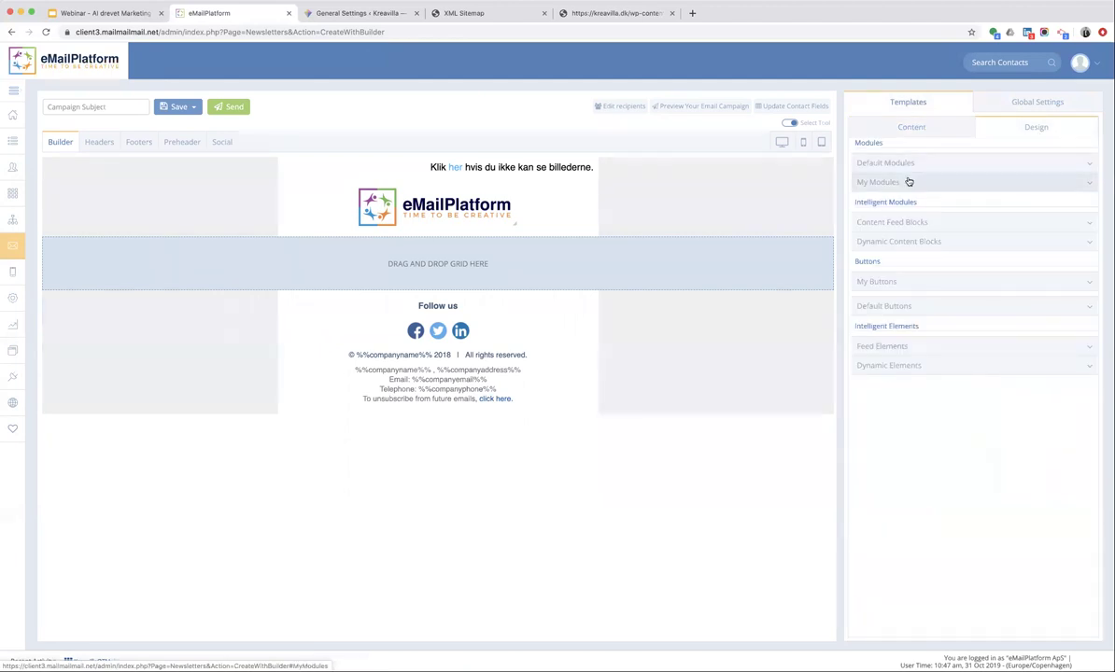
{"action": "left_click", "coordinate": [911, 182]}
{"action": "left_click_drag", "start_coordinate": [961, 249], "coordinate": [452, 270]}
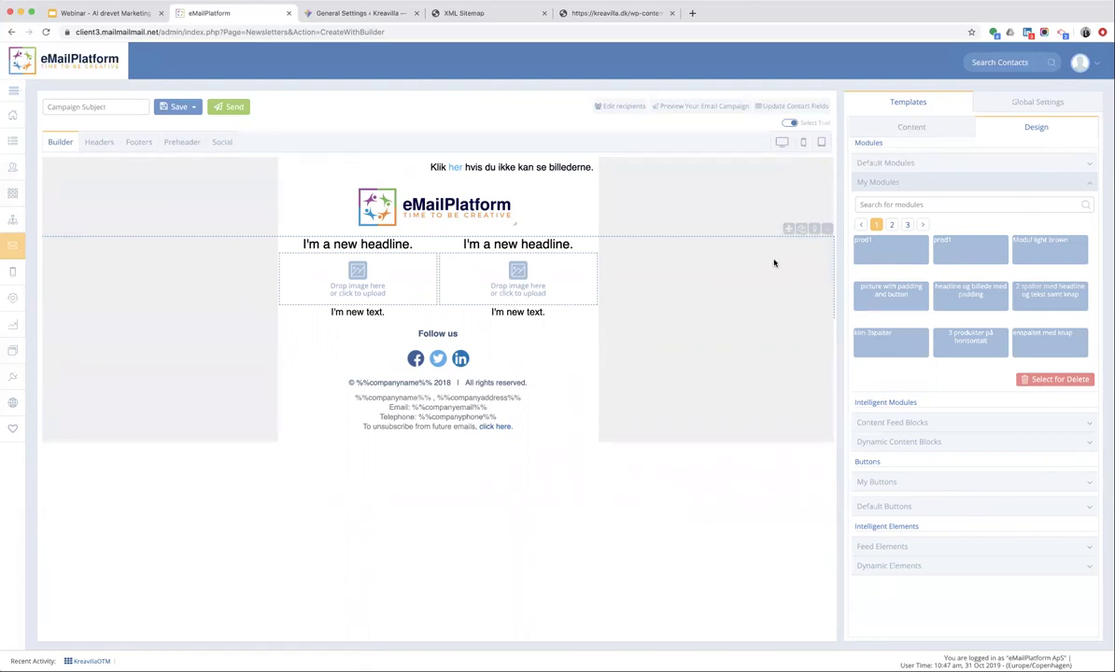
{"action": "mouse_move", "coordinate": [815, 230]}
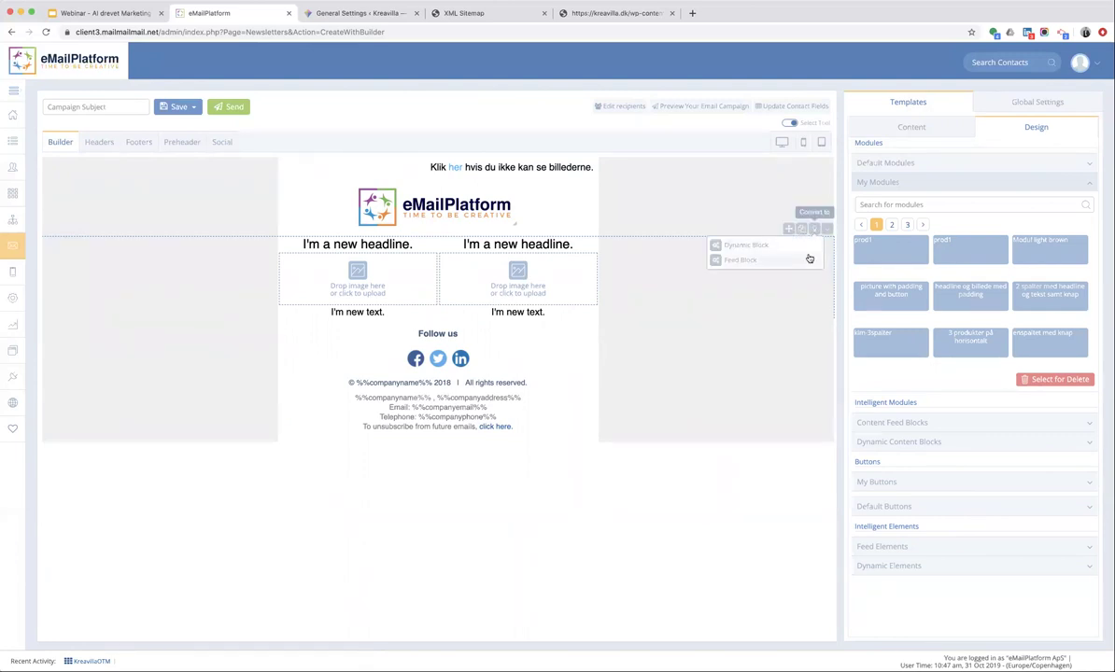
{"action": "left_click", "coordinate": [809, 261]}
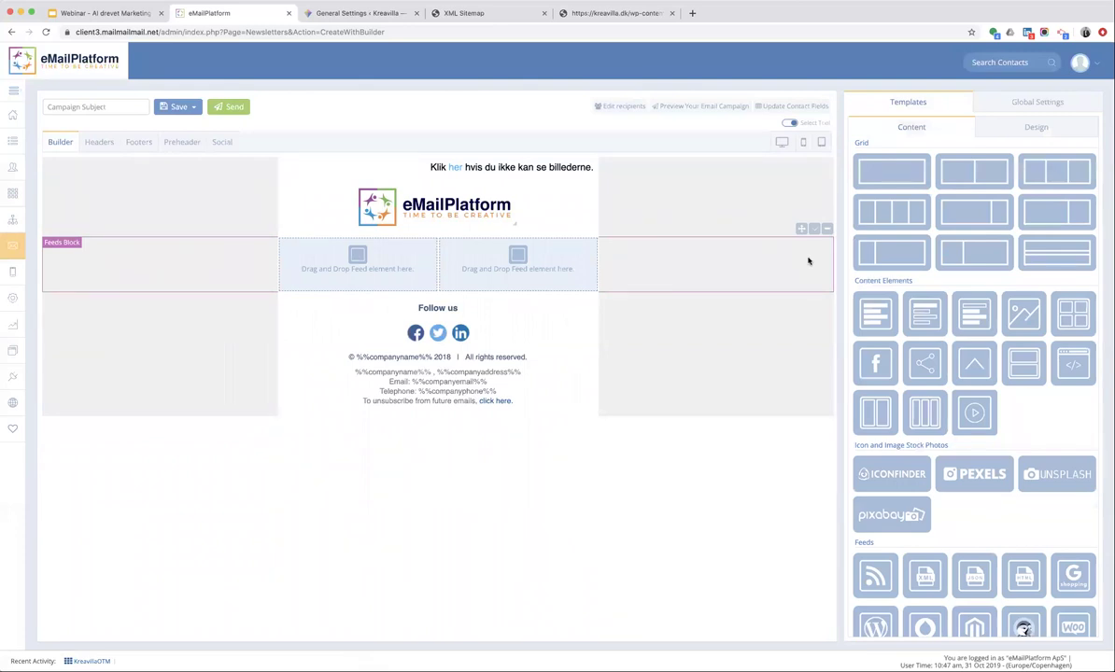
Place a Google Shoppingfeed element in the feed block and load the existing "kreavilla - google shoppingfeed" feed.
{"action": "scroll", "coordinate": [987, 564], "scroll_direction": "down", "scroll_amount": 2}
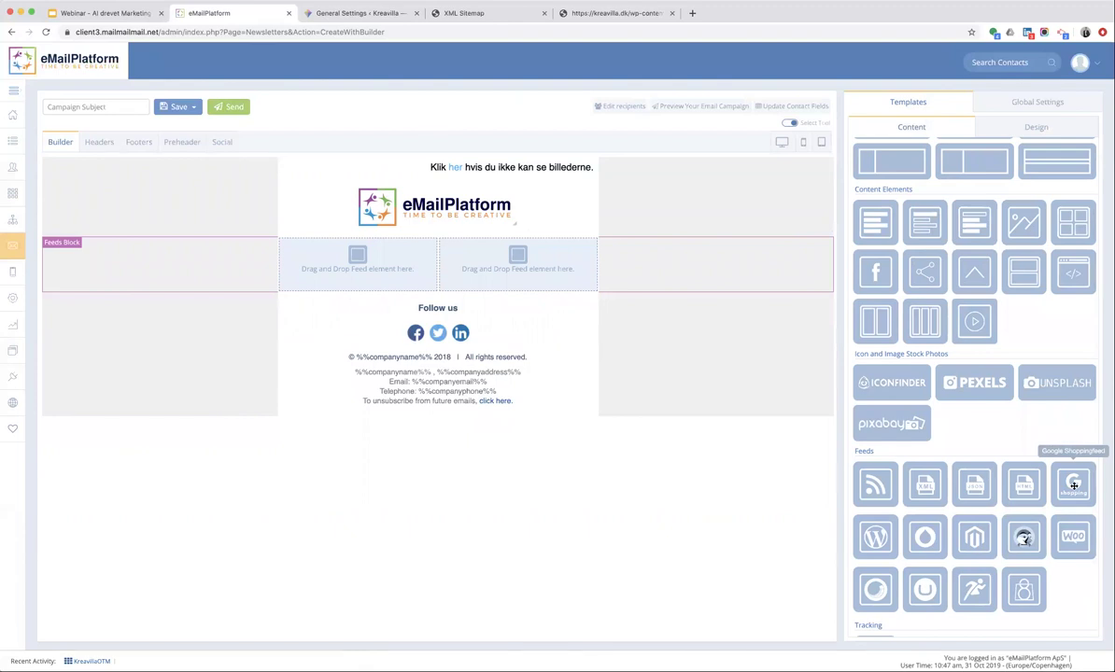
{"action": "left_click_drag", "start_coordinate": [1074, 485], "coordinate": [572, 271]}
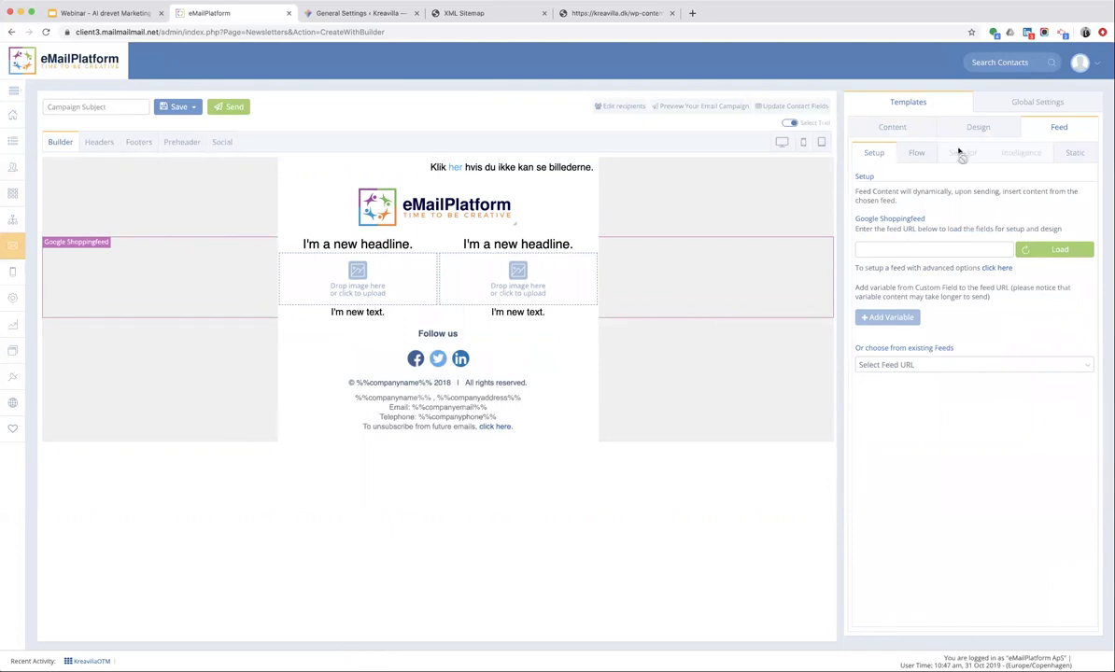
{"action": "left_click", "coordinate": [940, 366]}
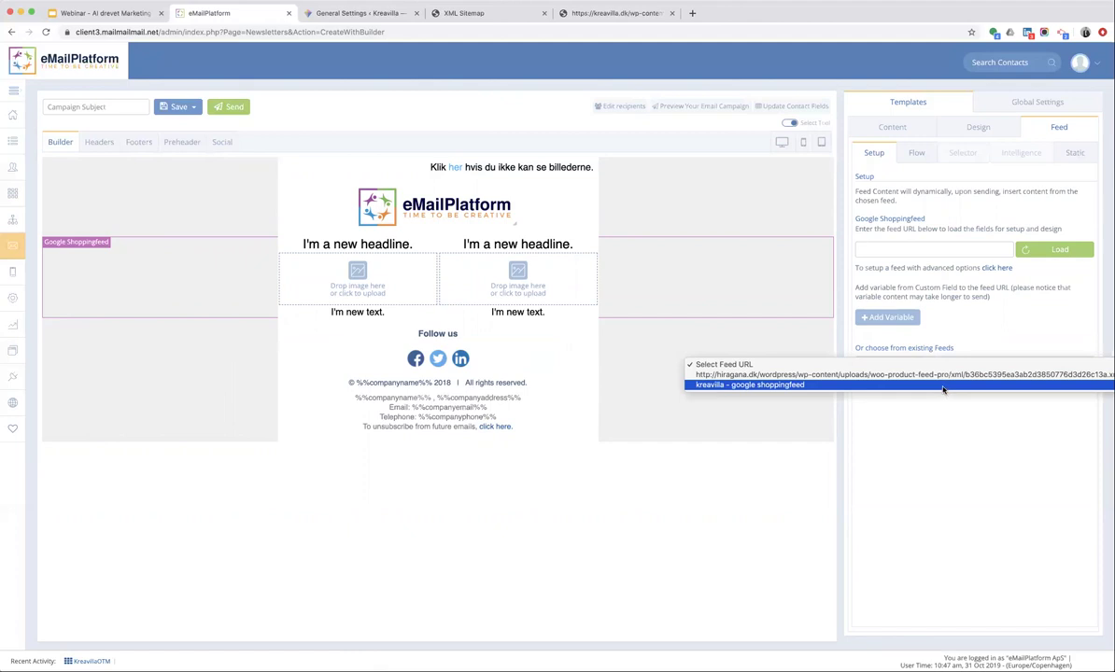
{"action": "left_click", "coordinate": [943, 385]}
{"action": "left_click", "coordinate": [1051, 251]}
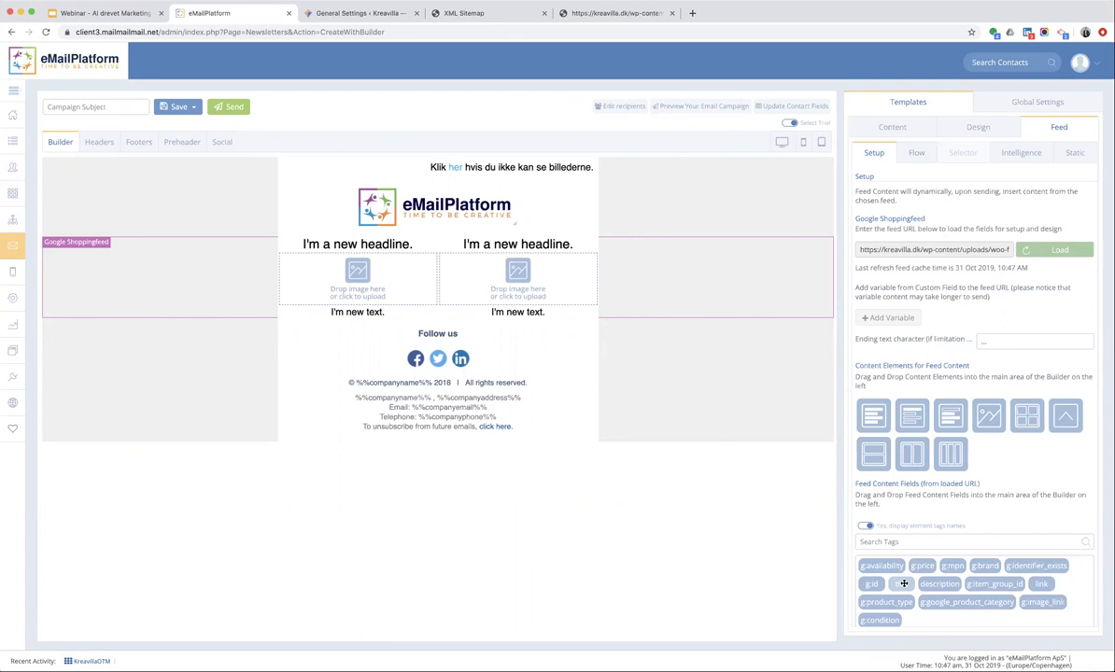
Map the feed fields title, g:image_link and description to the headline, image and text of both product columns.
{"action": "left_click_drag", "start_coordinate": [903, 584], "coordinate": [345, 245]}
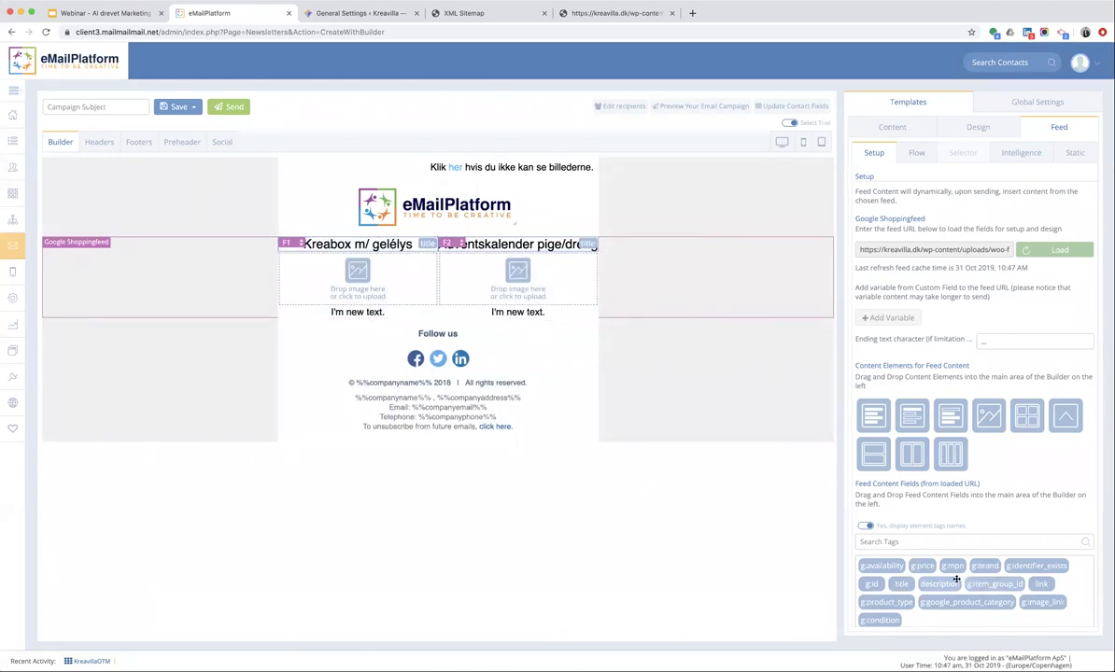
{"action": "left_click_drag", "start_coordinate": [1045, 602], "coordinate": [353, 306]}
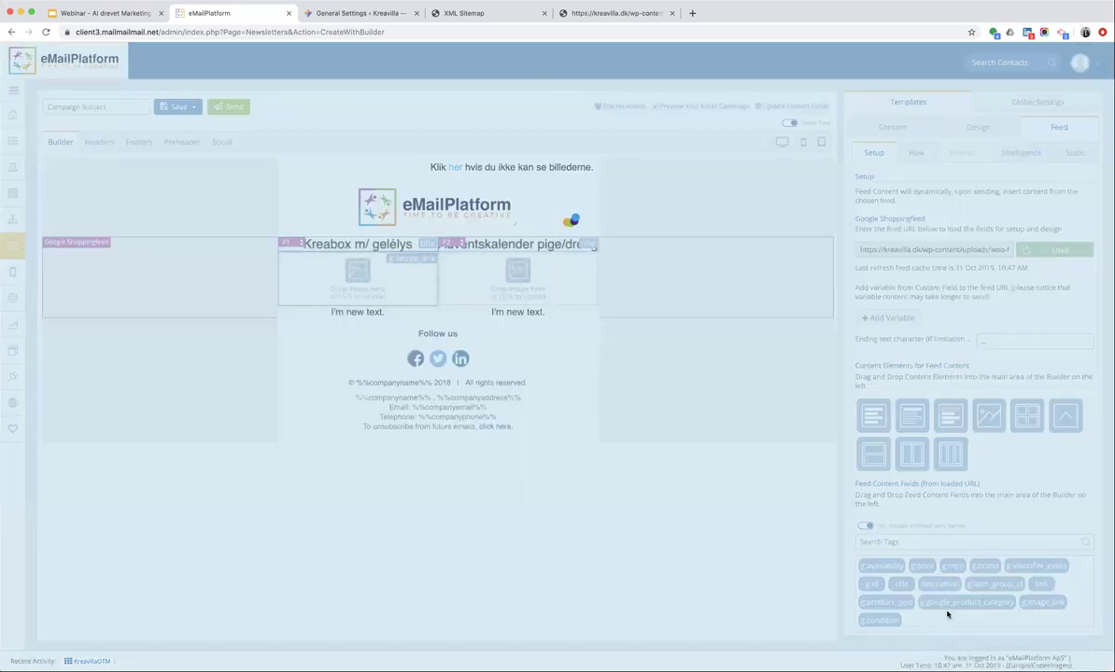
{"action": "left_click_drag", "start_coordinate": [1039, 603], "coordinate": [531, 311]}
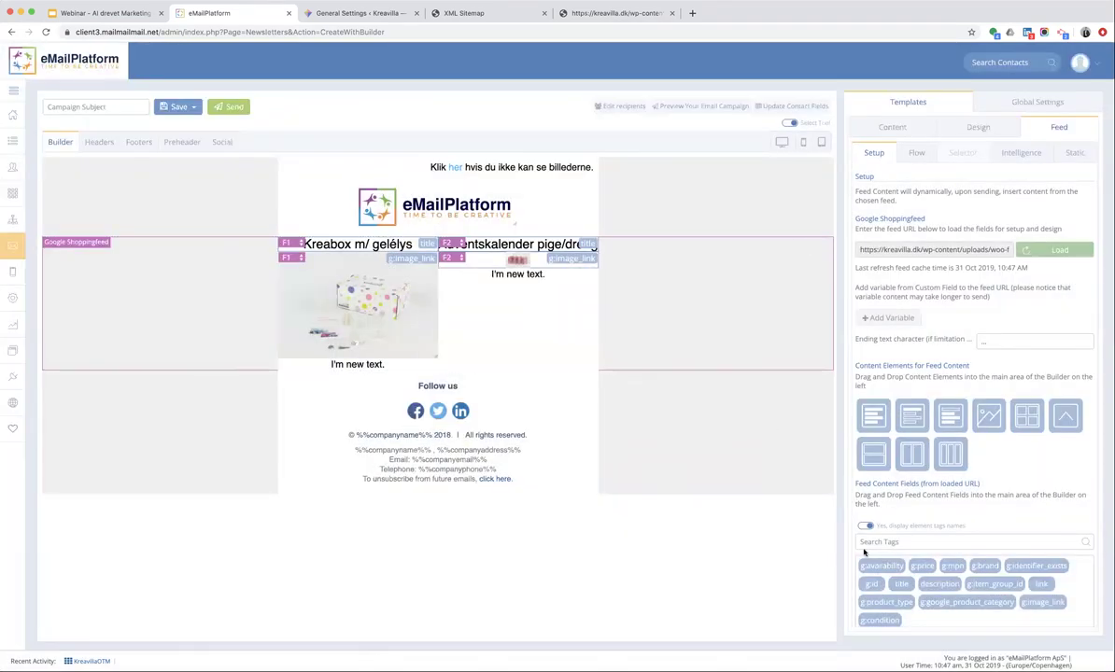
{"action": "left_click_drag", "start_coordinate": [940, 584], "coordinate": [347, 353]}
{"action": "left_click_drag", "start_coordinate": [925, 587], "coordinate": [517, 356]}
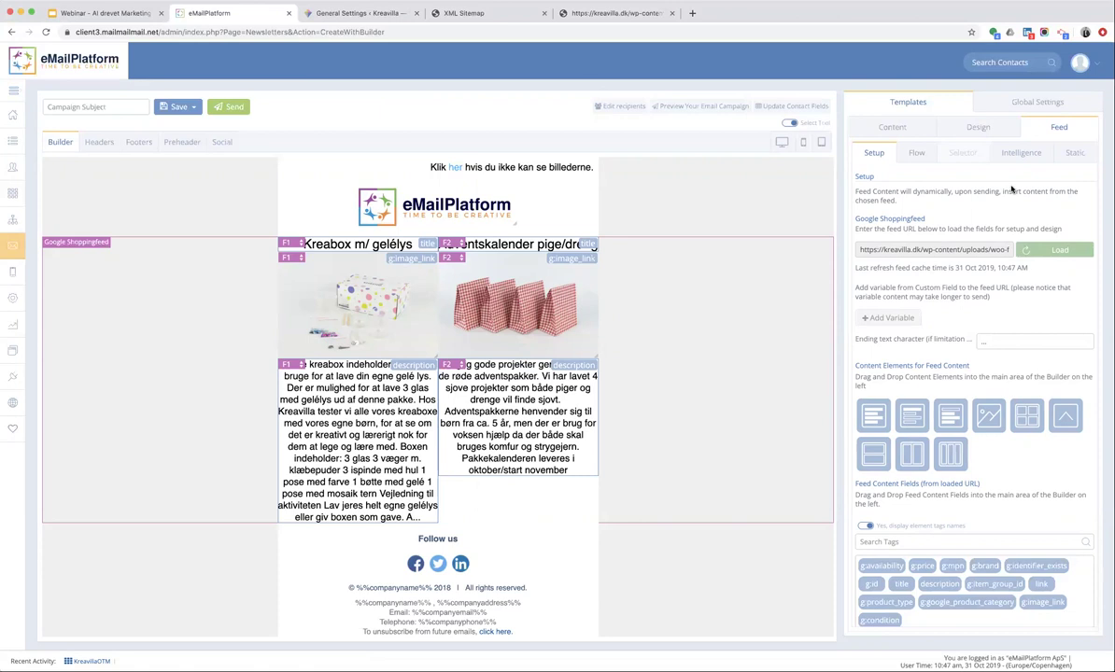
Set the feed's linking tag to "link" for the product elements.
{"action": "scroll", "coordinate": [920, 201], "scroll_direction": "down", "scroll_amount": 5}
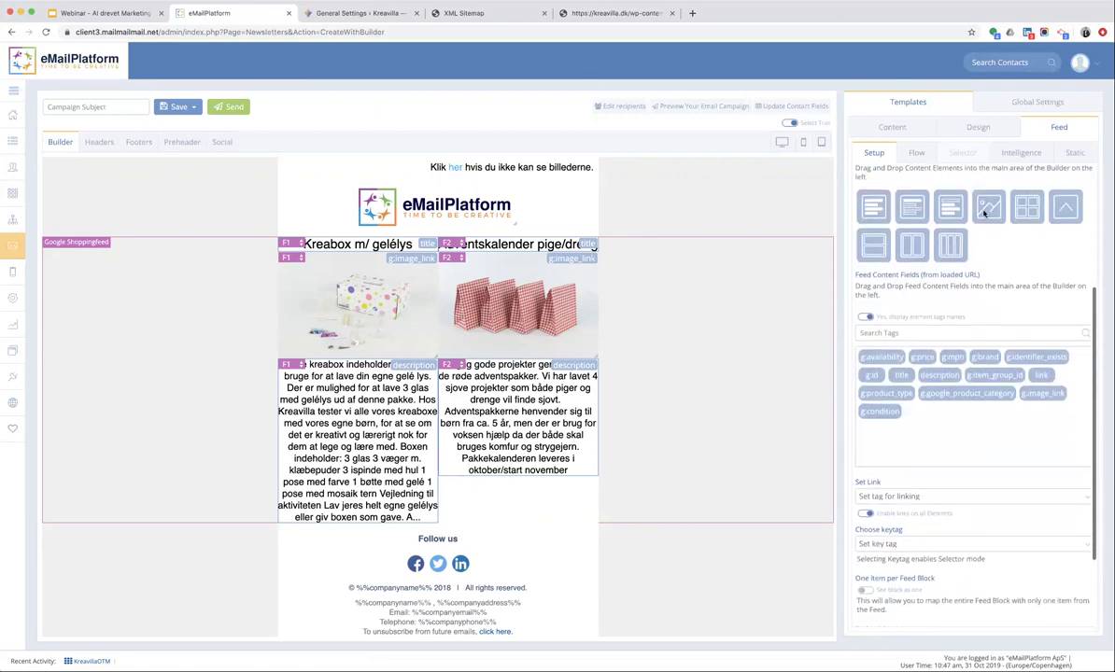
{"action": "scroll", "coordinate": [983, 213], "scroll_direction": "down", "scroll_amount": 2}
{"action": "left_click", "coordinate": [920, 465]}
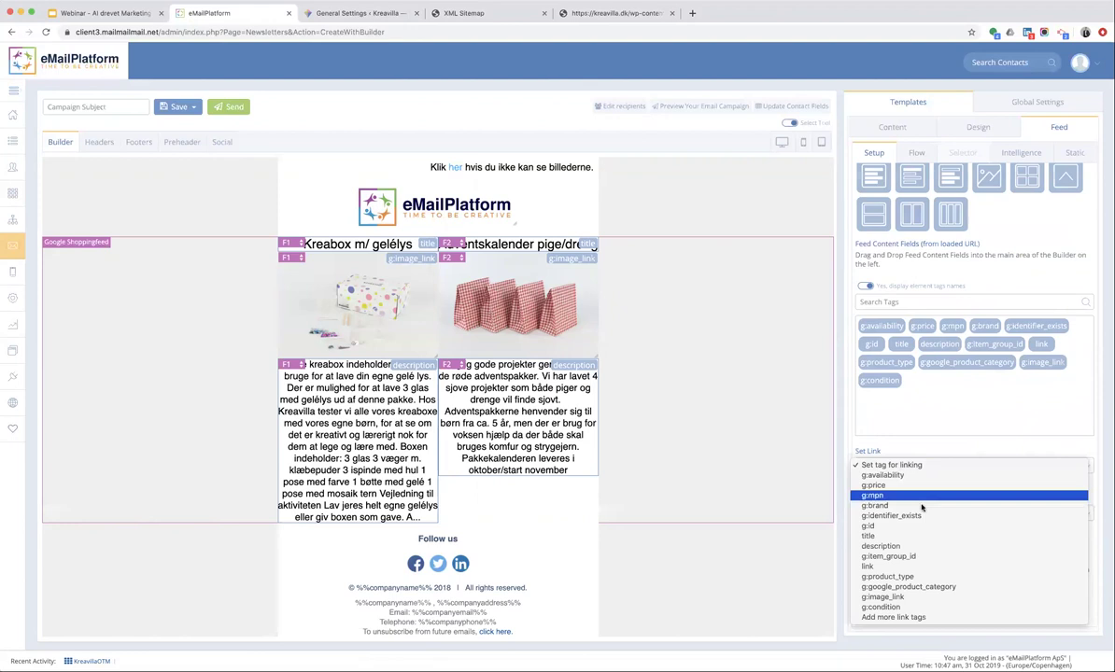
{"action": "left_click", "coordinate": [928, 567]}
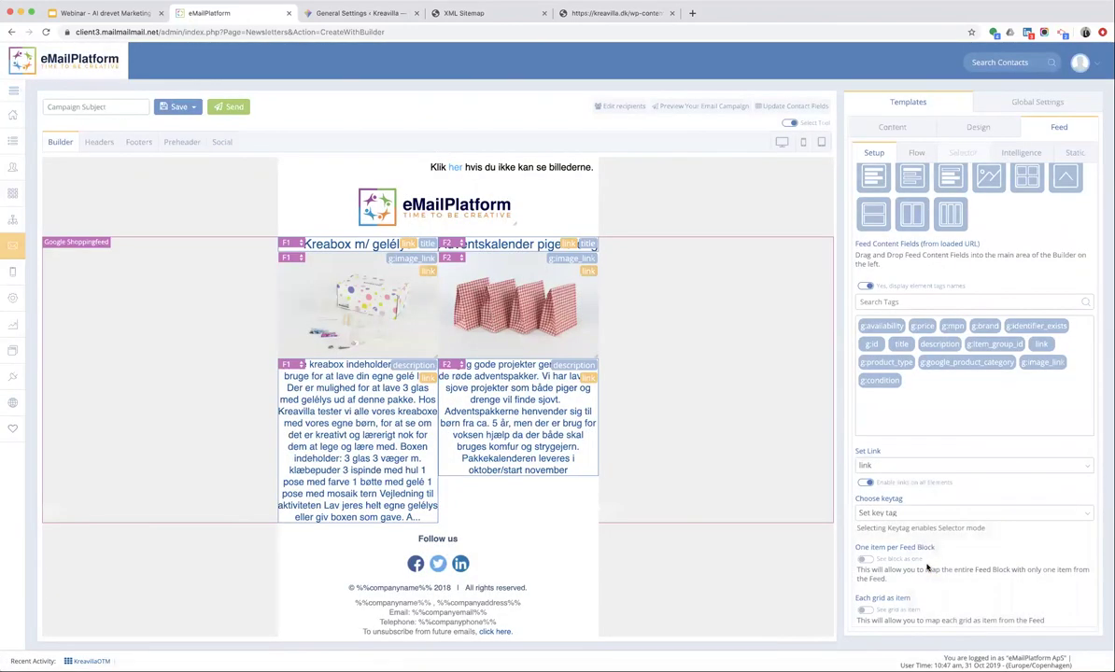
Connect the feed block to the mapped "kreavilla" intelligence and set the number of items to 4.
{"action": "left_click", "coordinate": [1020, 154]}
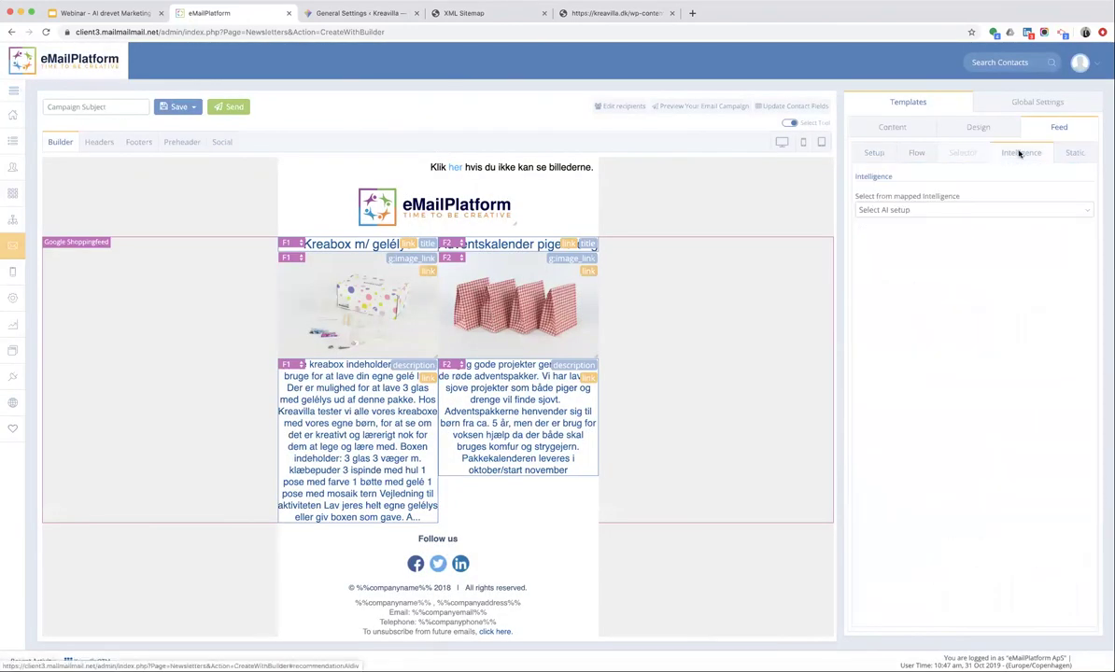
{"action": "left_click", "coordinate": [928, 213]}
{"action": "left_click", "coordinate": [930, 221]}
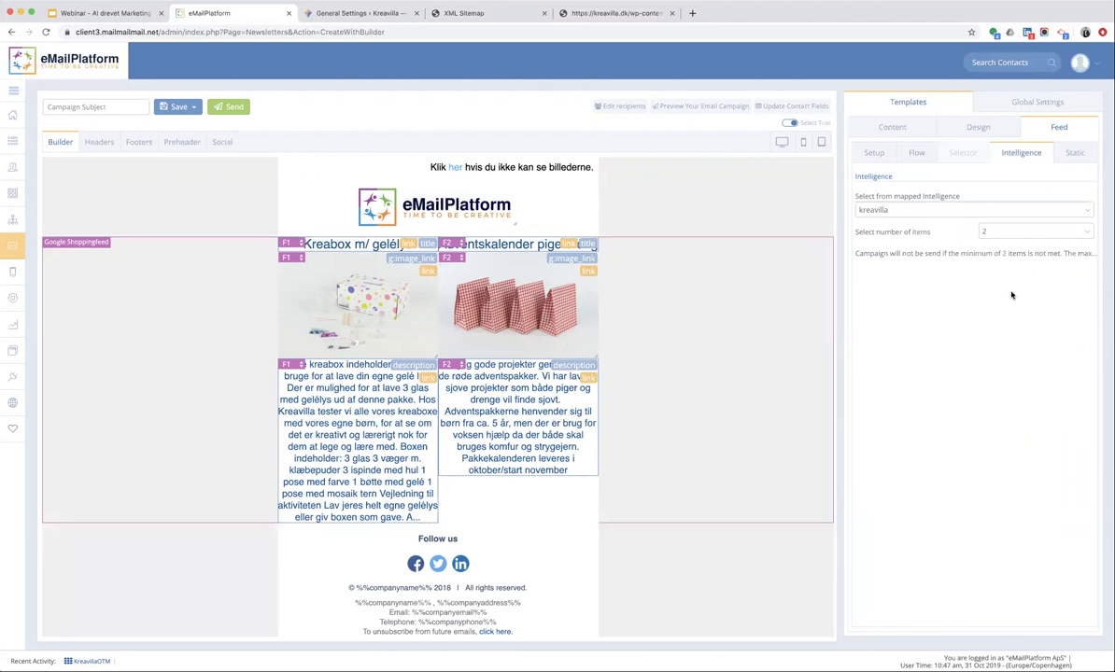
{"action": "left_click", "coordinate": [1005, 233]}
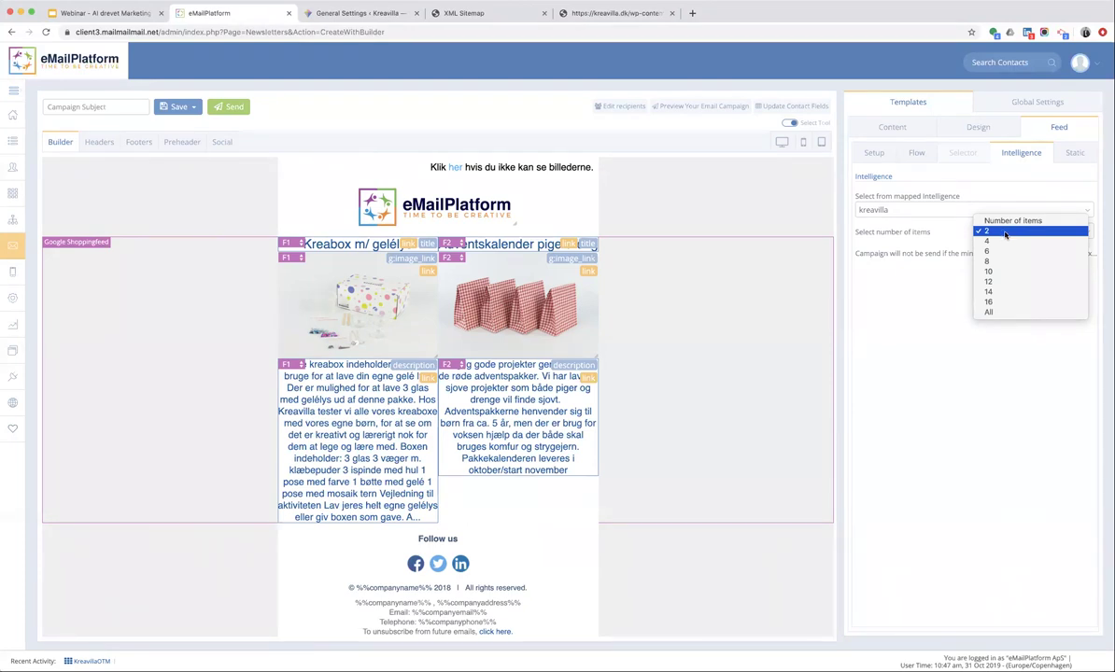
{"action": "left_click", "coordinate": [1003, 242]}
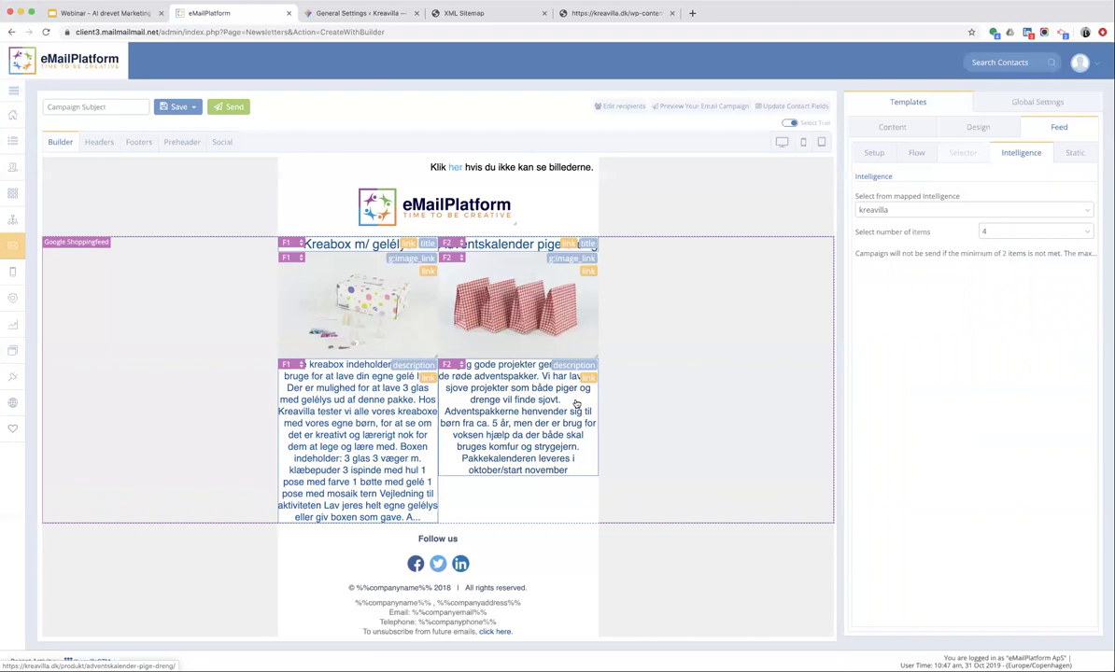
Format the first product's title with 10 px padding on all sides, font size 20 and a feed character limit of 22.
{"action": "left_click", "coordinate": [326, 243]}
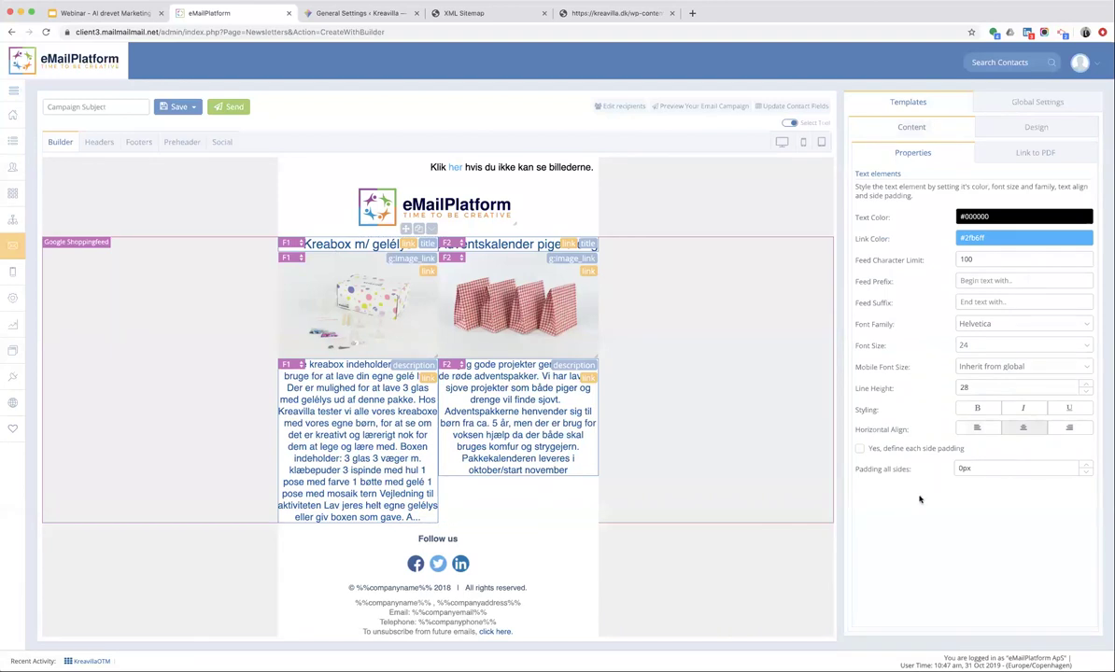
{"action": "left_click", "coordinate": [997, 466]}
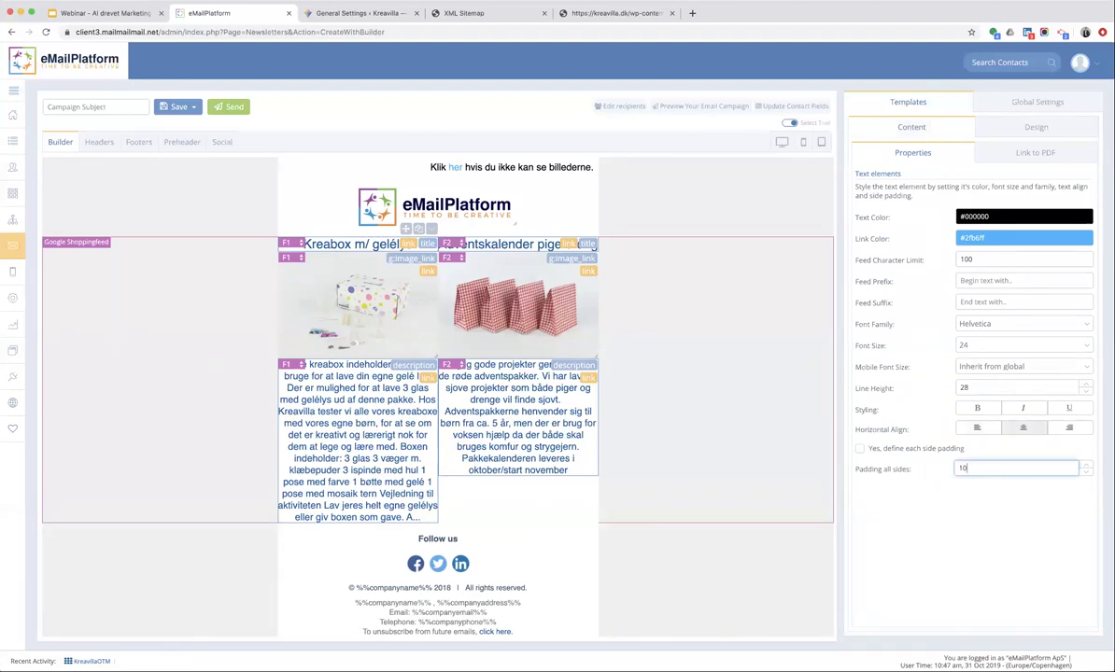
{"action": "type", "text": "10"}
{"action": "left_click", "coordinate": [973, 345]}
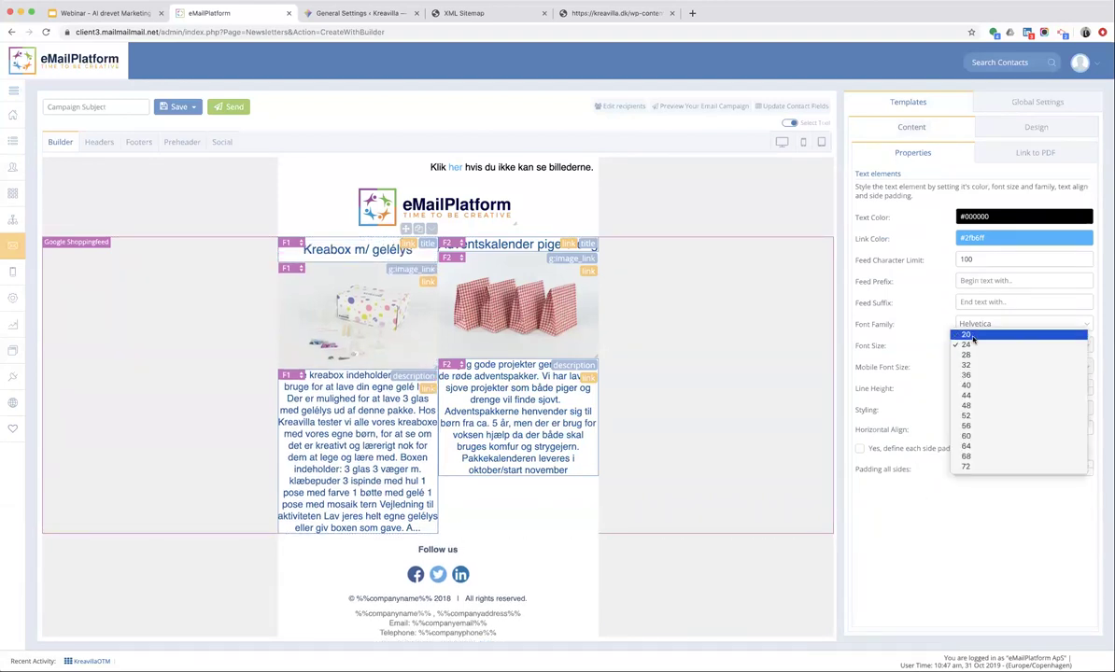
{"action": "left_click", "coordinate": [901, 392]}
{"action": "double_click", "coordinate": [949, 259]}
{"action": "type", "text": "22"}
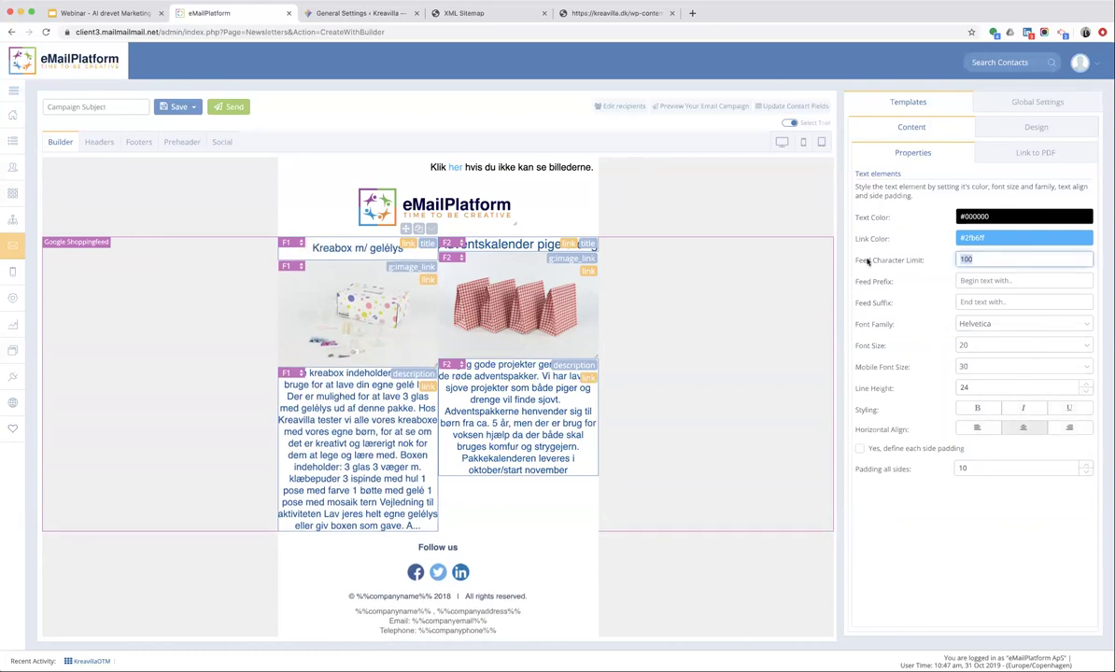
{"action": "key", "text": "Tab"}
Give the second product's title 10 px padding on all sides, font size 20 and a feed character limit of 22.
{"action": "left_click", "coordinate": [488, 233]}
{"action": "double_click", "coordinate": [966, 469]}
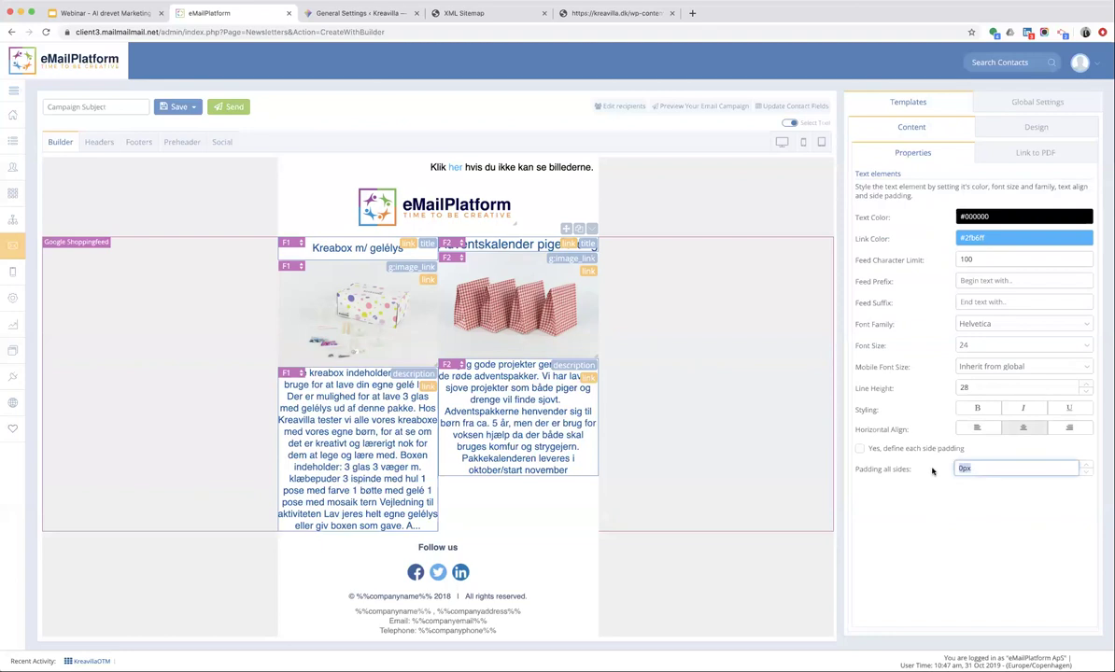
{"action": "type", "text": "10"}
{"action": "left_click", "coordinate": [1010, 347]}
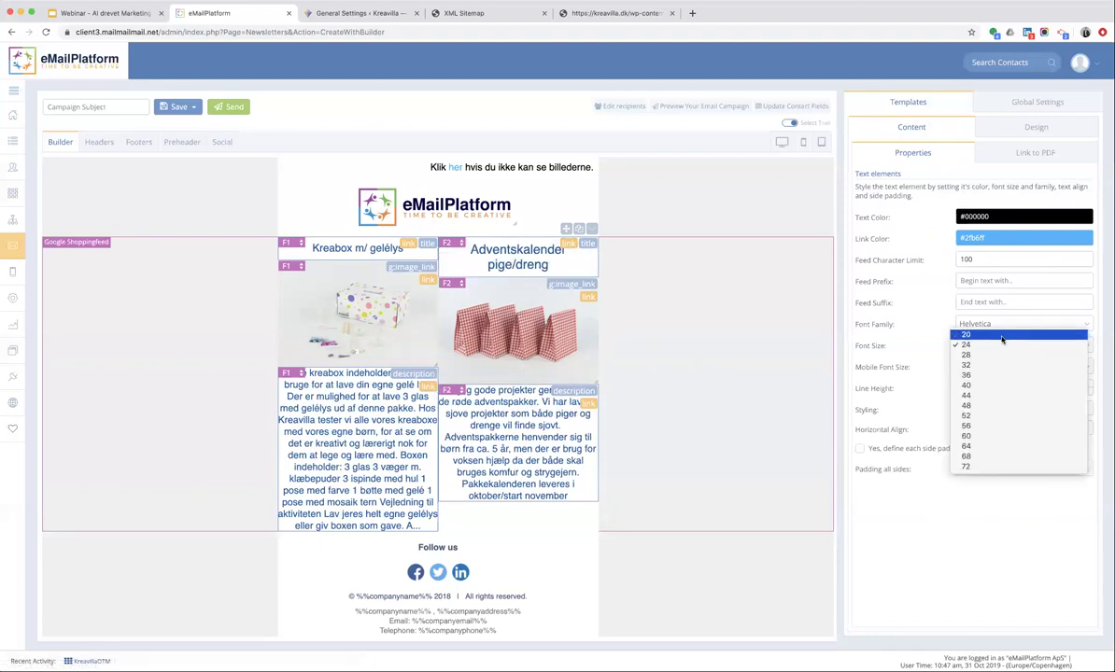
{"action": "left_click", "coordinate": [935, 320]}
{"action": "double_click", "coordinate": [937, 260]}
{"action": "type", "text": "22"}
{"action": "key", "text": "Tab"}
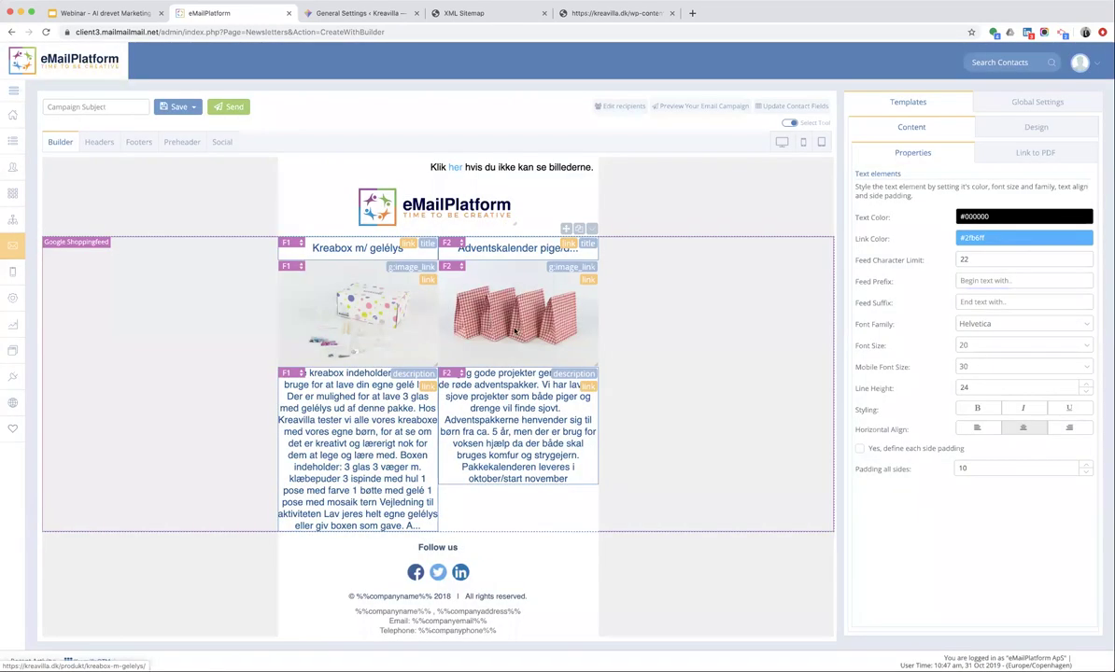
Format the first product's description with 15 px padding, left alignment, font size 14 and a feed character limit of 130.
{"action": "left_click", "coordinate": [339, 451]}
{"action": "left_click", "coordinate": [903, 468]}
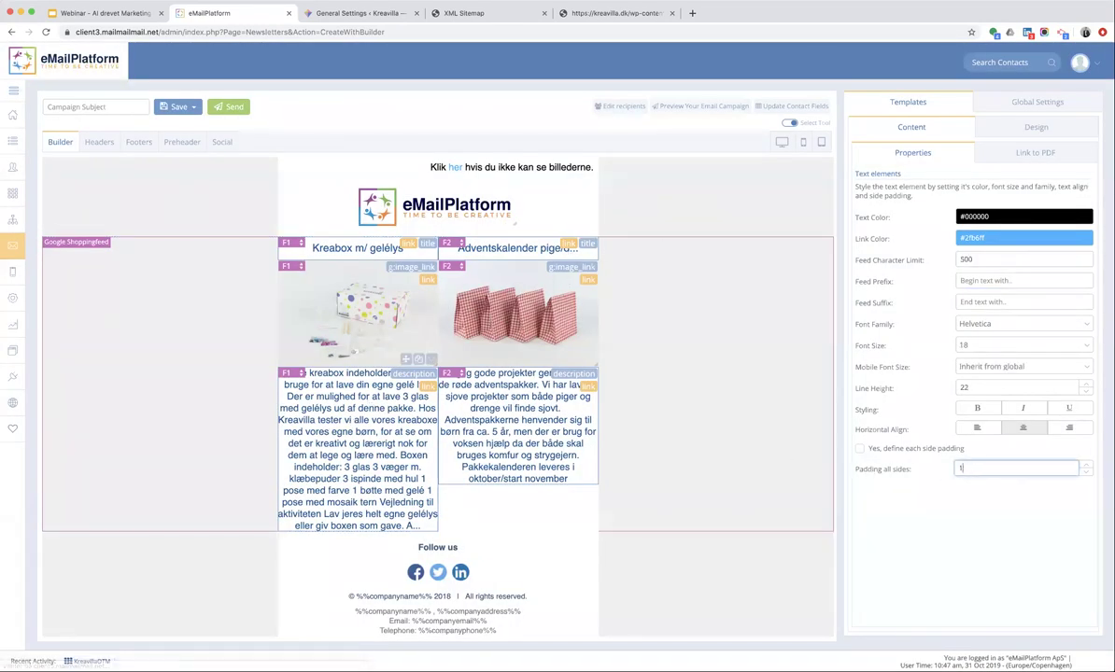
{"action": "type", "text": "15"}
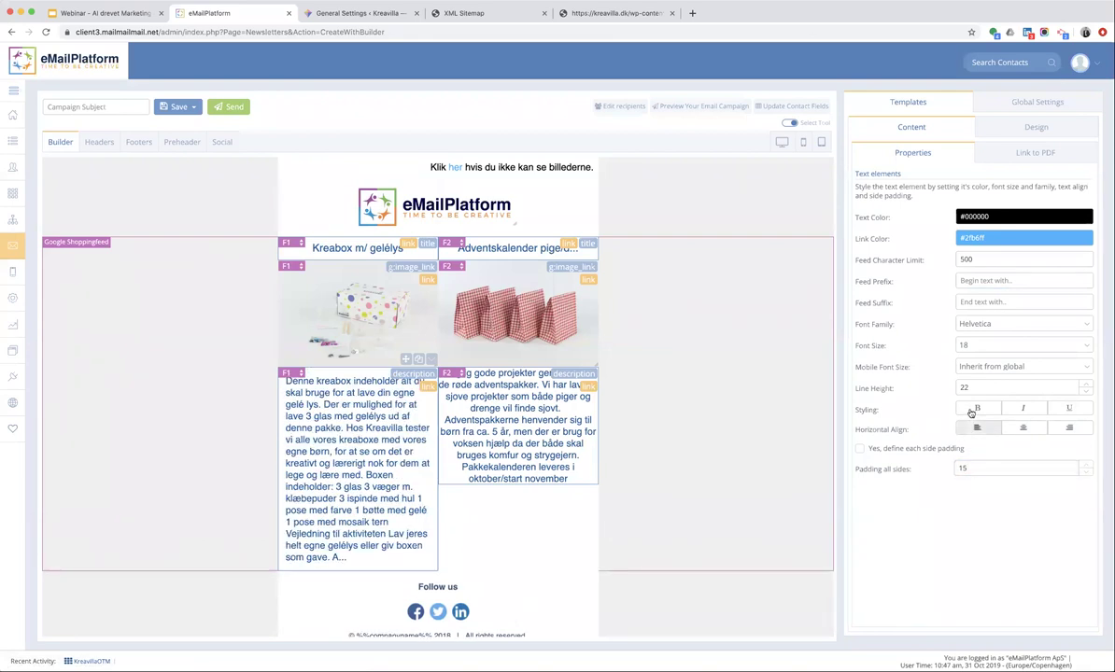
{"action": "left_click", "coordinate": [970, 344]}
{"action": "key", "text": "Escape"}
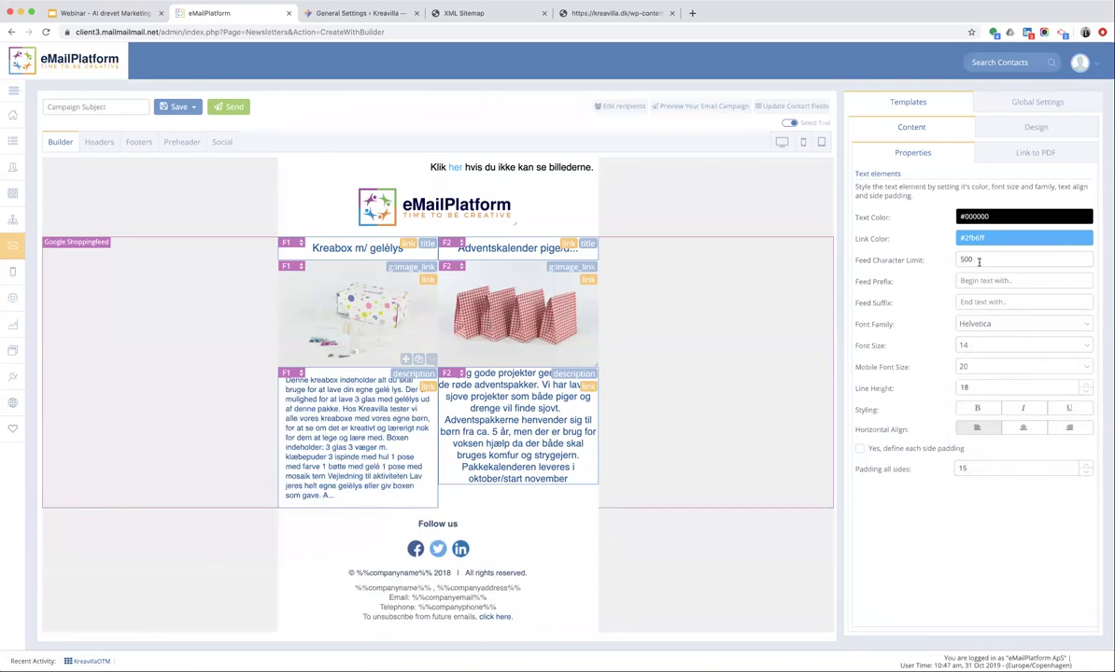
{"action": "double_click", "coordinate": [972, 258]}
{"action": "type", "text": "130"}
{"action": "key", "text": "Tab"}
Give the second product's description 15 px padding, left alignment, font size 14 and a feed character limit of 130.
{"action": "left_click", "coordinate": [498, 418]}
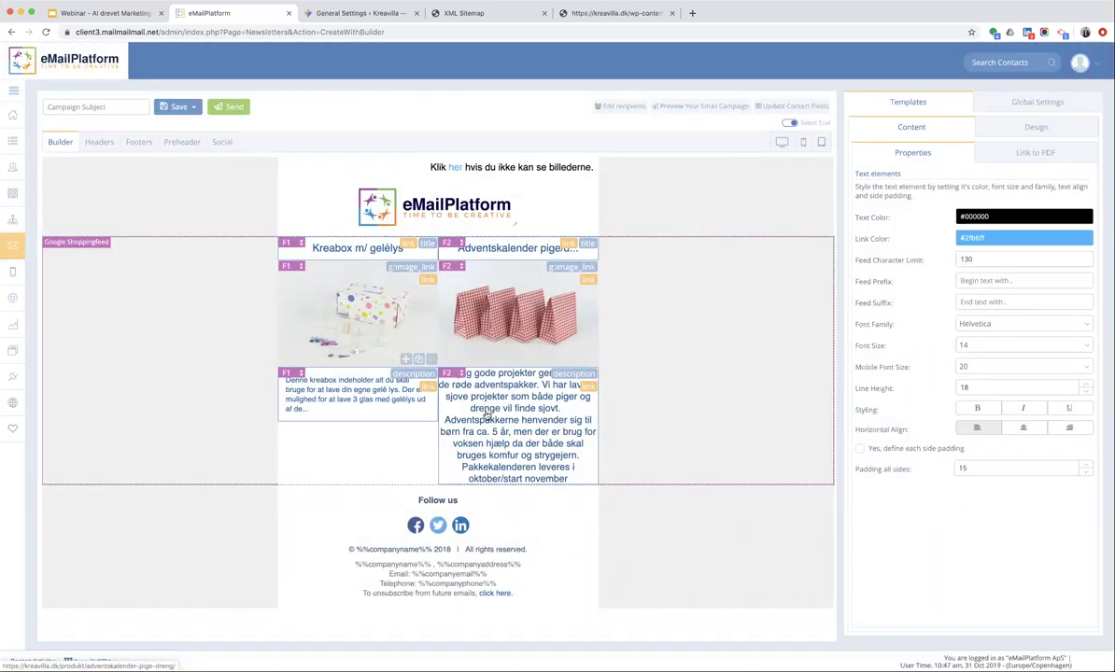
{"action": "double_click", "coordinate": [983, 469]}
{"action": "type", "text": "15"}
{"action": "left_click", "coordinate": [977, 428]}
{"action": "left_click", "coordinate": [970, 343]}
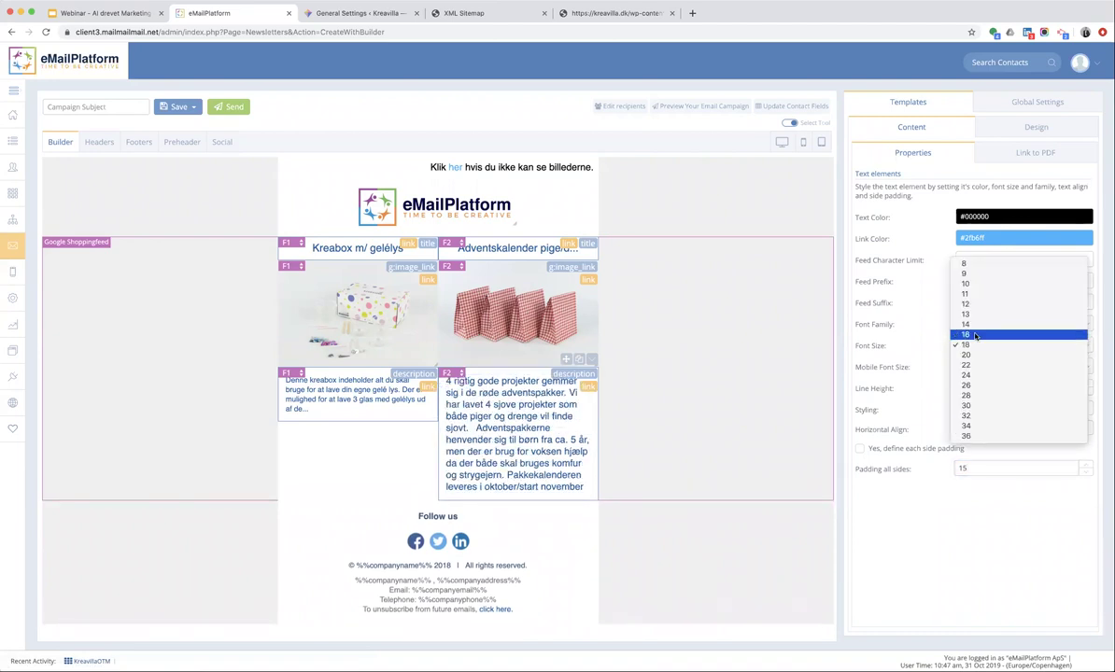
{"action": "left_click", "coordinate": [971, 322]}
{"action": "double_click", "coordinate": [986, 261]}
{"action": "type", "text": "130"}
{"action": "key", "text": "Tab"}
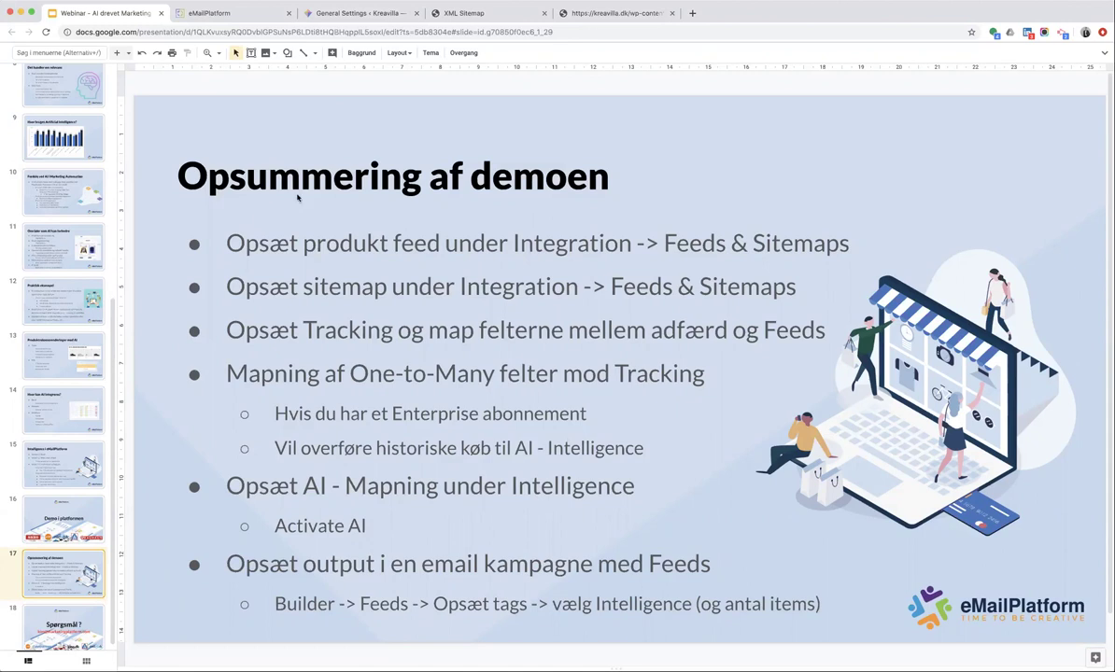
Switch to eMailPlatform and add a one-column grid above the product feed, filled with the Pexels photo of a butterfly on flowers.
{"action": "left_click", "coordinate": [223, 16]}
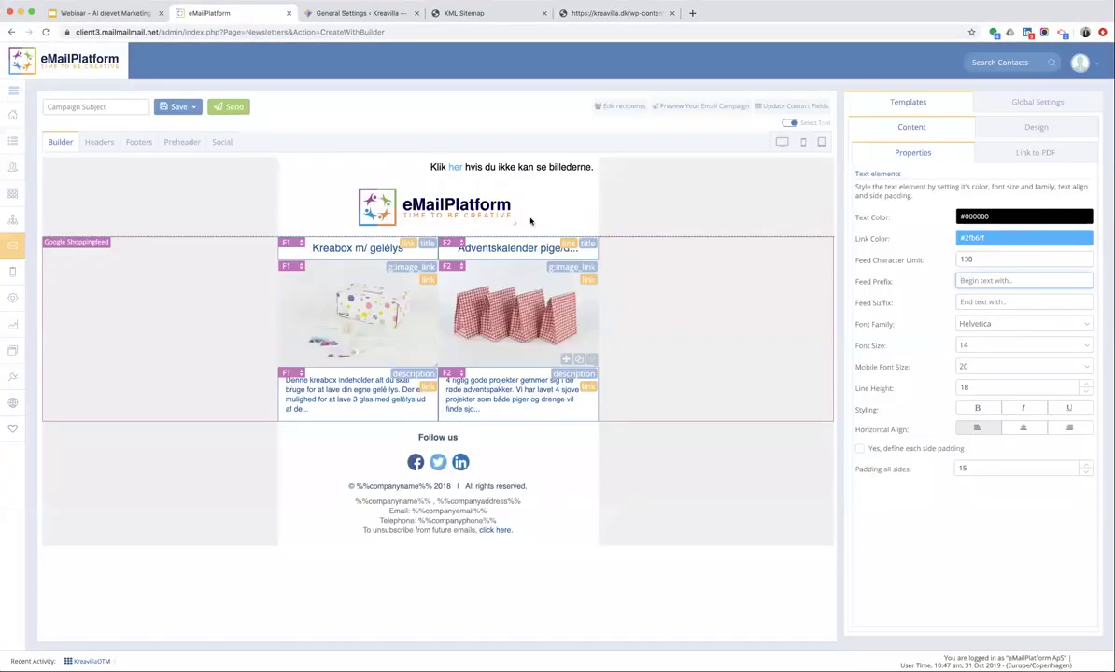
{"action": "left_click", "coordinate": [912, 128]}
{"action": "left_click_drag", "start_coordinate": [878, 178], "coordinate": [538, 256]}
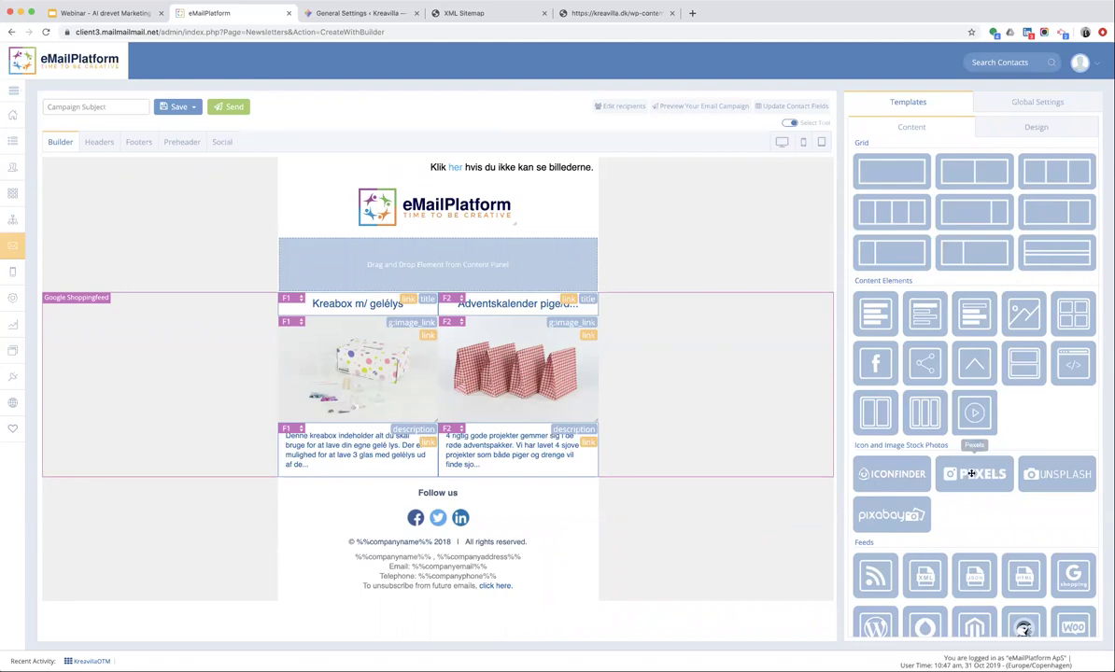
{"action": "left_click_drag", "start_coordinate": [970, 473], "coordinate": [467, 267]}
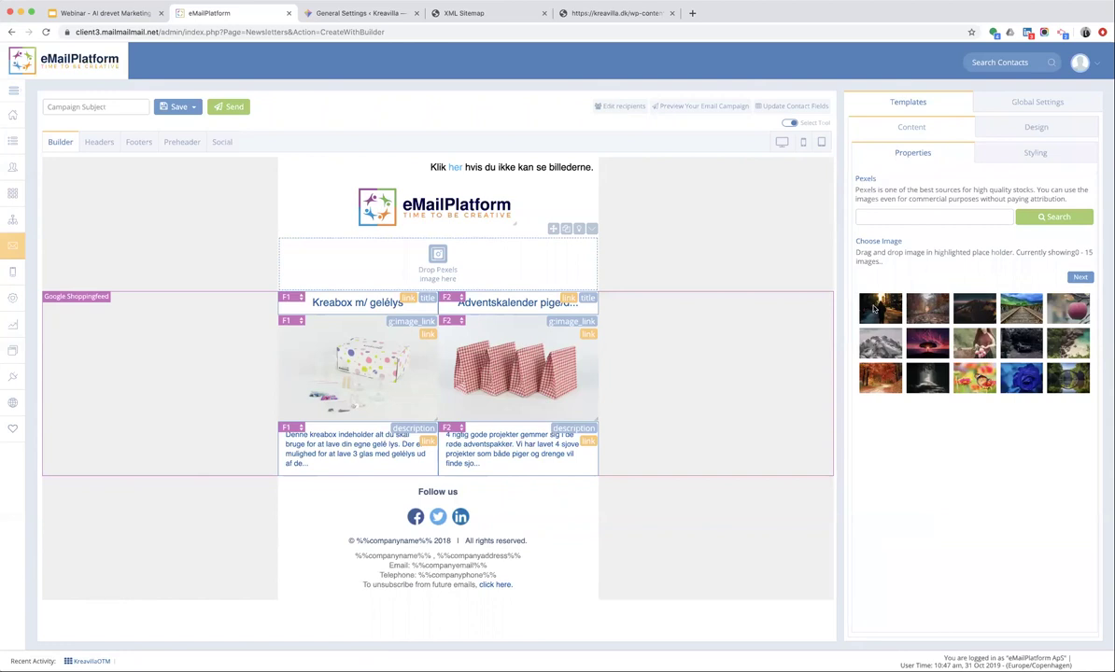
{"action": "left_click_drag", "start_coordinate": [976, 379], "coordinate": [469, 270]}
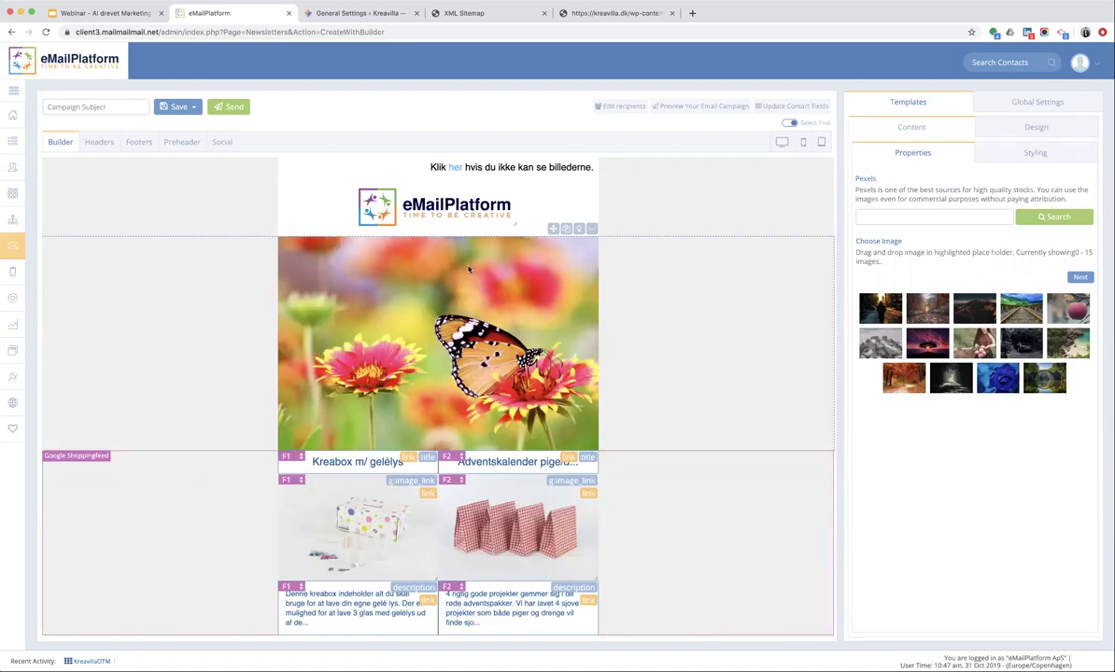